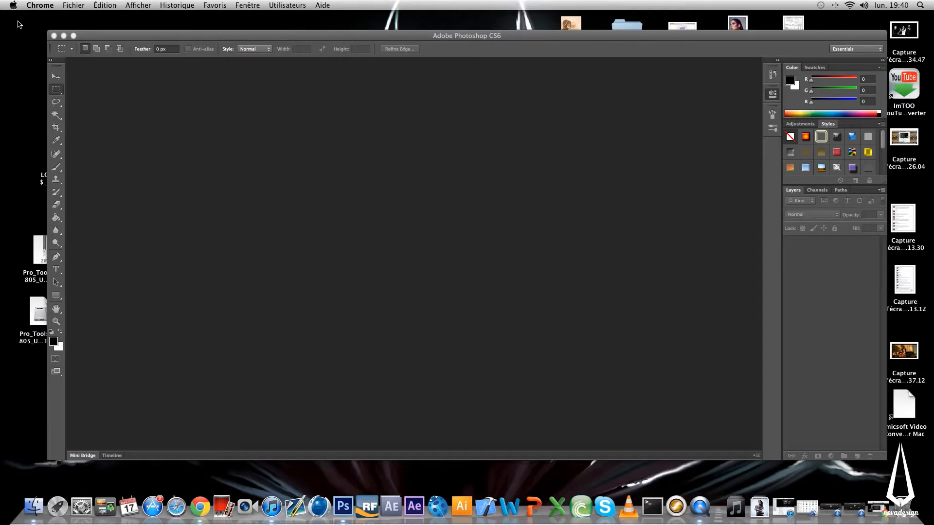
# Create a new 1000 × 1000 pixel RGB document named Tuto#1 with a white background
pyautogui.click(112, 73)
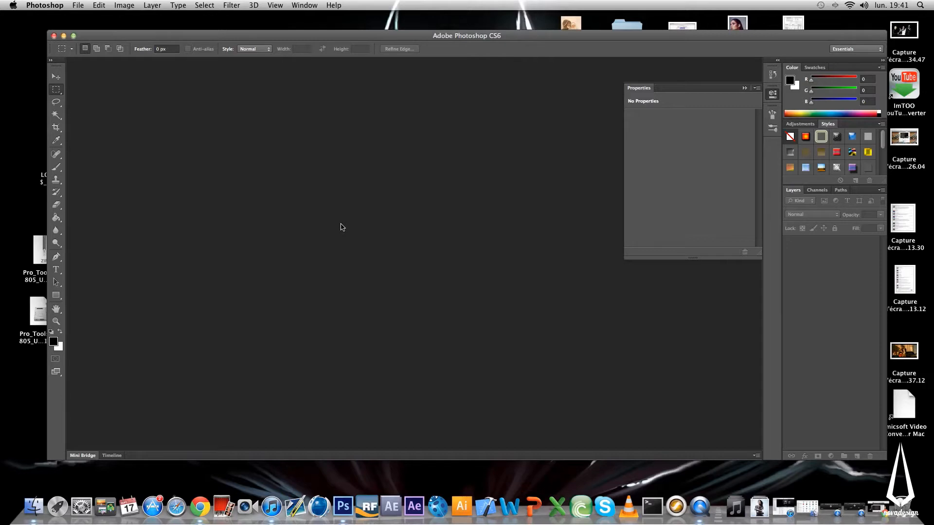
pyautogui.press('super+n')
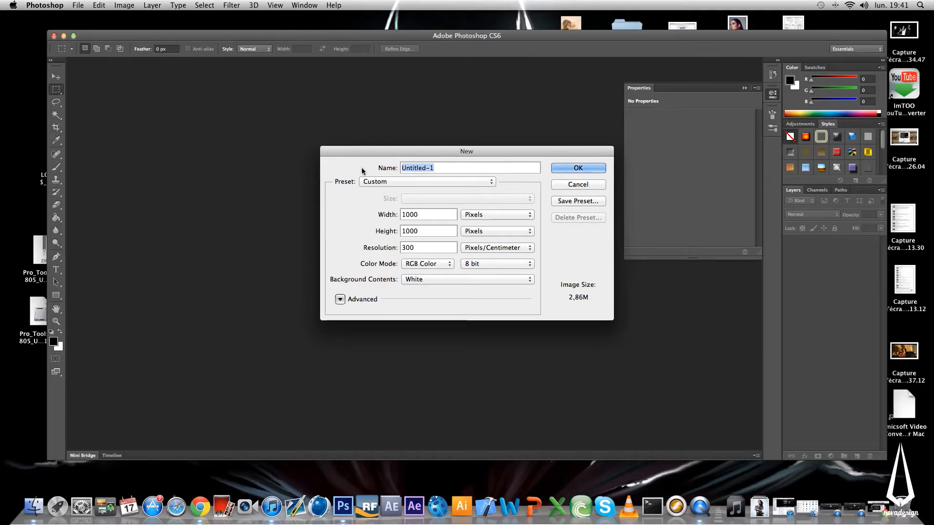
pyautogui.write('Tuto#1')
pyautogui.click(594, 167)
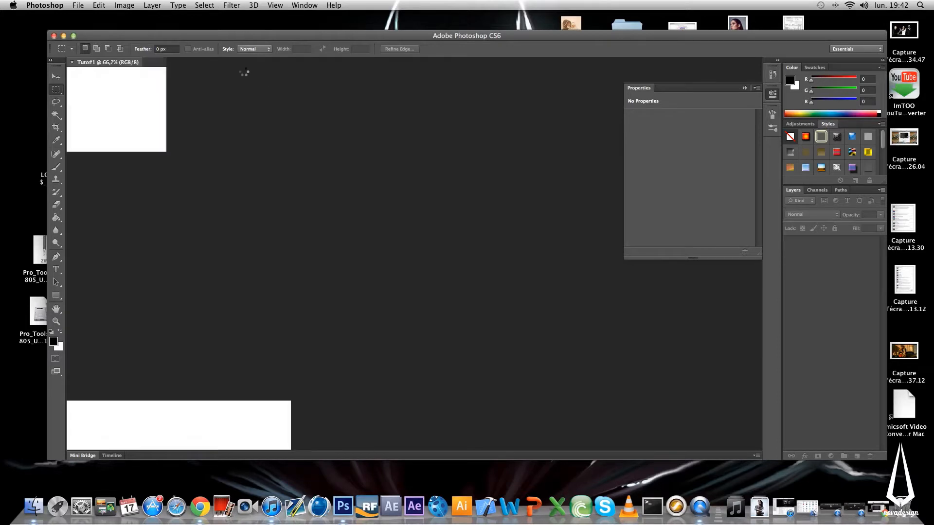
# Save the document as Tuto#1.psd in the Tutomaking folder, replacing the existing file of that name
pyautogui.click(77, 3)
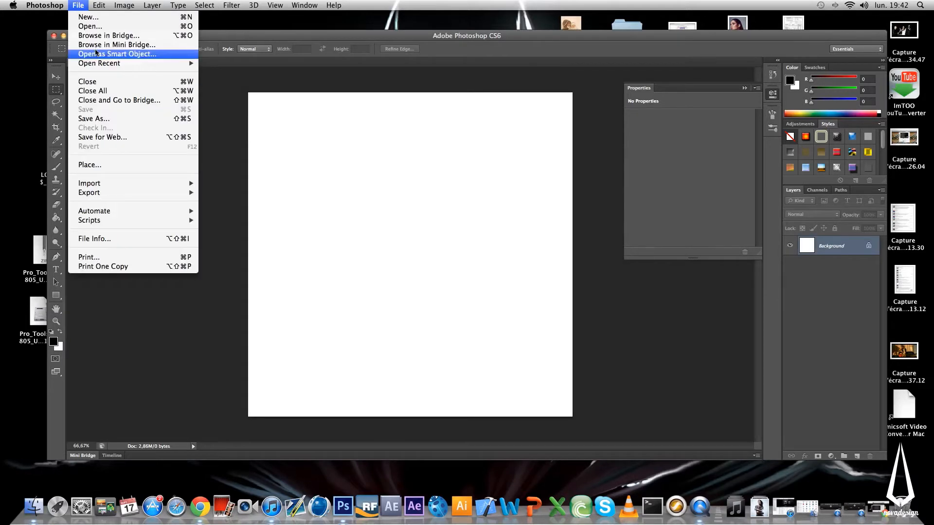
pyautogui.click(131, 121)
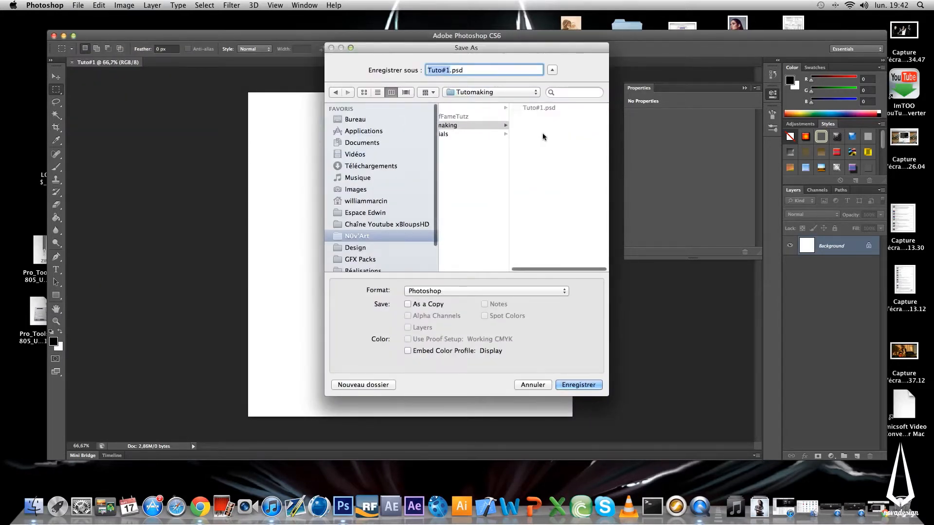
pyautogui.click(549, 109)
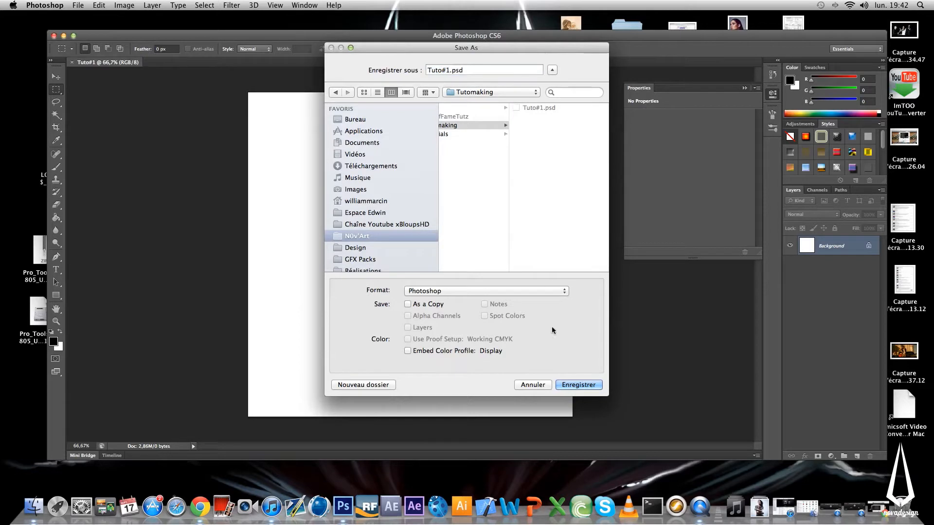
pyautogui.click(580, 384)
pyautogui.click(491, 109)
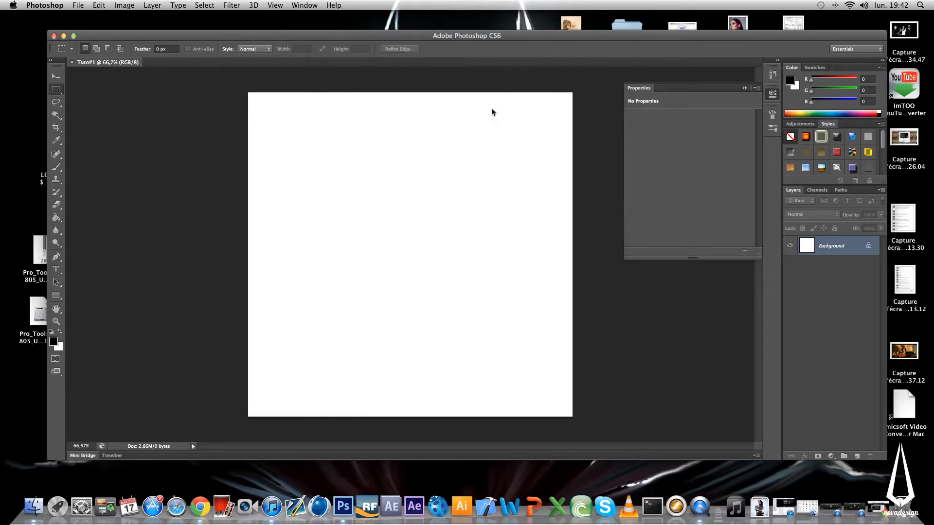
# Collapse the open Properties panel, then convert the locked Background into a regular layer and hide it
pyautogui.click(746, 88)
pyautogui.doubleClick(834, 246)
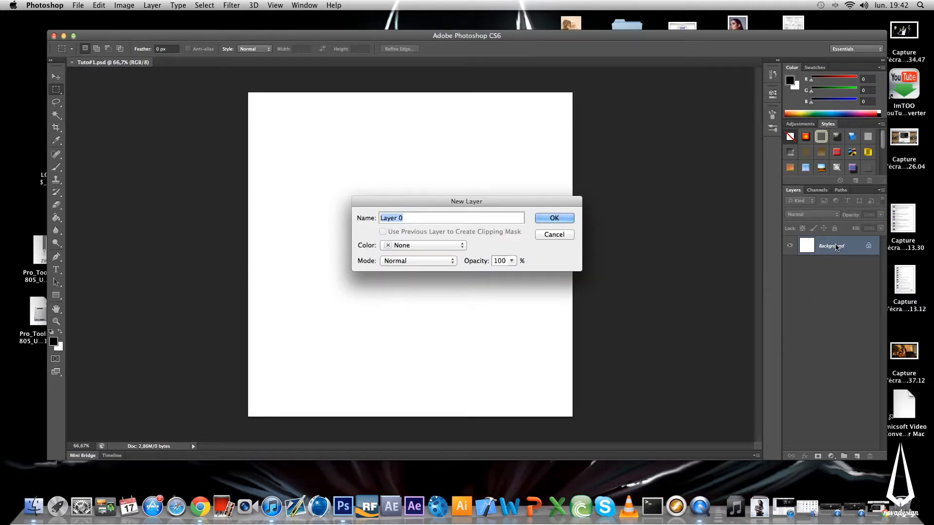
pyautogui.press('Return')
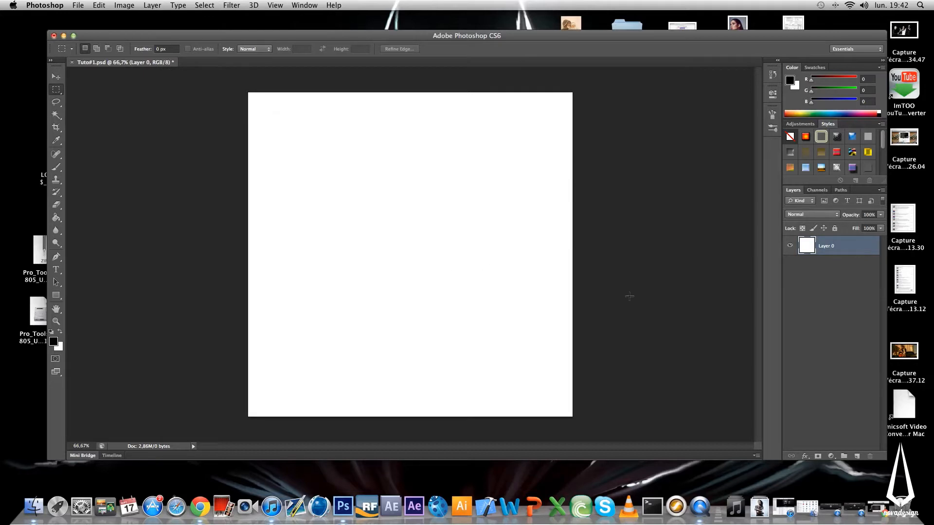
pyautogui.click(790, 246)
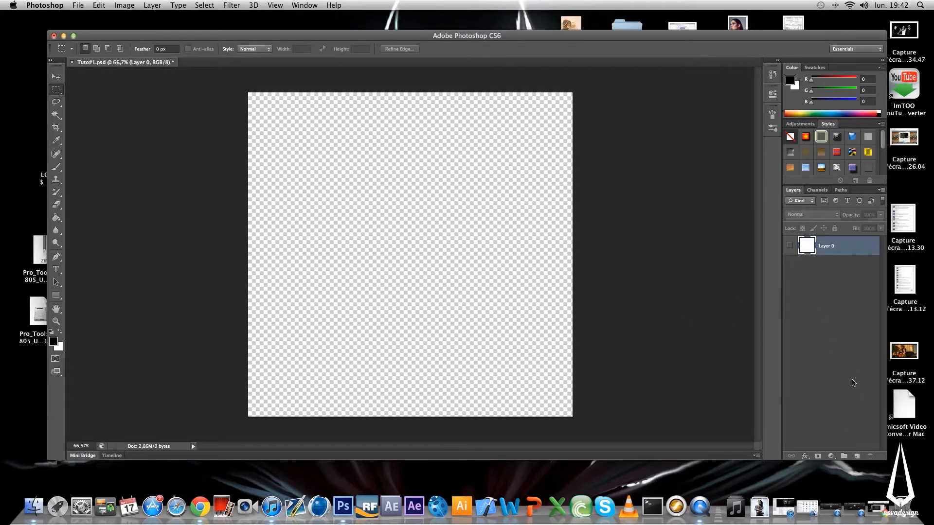
# Add a new layer and draw a wide, thin black horizontal bar across the upper part of the canvas
pyautogui.click(857, 457)
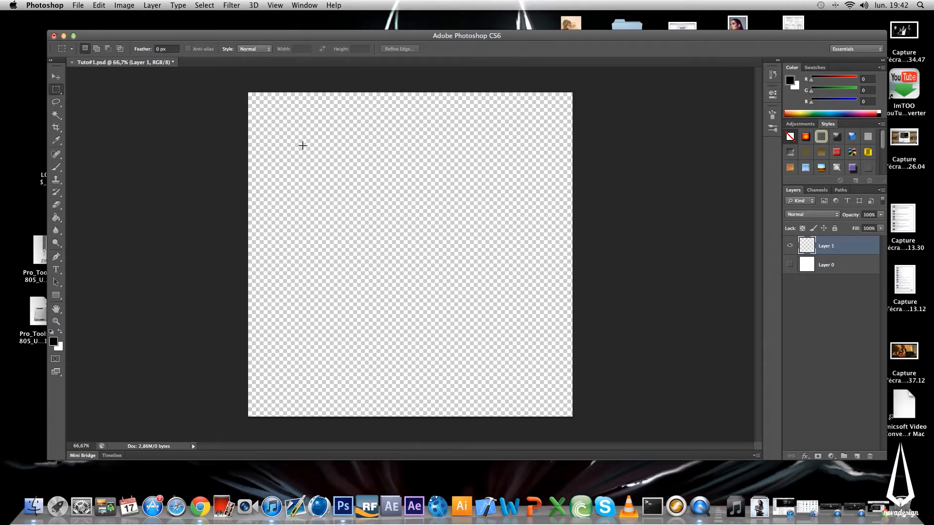
pyautogui.moveTo(290, 151)
pyautogui.mouseDown()
pyautogui.moveTo(517, 182)
pyautogui.moveTo(533, 171)
pyautogui.mouseUp()
pyautogui.click(57, 219)
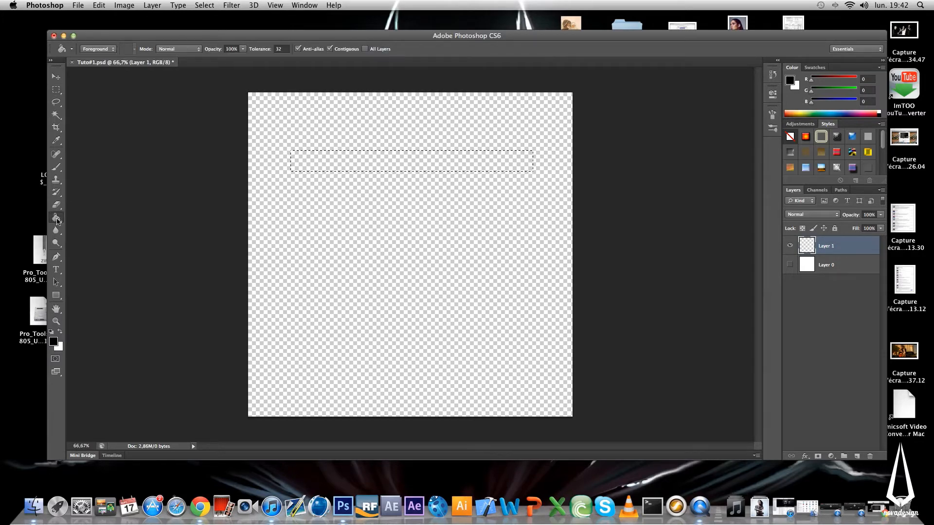
pyautogui.click(374, 161)
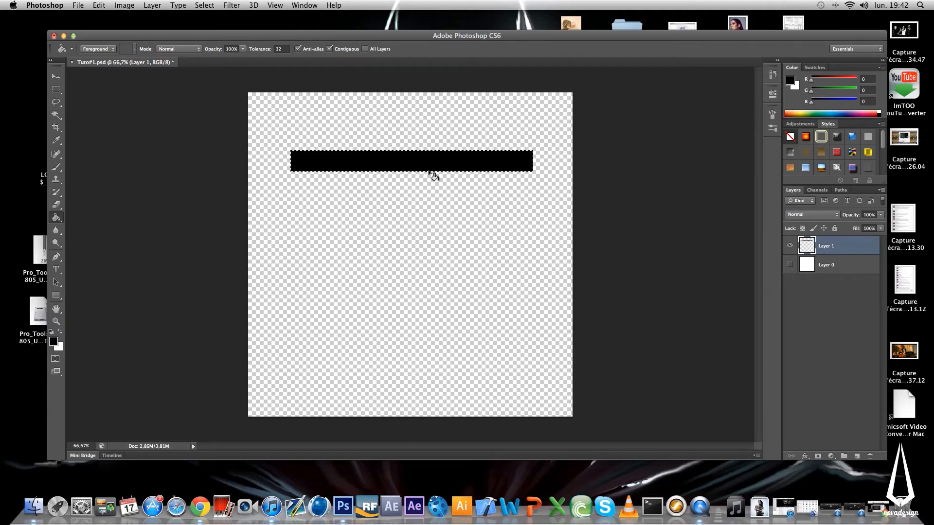
pyautogui.press('super+d')
# Duplicate the bar layer, rotate the copy 90° counter-clockwise and place it hanging below the horizontal bar, right of centre
pyautogui.moveTo(825, 247); pyautogui.dragTo(857, 456)
pyautogui.click(57, 78)
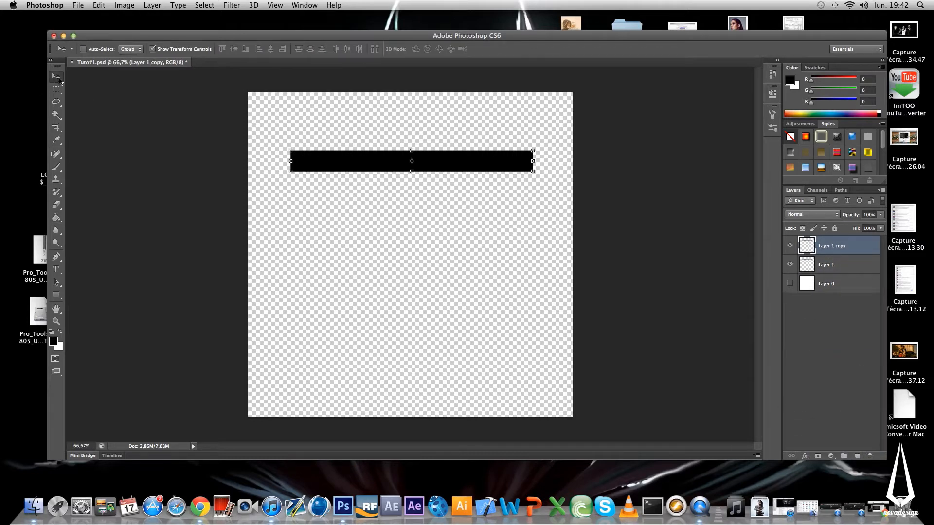
pyautogui.click(534, 150)
pyautogui.rightClick(534, 150)
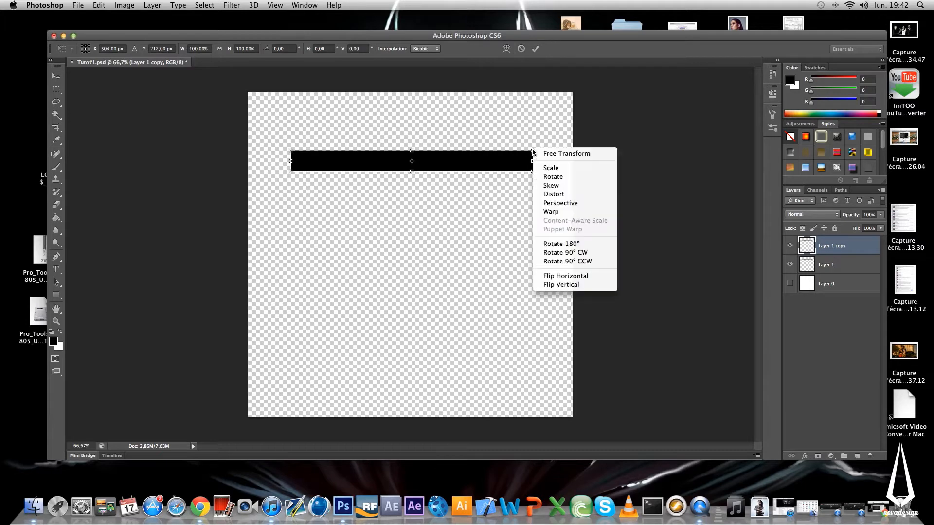
pyautogui.click(566, 261)
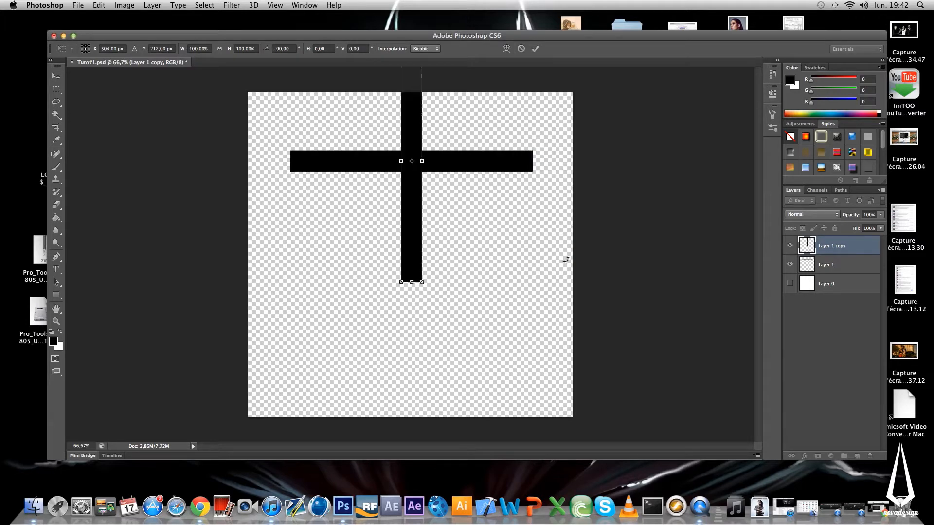
pyautogui.moveTo(421, 193); pyautogui.dragTo(462, 309)
pyautogui.press('Return')
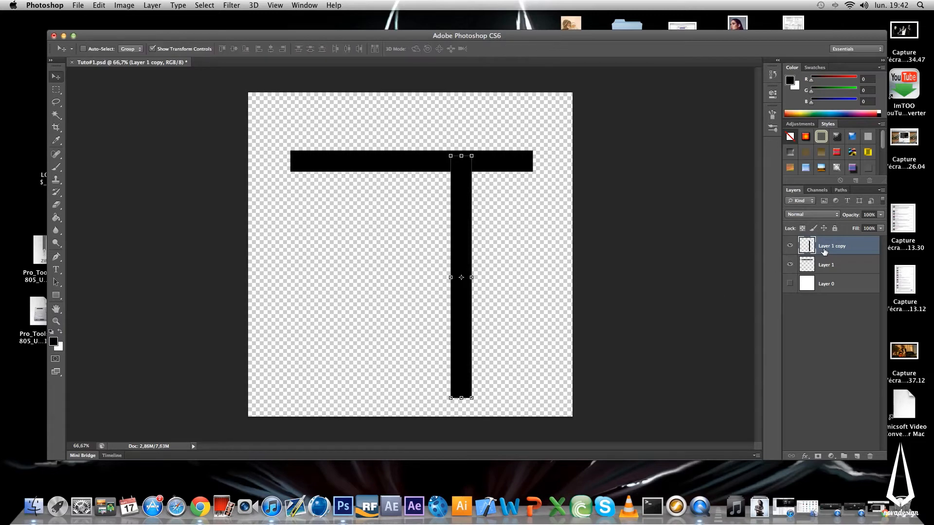
# Place a copy of the vertical bar to the left of the original and cut off the copy's lower part
pyautogui.press('super+j')
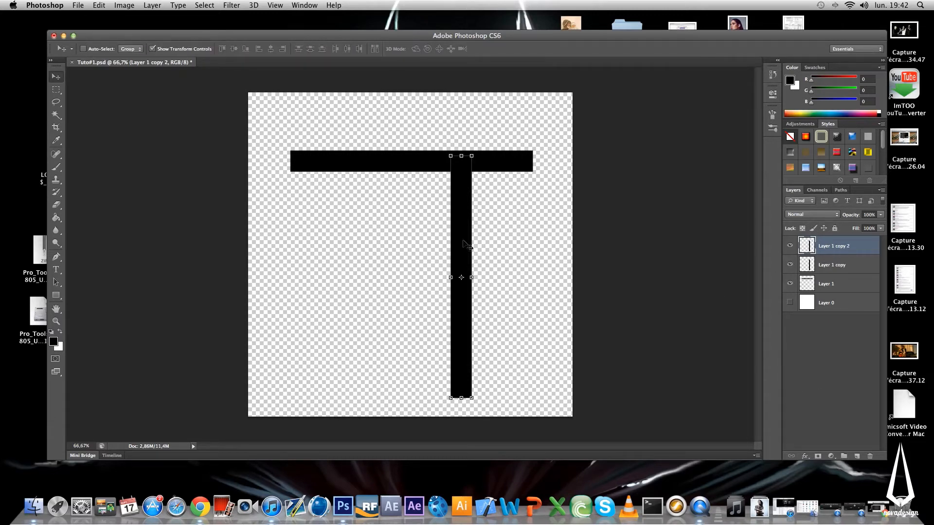
pyautogui.moveTo(463, 242); pyautogui.dragTo(367, 255)
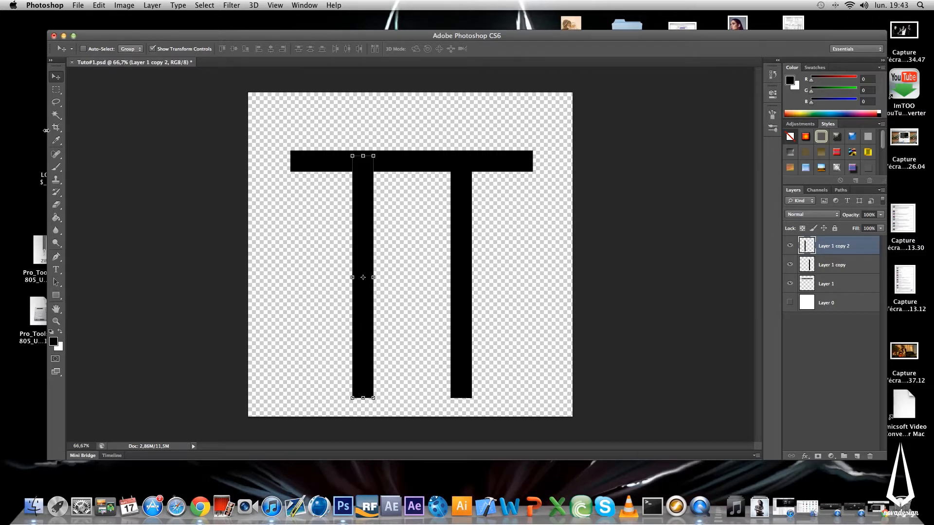
pyautogui.click(57, 90)
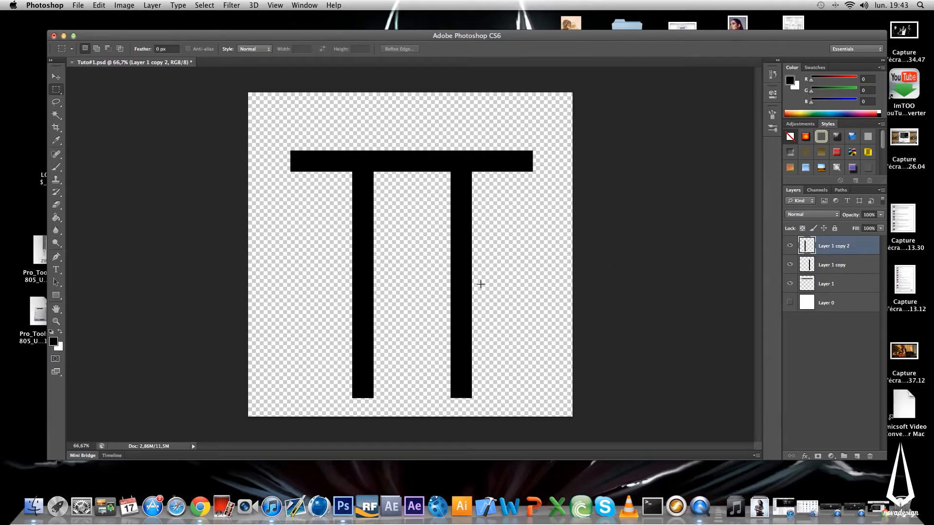
pyautogui.moveTo(340, 301); pyautogui.dragTo(420, 403)
pyautogui.press('Delete')
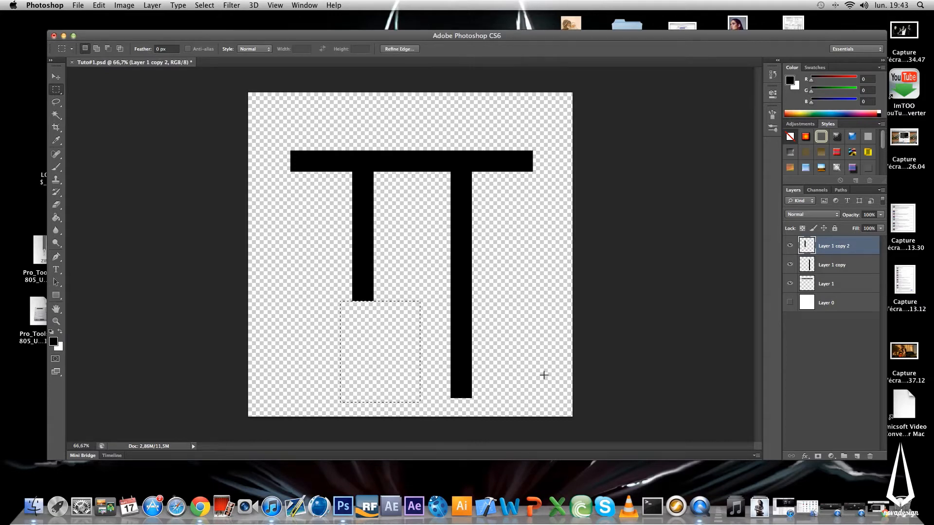
pyautogui.click(538, 381)
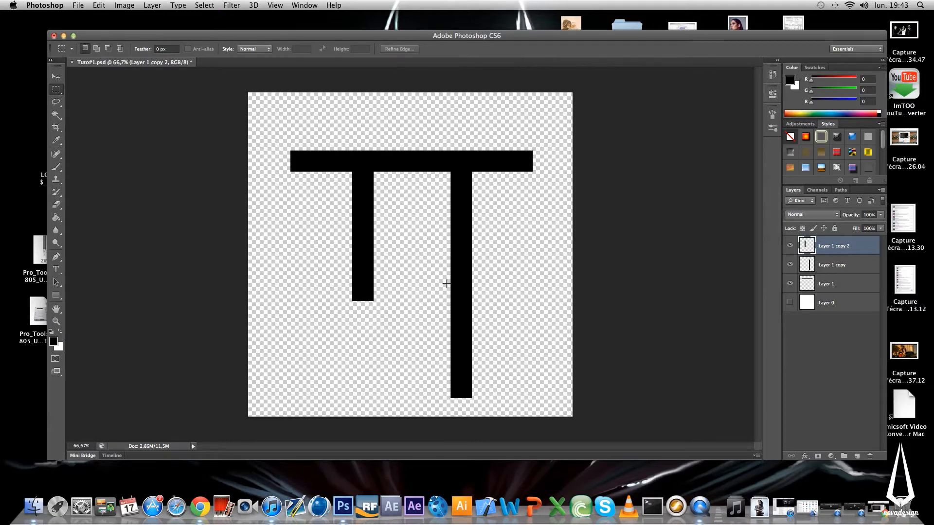
# Trim the lower end of the right vertical bar and cut a narrow horizontal gap through it above its middle
pyautogui.moveTo(439, 349); pyautogui.dragTo(511, 402)
pyautogui.click(818, 267)
pyautogui.press('BackSpace')
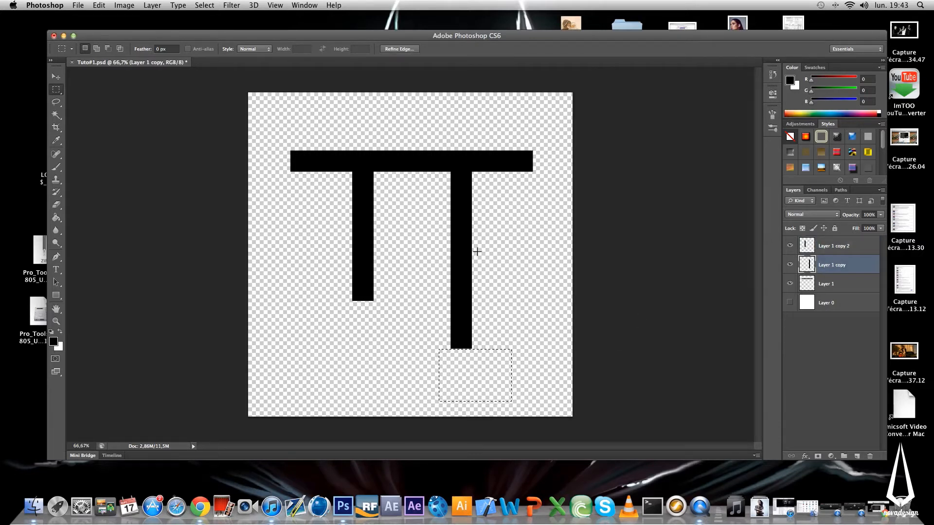
pyautogui.press('super+d')
pyautogui.moveTo(442, 225); pyautogui.dragTo(502, 241)
pyautogui.press('super+d')
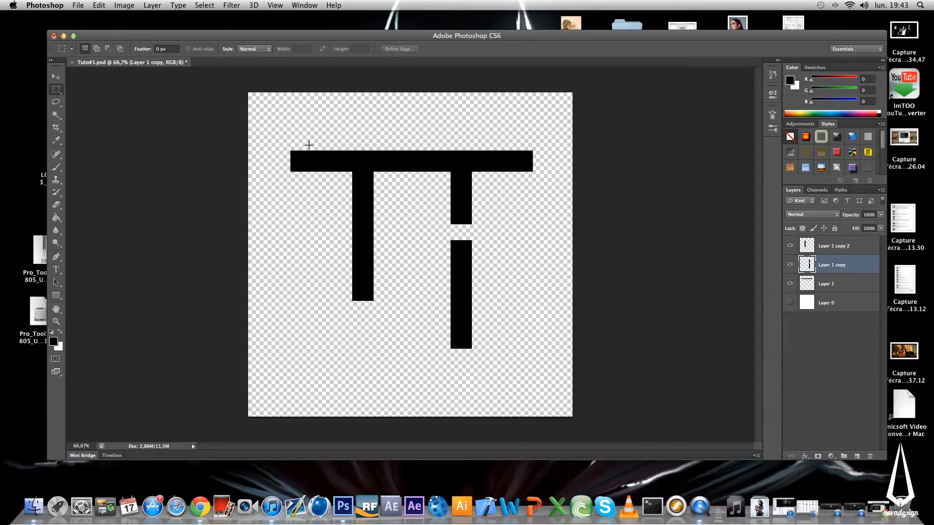
# Cut a thin vertical gap through the horizontal bar on Layer 1, near its left end
pyautogui.moveTo(309, 145); pyautogui.dragTo(312, 183)
pyautogui.click(852, 281)
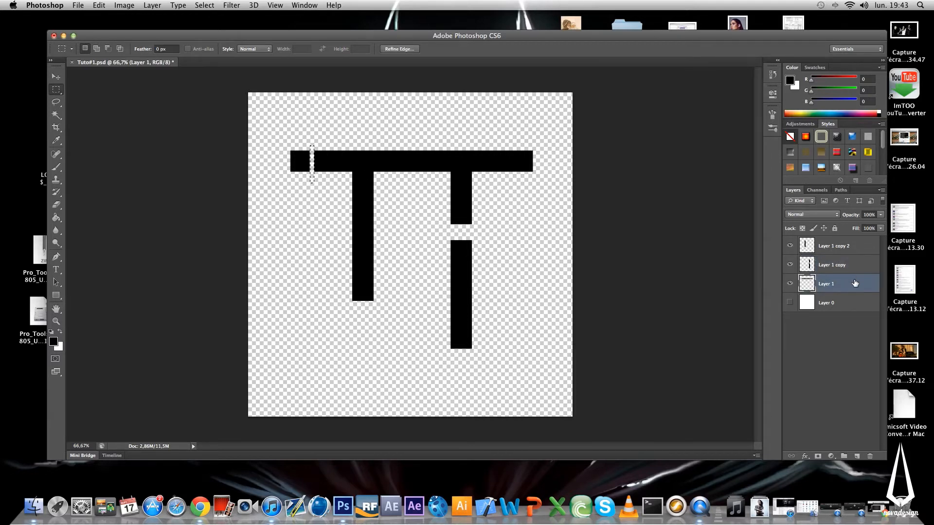
pyautogui.press('Delete')
pyautogui.press('super+d')
# Shift the split right vertical bar on the Layer 1 copy layer slightly left, keeping it under the horizontal bar
pyautogui.click(56, 321)
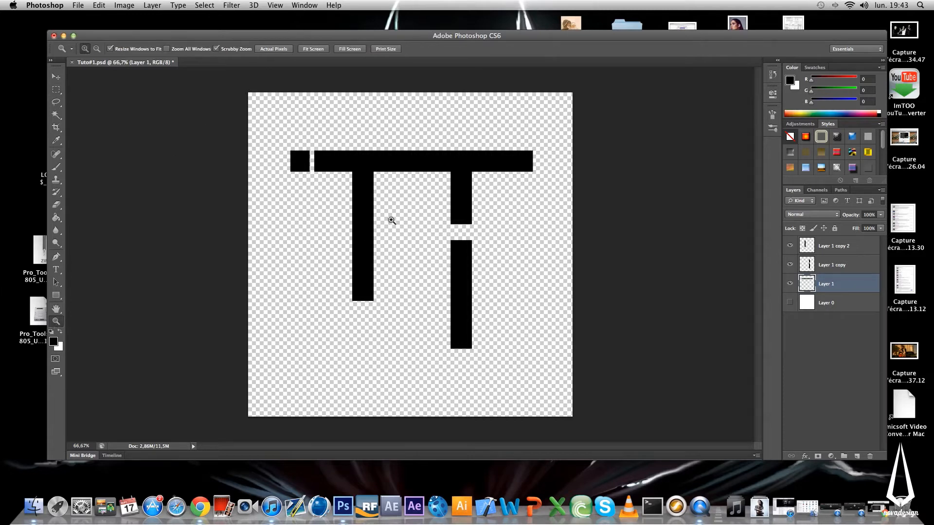
pyautogui.click(413, 217)
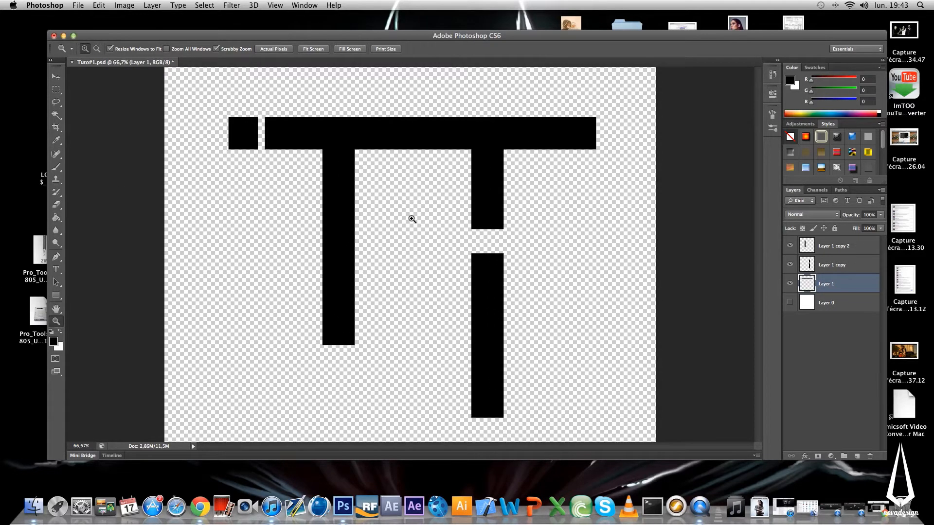
pyautogui.click(849, 266)
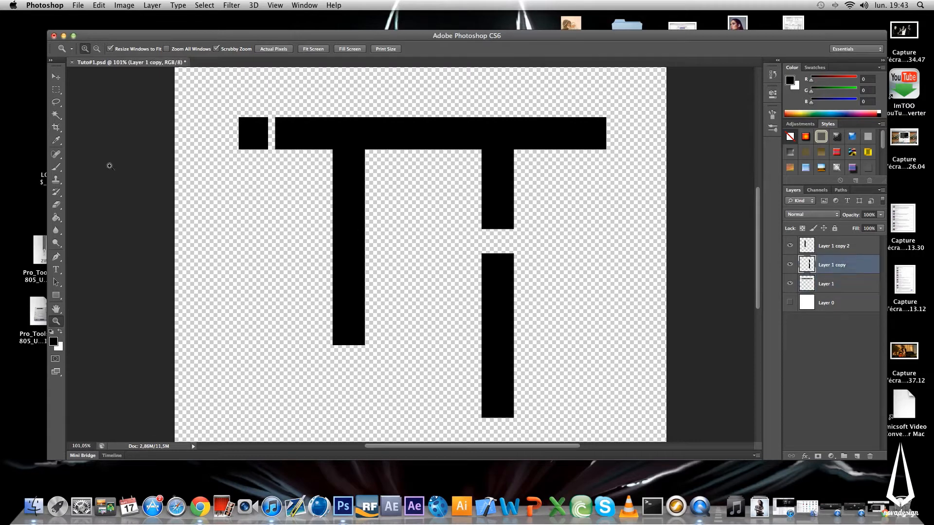
pyautogui.press('v')
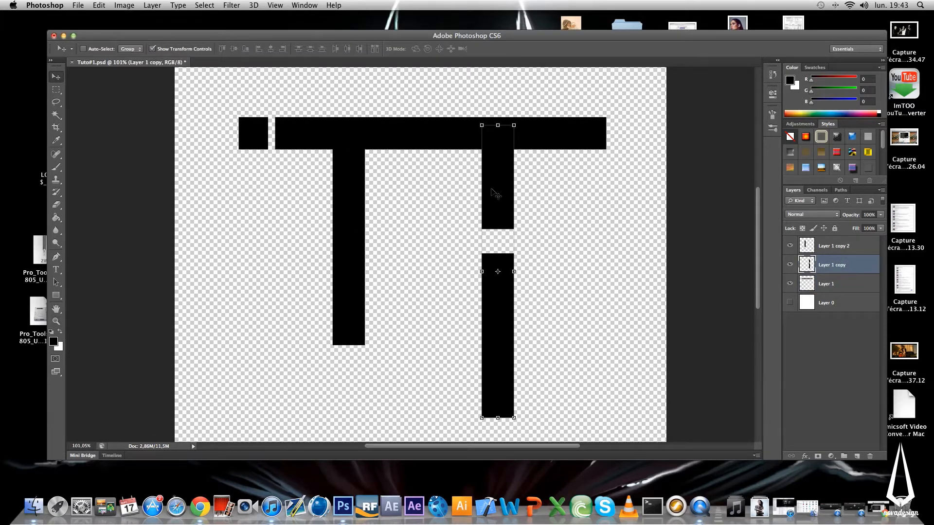
pyautogui.moveTo(490, 189); pyautogui.dragTo(475, 193)
# Load the outlines of all three black bar layers as one combined selection and convert it into a work path
pyautogui.click(827, 246)
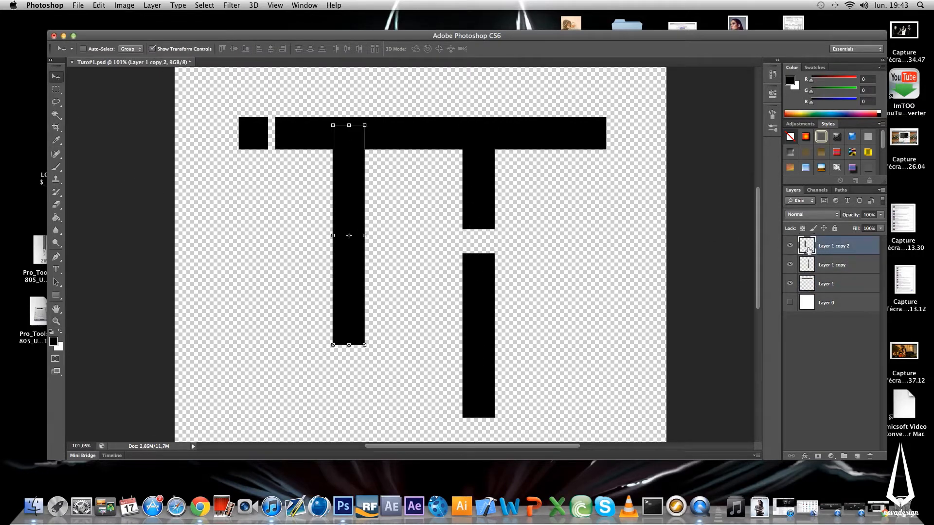
pyautogui.click(56, 321)
pyautogui.moveTo(400, 313)
pyautogui.mouseDown()
pyautogui.moveTo(386, 315)
pyautogui.moveTo(406, 316)
pyautogui.mouseUp()
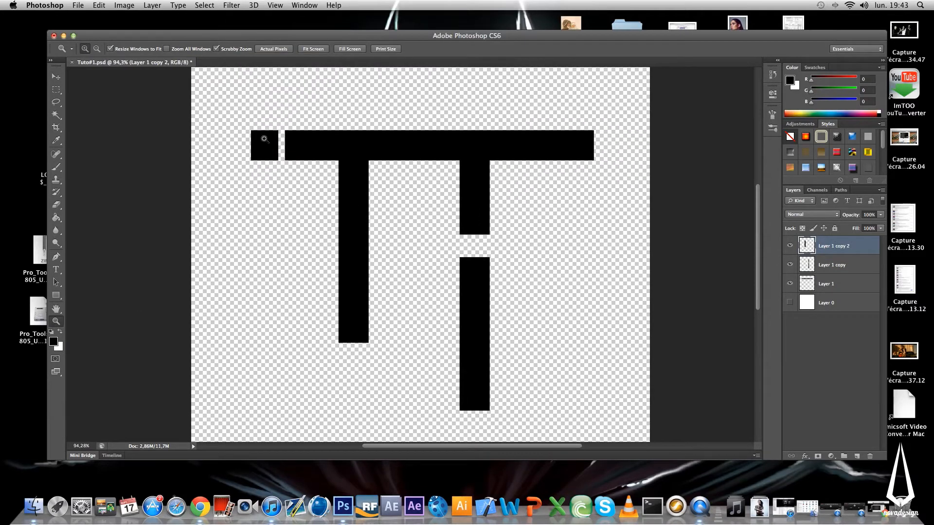
pyautogui.click(56, 90)
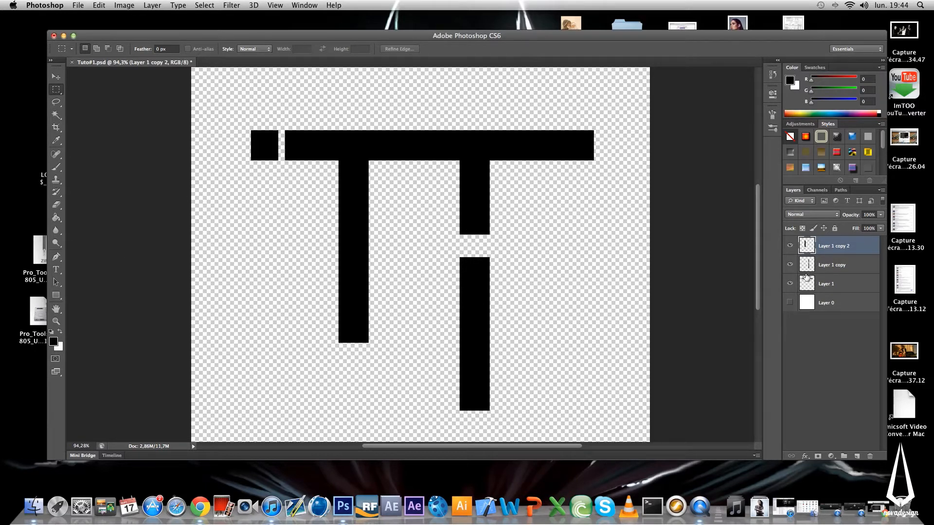
pyautogui.keyDown('super'); pyautogui.click(807, 265); pyautogui.keyUp('super')
pyautogui.keyDown('shift'); pyautogui.keyDown('super'); pyautogui.click(808, 265); pyautogui.keyUp('super'); pyautogui.keyUp('shift')
pyautogui.keyDown('shift'); pyautogui.keyDown('super'); pyautogui.click(808, 247); pyautogui.keyUp('super'); pyautogui.keyUp('shift')
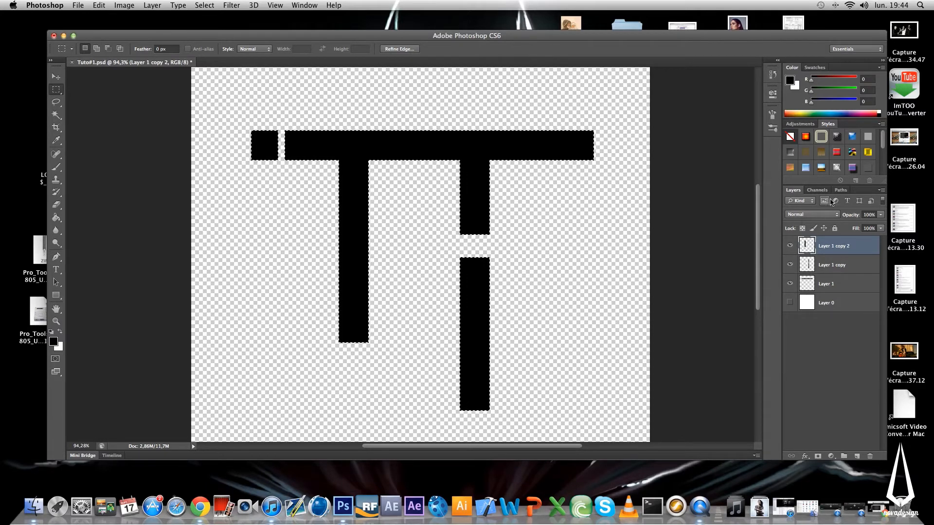
pyautogui.click(834, 191)
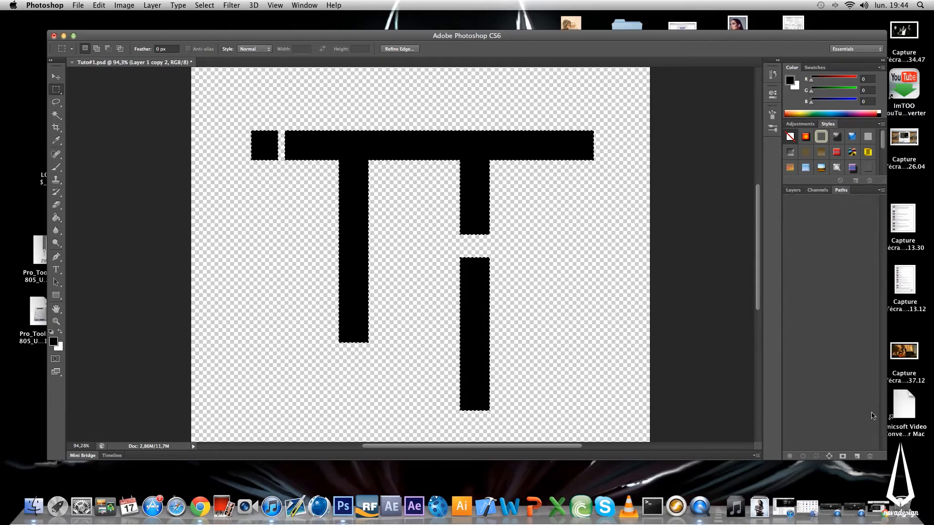
pyautogui.click(830, 457)
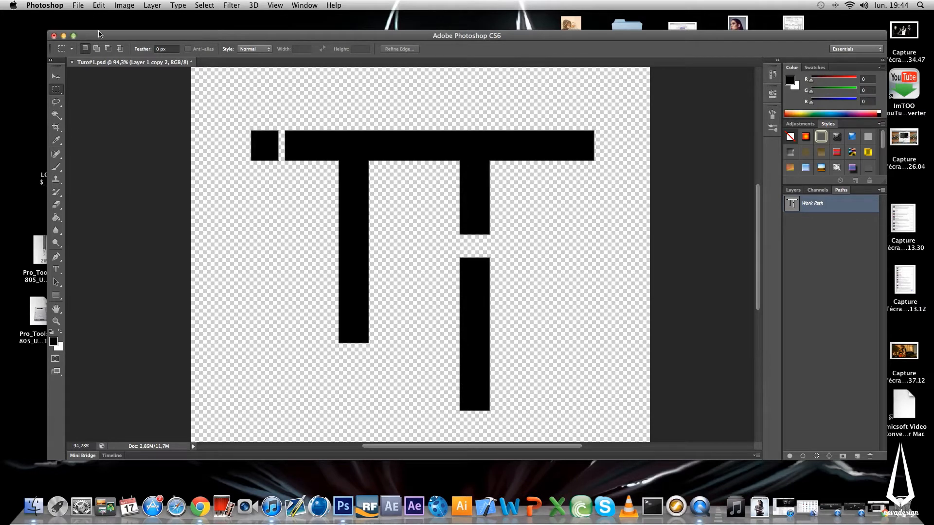
# Export the work path to an Illustrator file named Tuto#1.ai in the Tutomaking folder
pyautogui.click(79, 5)
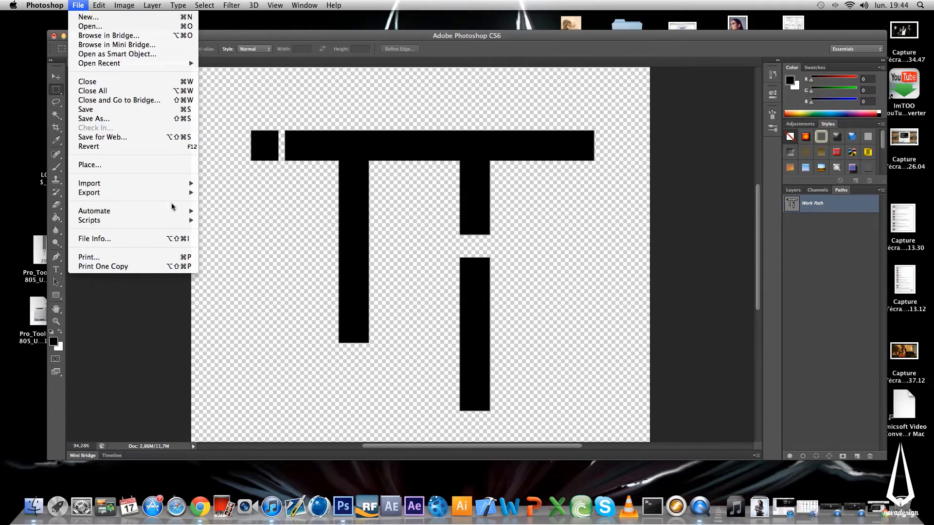
pyautogui.moveTo(174, 194)
pyautogui.click(238, 201)
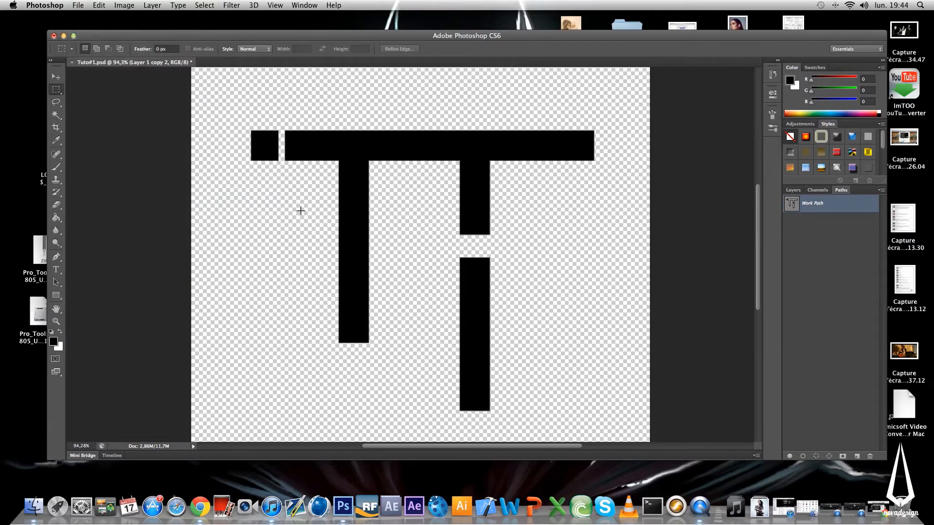
pyautogui.click(546, 177)
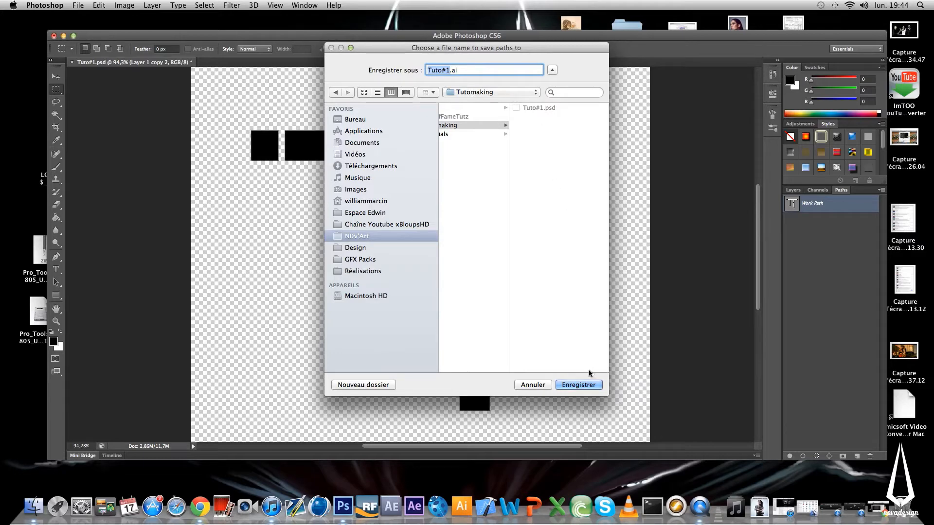
pyautogui.click(583, 386)
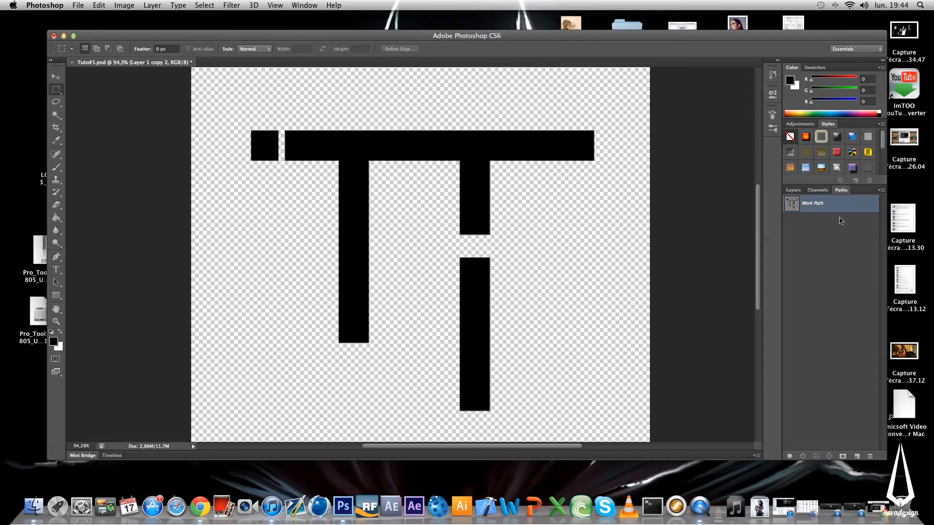
# Return to the layer list and save the Photoshop document with Maximize Compatibility enabled
pyautogui.click(794, 191)
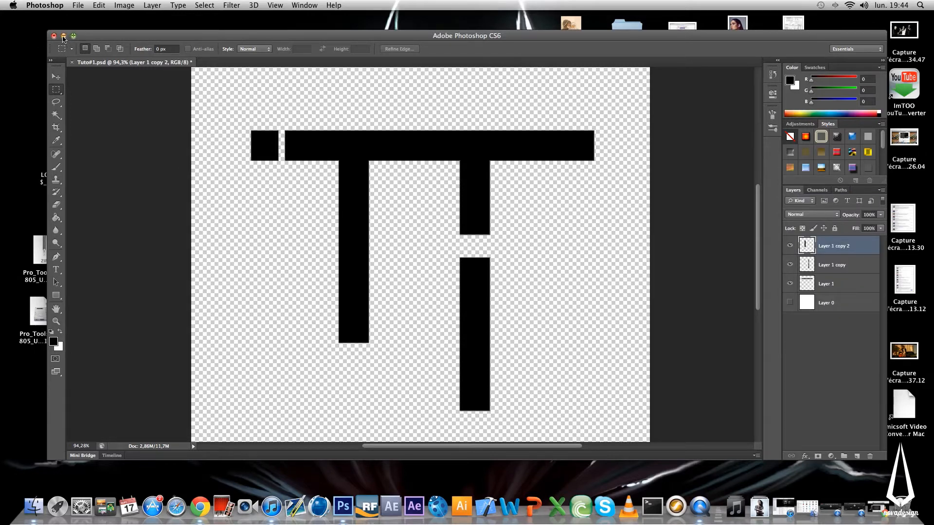
pyautogui.click(78, 5)
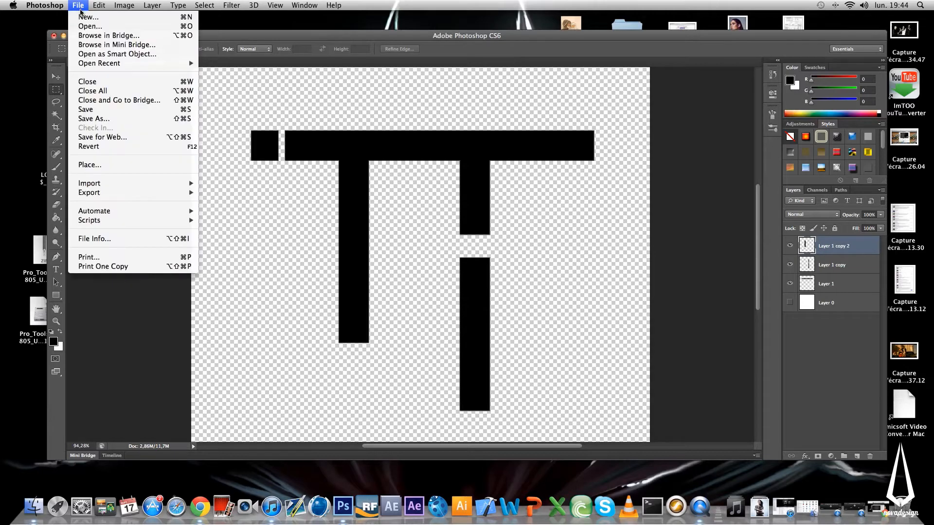
pyautogui.click(100, 109)
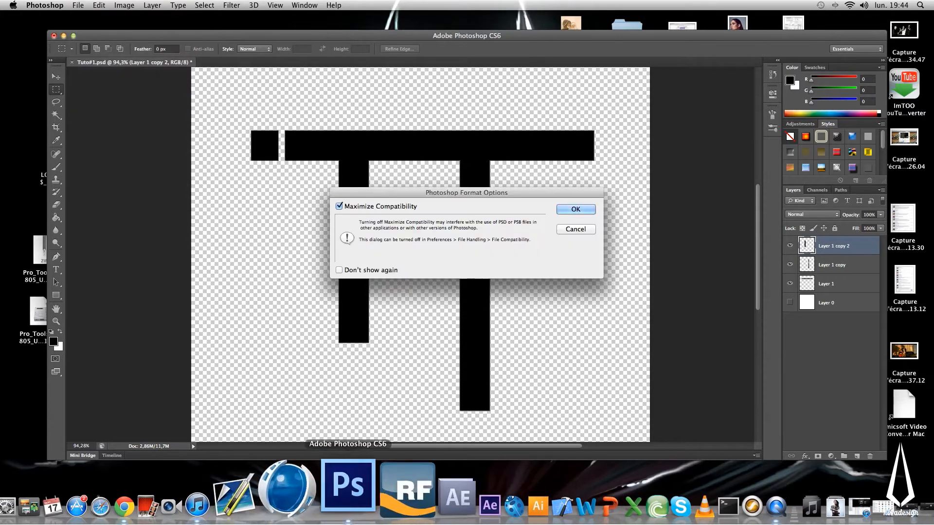
pyautogui.press('Return')
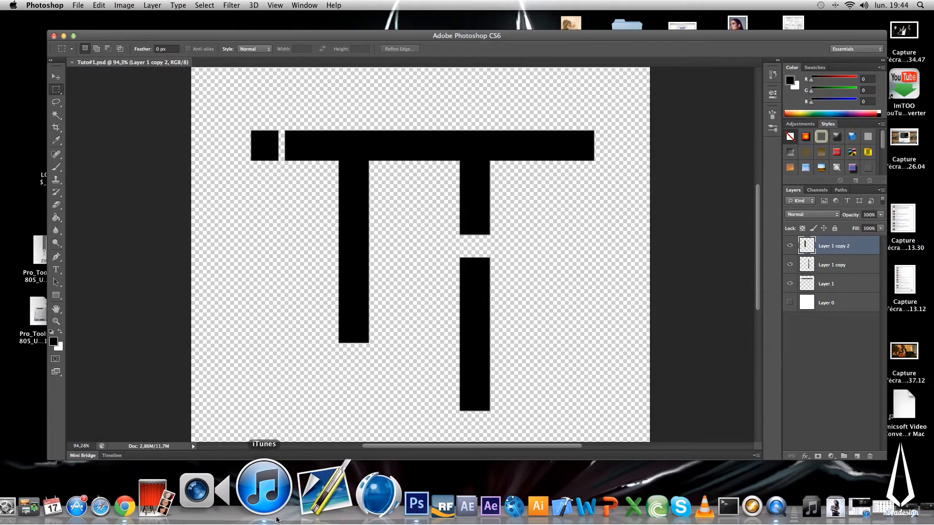
# Launch CINEMA 4D without restoring its previous windows and close the Photoshop window
pyautogui.click(326, 487)
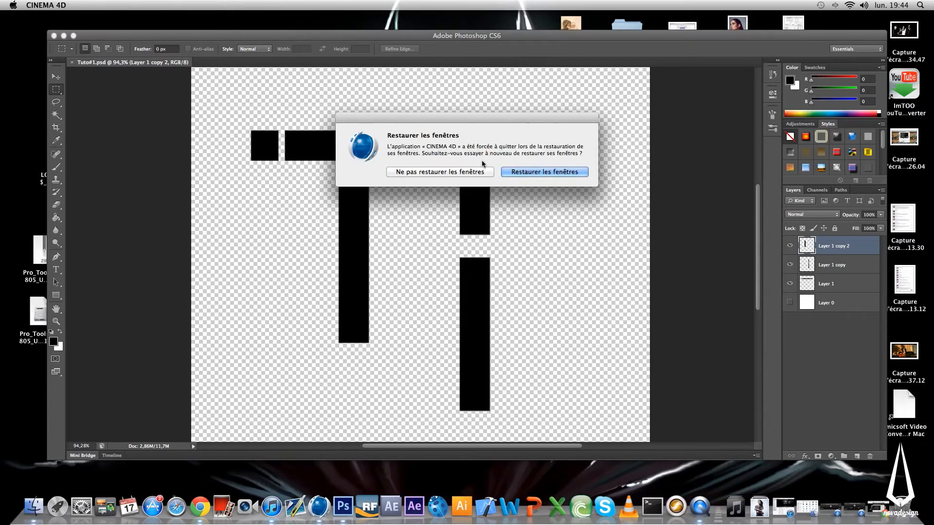
pyautogui.click(484, 175)
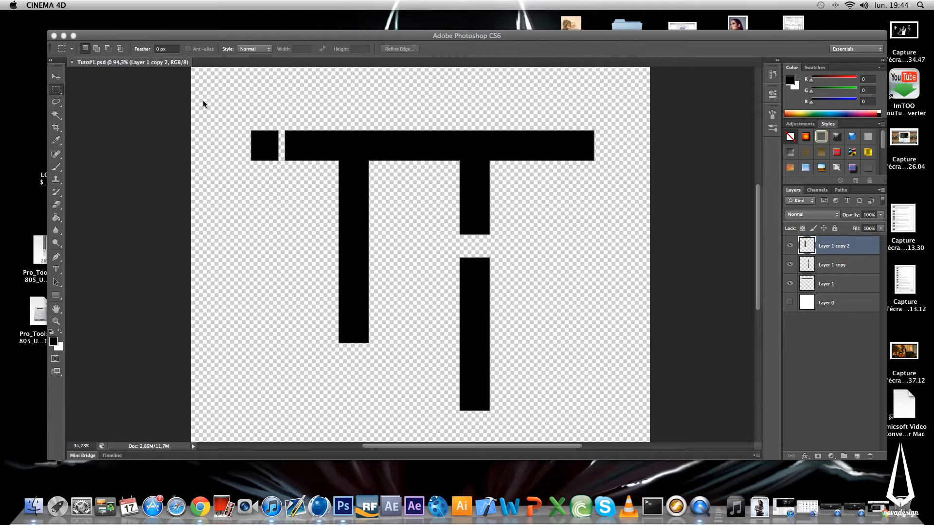
pyautogui.click(105, 35)
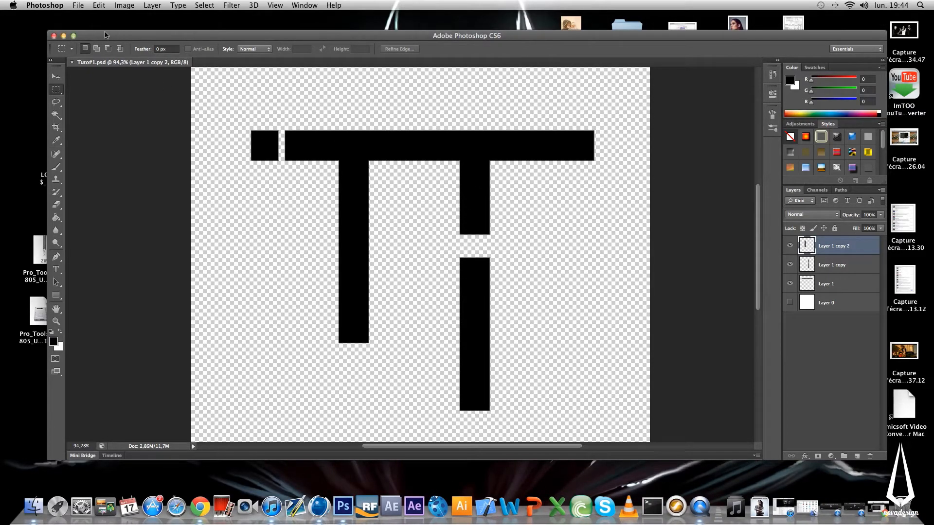
pyautogui.click(55, 36)
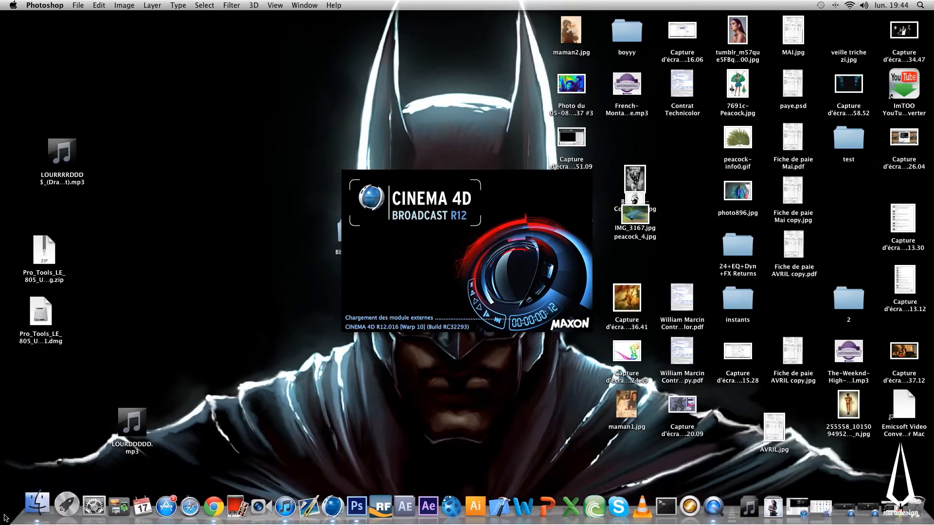
# Switch to Finder and open the GFX Packs folder, bringing its window in front of CINEMA 4D
pyautogui.click(36, 506)
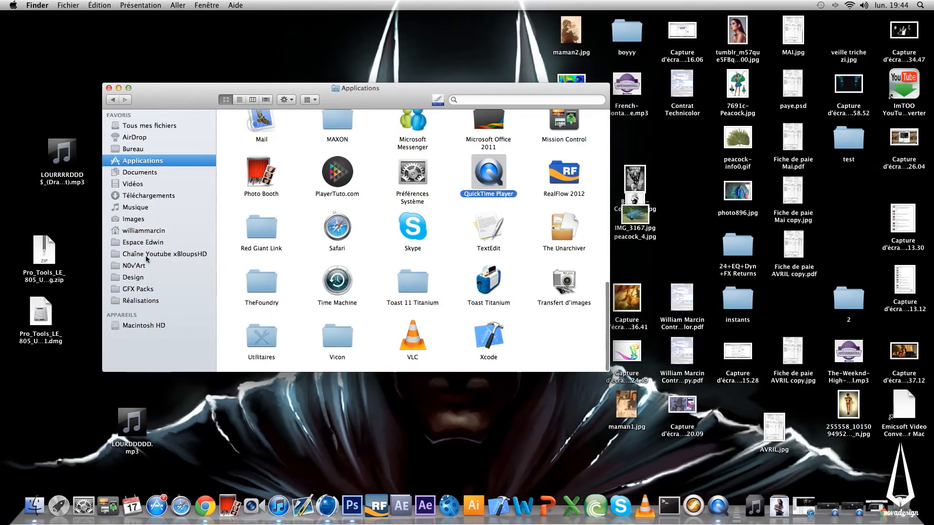
pyautogui.click(138, 288)
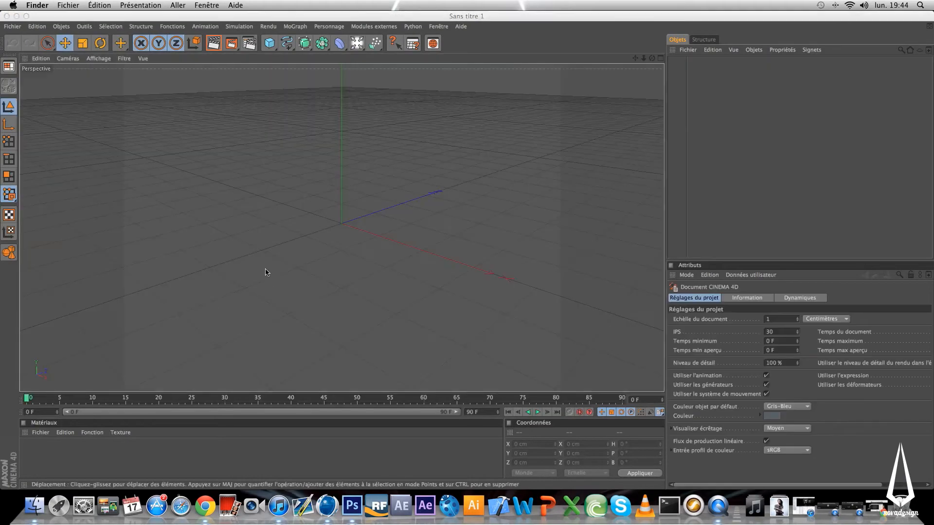
pyautogui.click(59, 505)
pyautogui.click(32, 505)
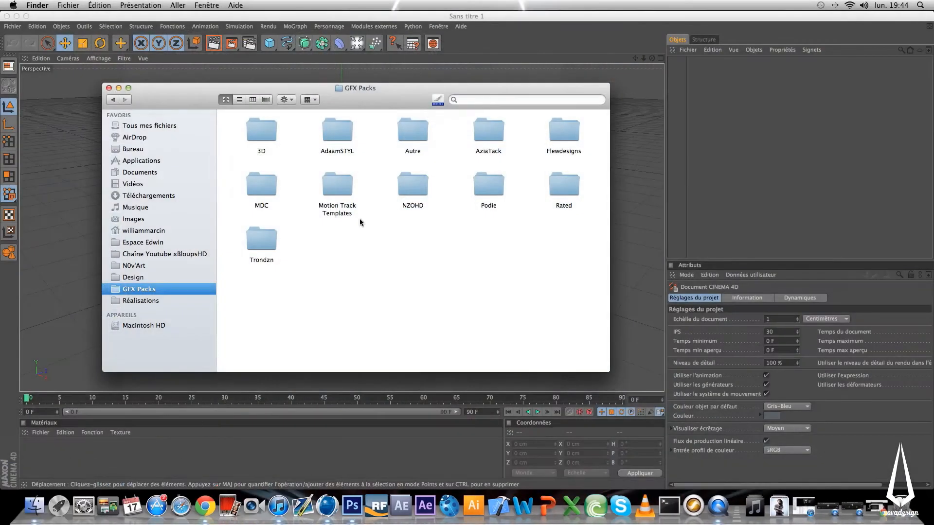
# Check the contents of the 3D and AdaamSTYL folders inside GFX Packs
pyautogui.doubleClick(262, 129)
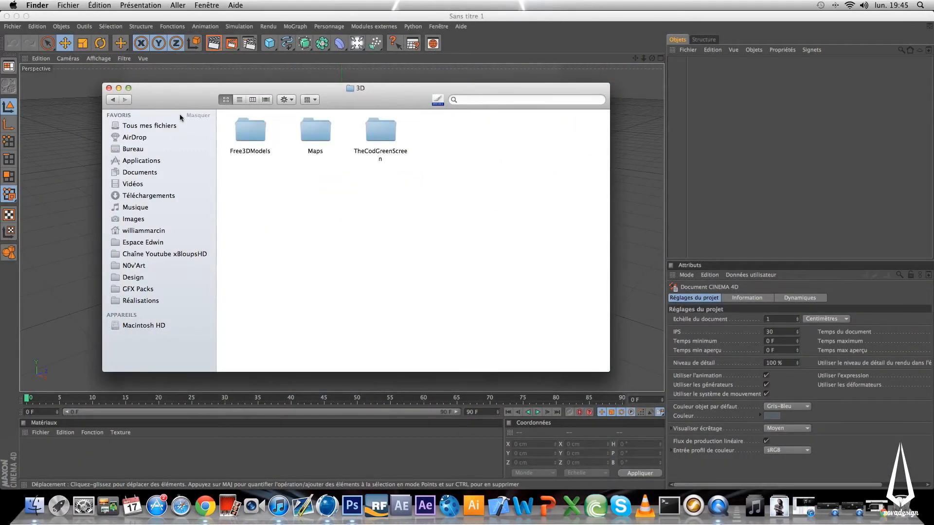
pyautogui.click(113, 99)
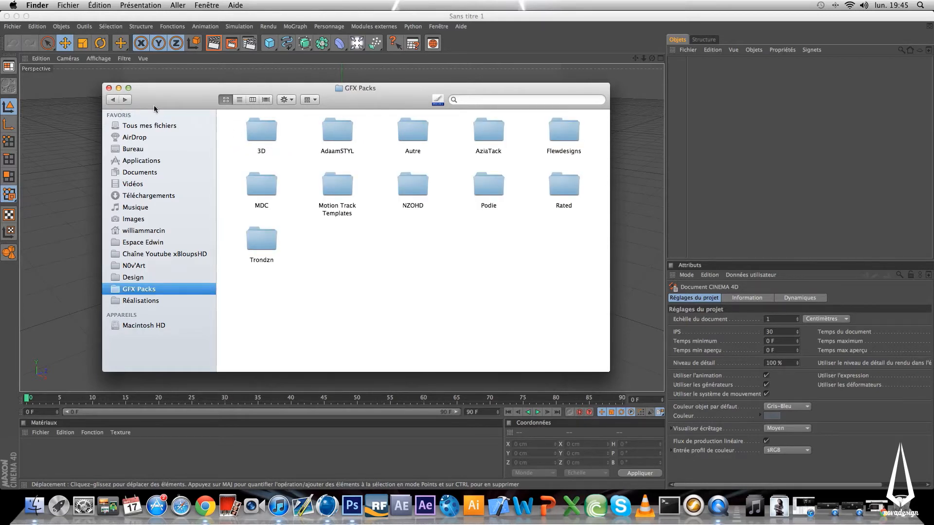
pyautogui.doubleClick(337, 132)
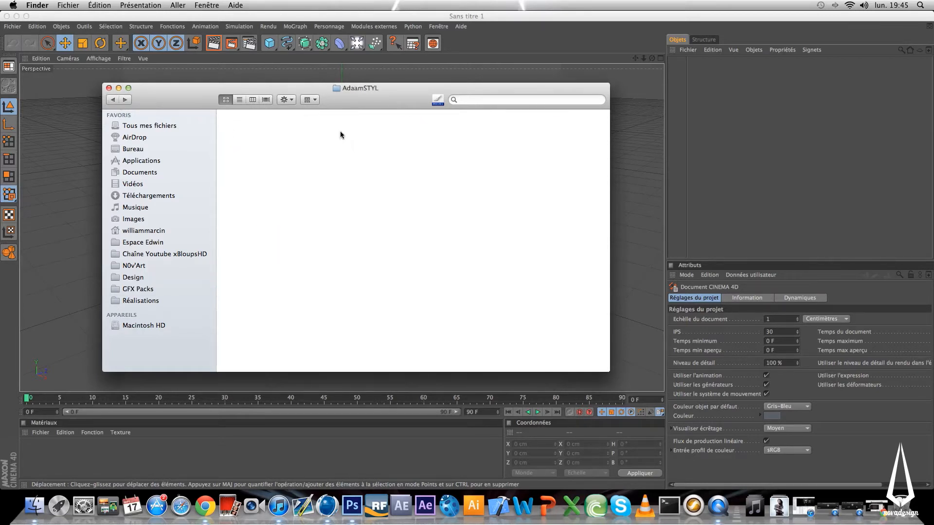
pyautogui.click(113, 99)
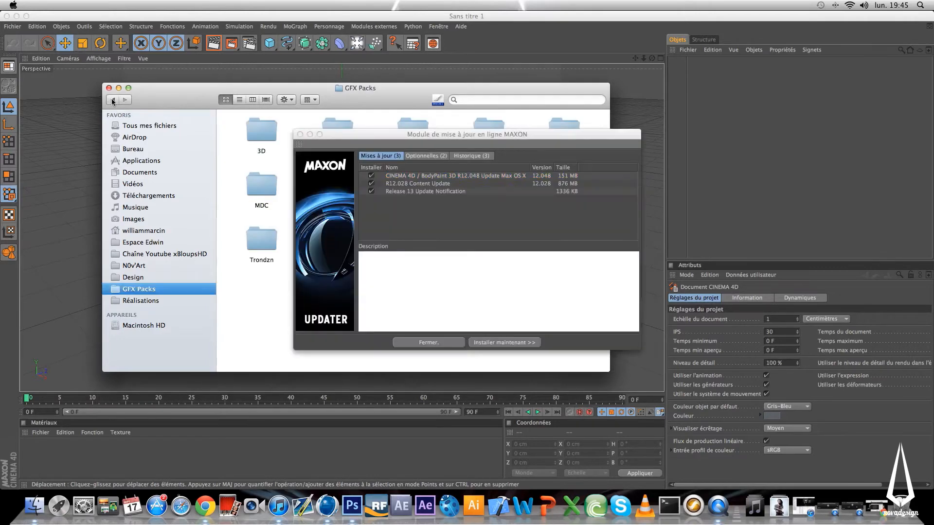
# Dismiss the MAXON update window and open Lightroom AziAtack.c4d from the SoftBox AziaTack folder inside AziaTack
pyautogui.click(452, 343)
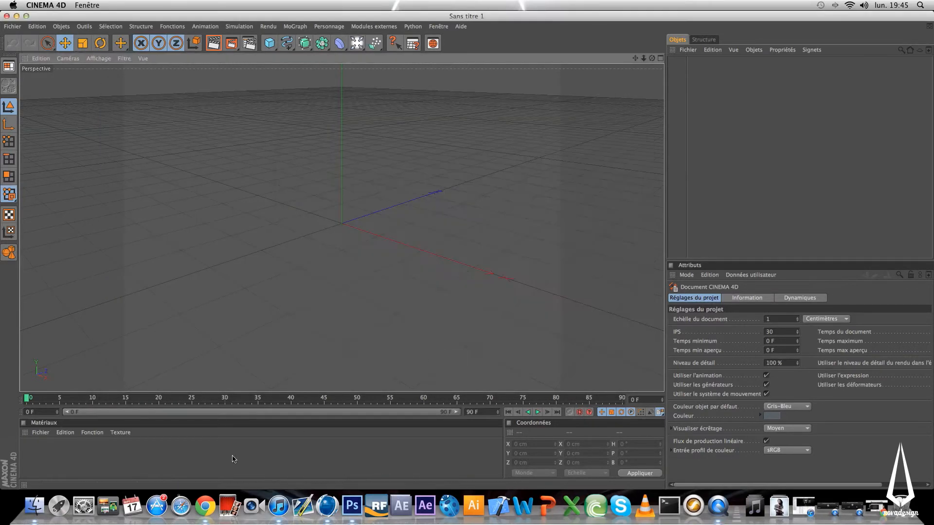
pyautogui.click(28, 494)
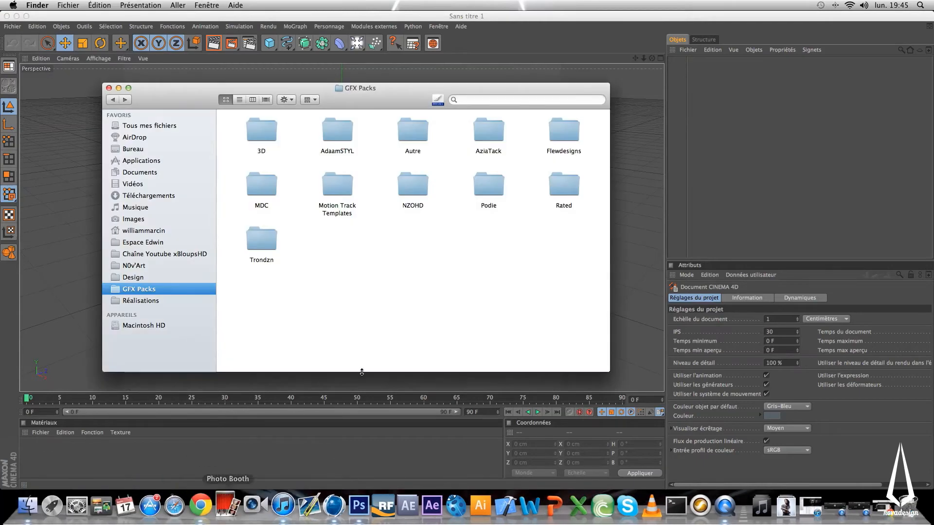
pyautogui.doubleClick(486, 133)
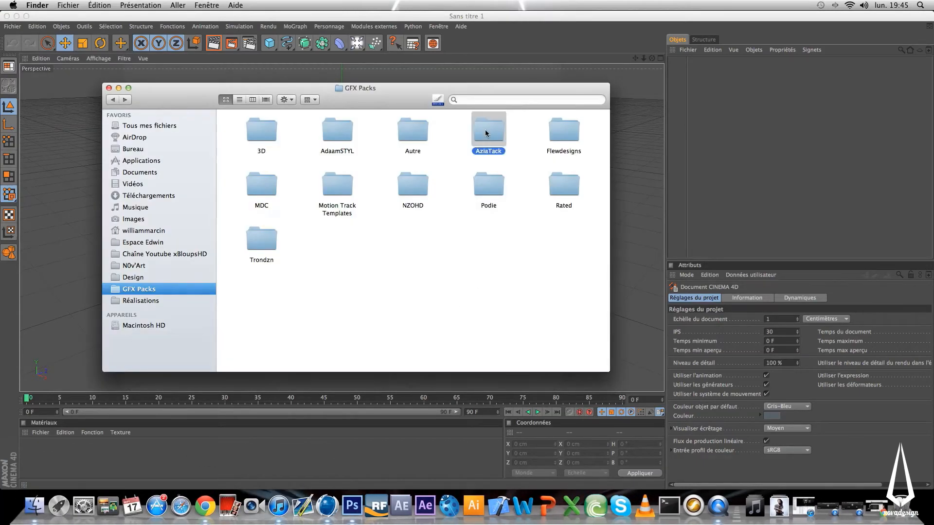
pyautogui.doubleClick(260, 134)
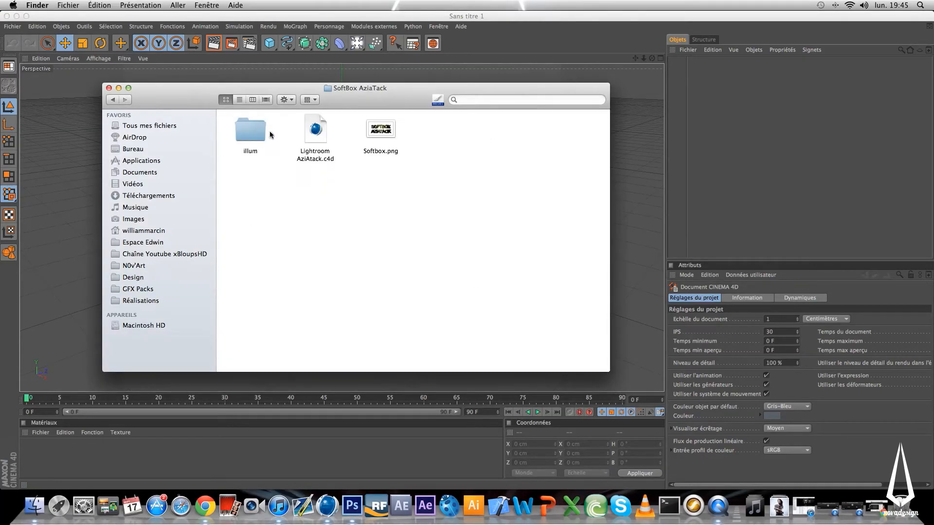
pyautogui.doubleClick(315, 134)
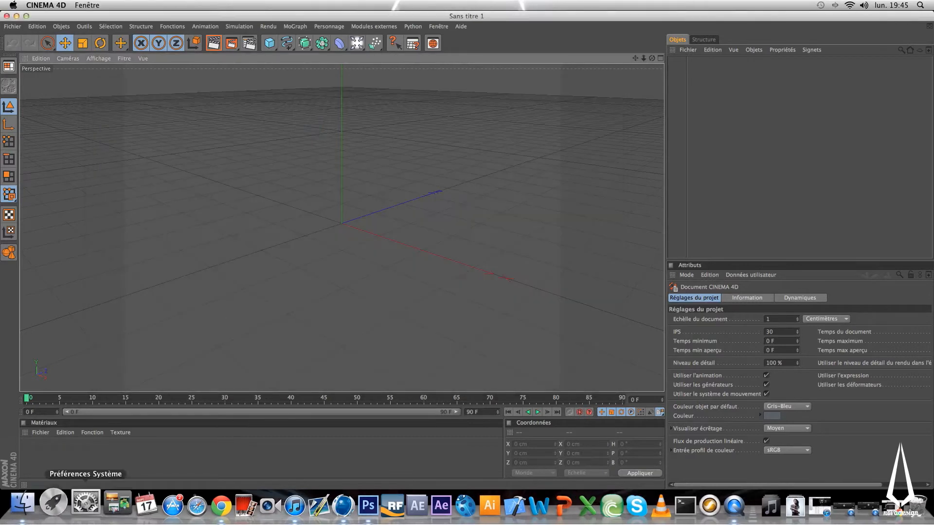
pyautogui.click(540, 183)
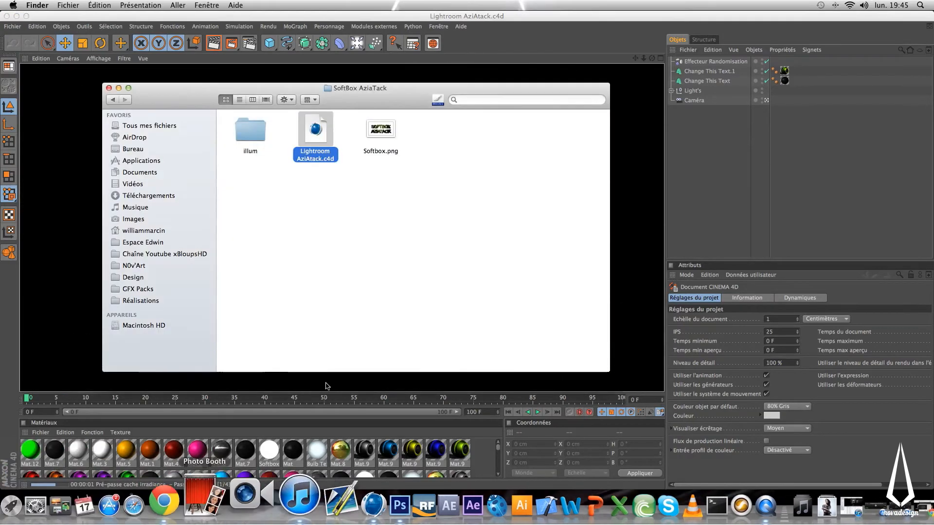
# Browse TRONES GFX Pack - 1 in the Trondzn folder, preview Bubbles.png, and close the Finder window
pyautogui.click(117, 100)
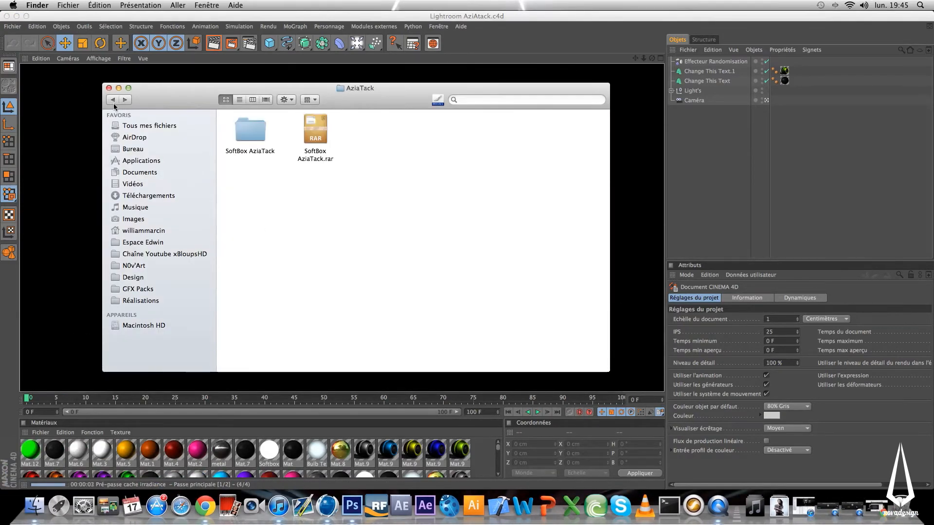
pyautogui.click(117, 101)
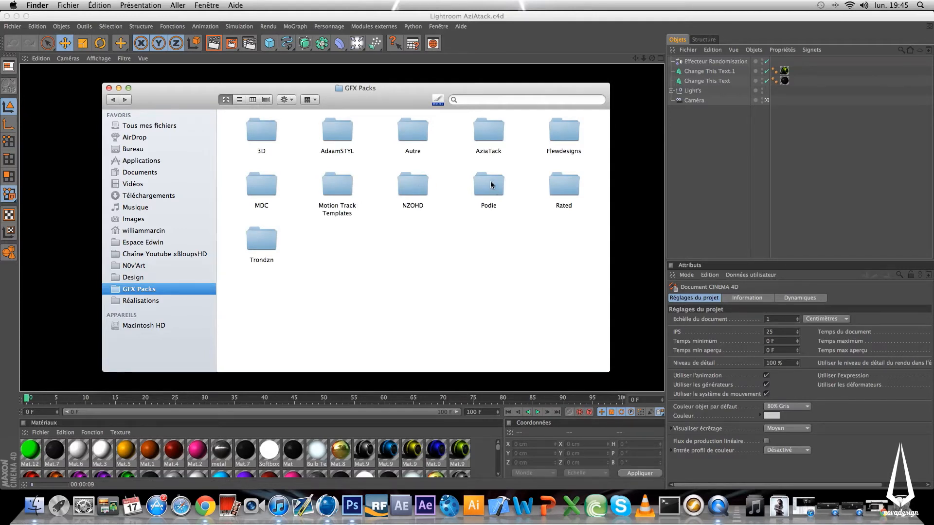
pyautogui.doubleClick(265, 238)
pyautogui.doubleClick(252, 129)
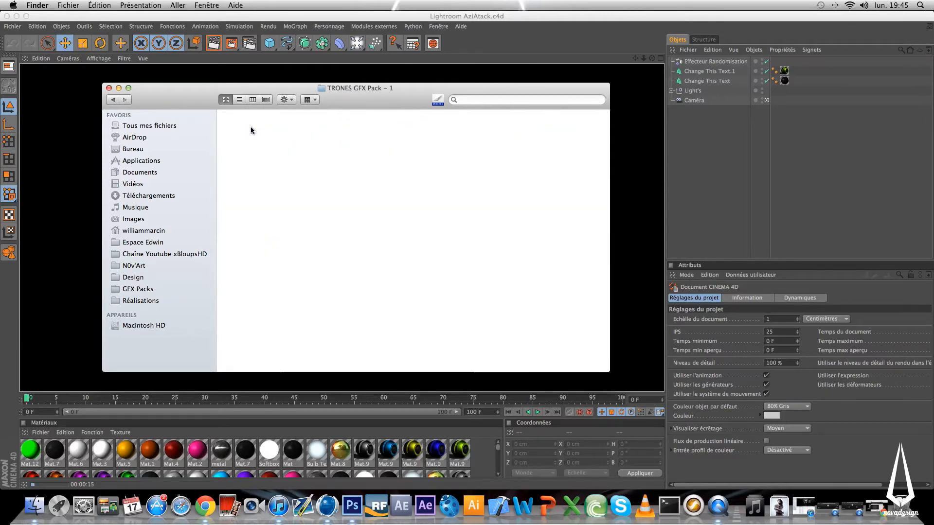
pyautogui.click(414, 136)
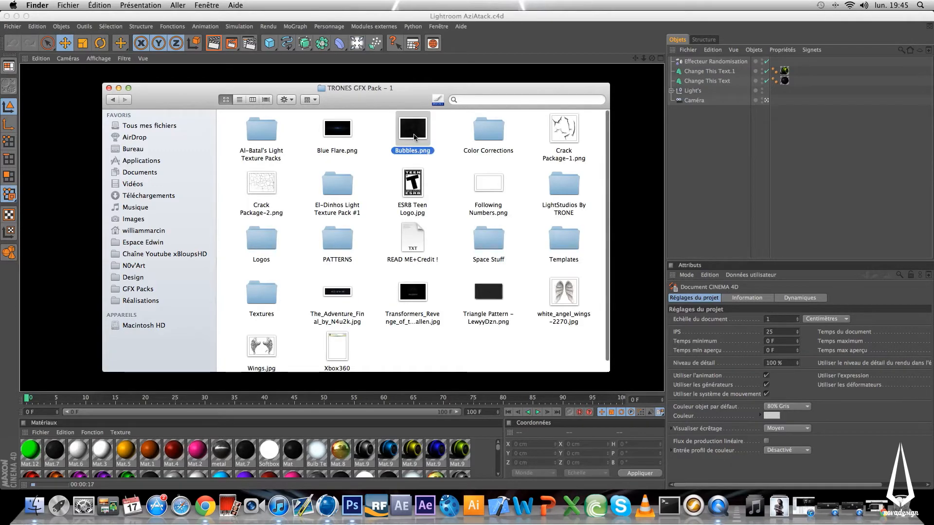
pyautogui.press('space')
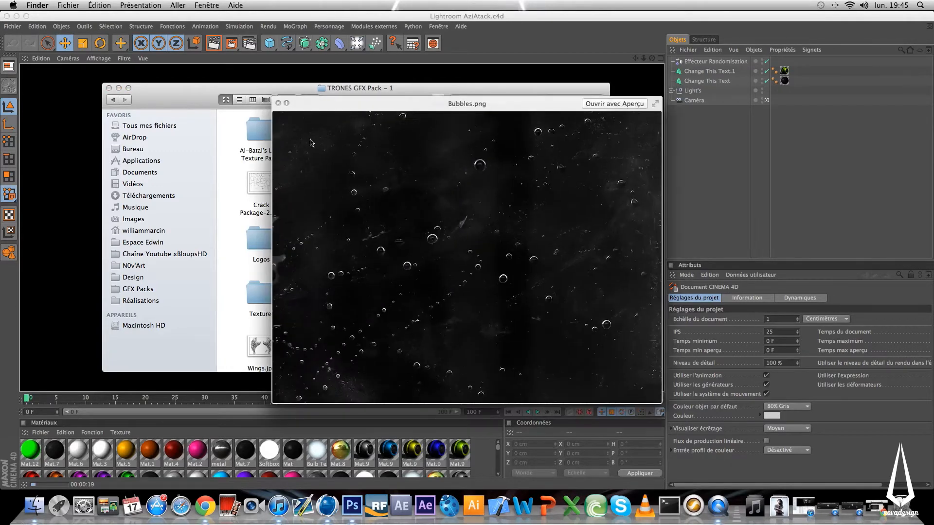
pyautogui.click(277, 103)
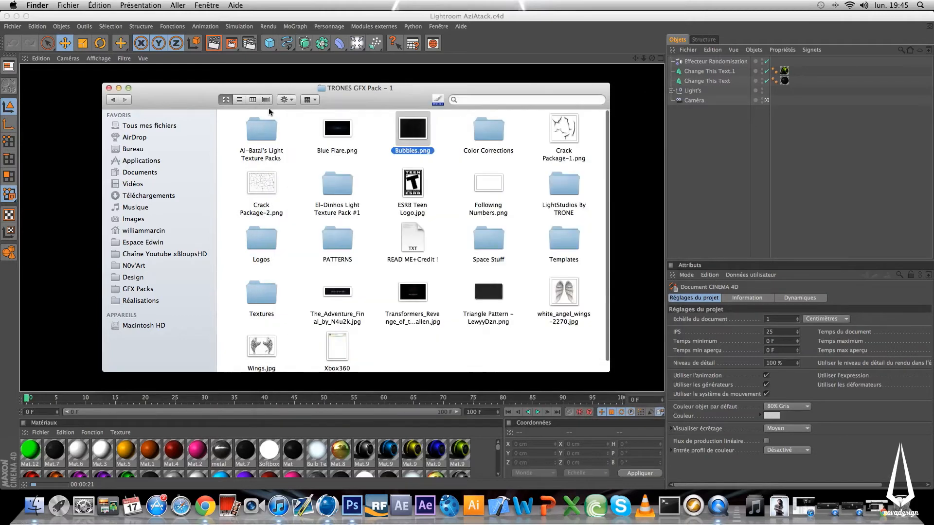
pyautogui.click(109, 88)
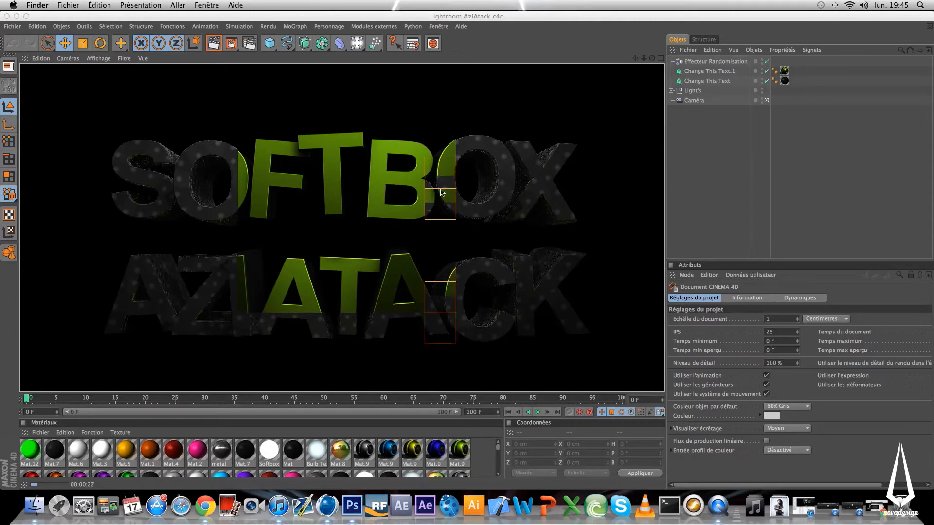
# Delete the two text objects Change This Text.1 and Change This Text from the lightroom scene
pyautogui.click(463, 184)
pyautogui.click(464, 186)
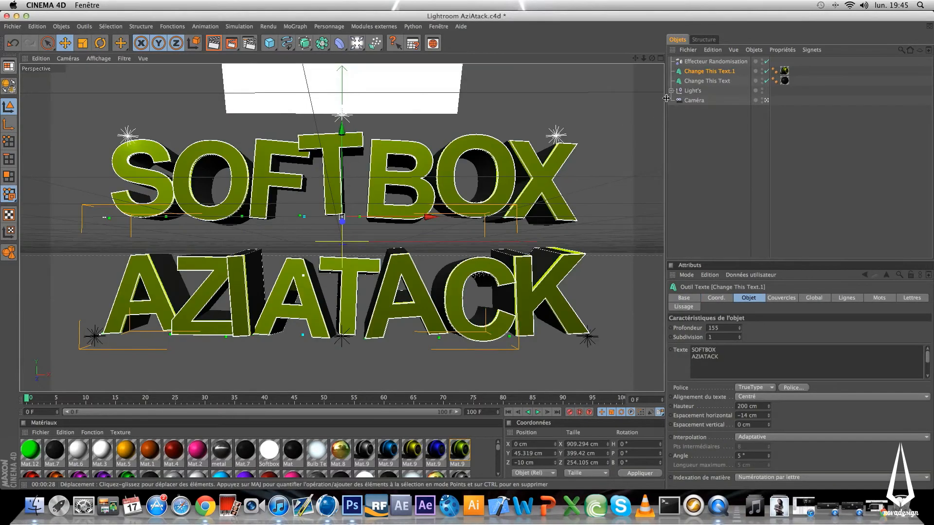
pyautogui.click(698, 81)
pyautogui.press('Delete')
pyautogui.press('Delete')
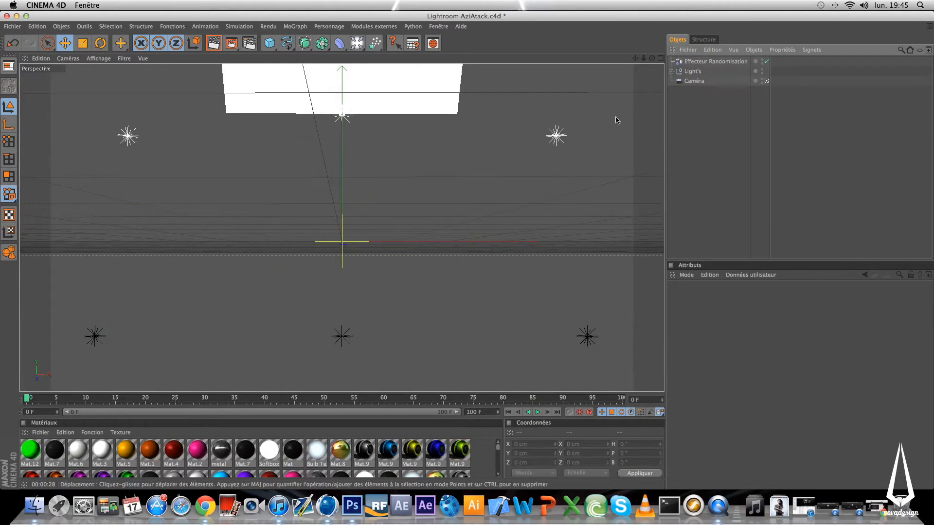
# Import Tuto#1.ai from the Tutomaking folder in N0v'Art's Tutos folder into CINEMA 4D with the default Illustrator import settings
pyautogui.click(34, 505)
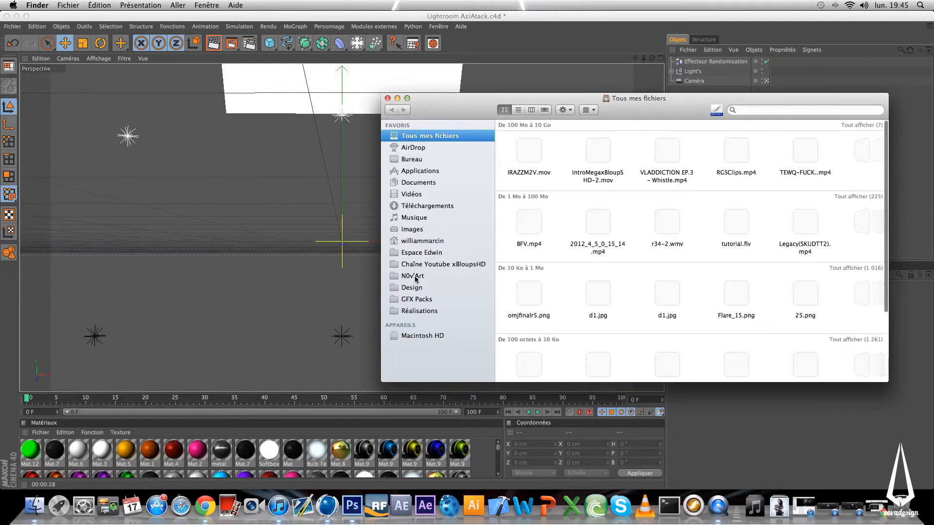
pyautogui.click(415, 275)
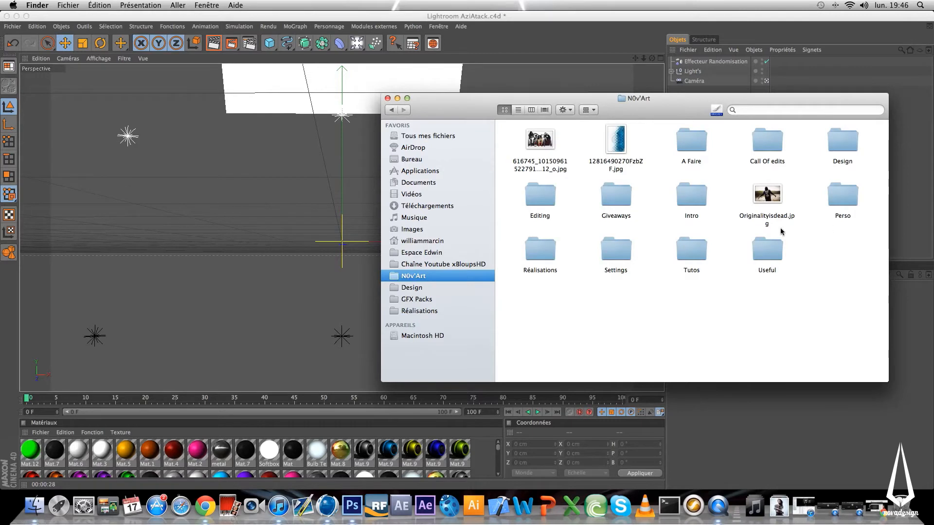
pyautogui.doubleClick(693, 251)
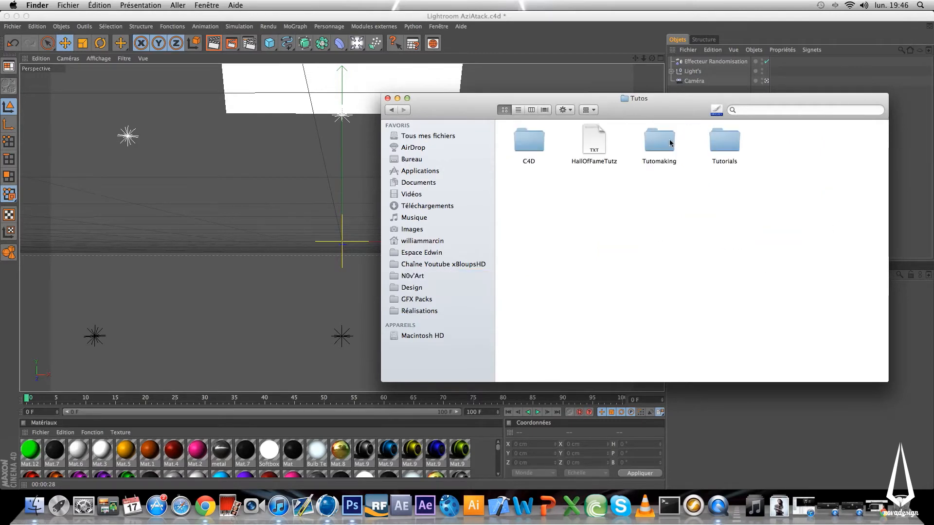
pyautogui.doubleClick(659, 143)
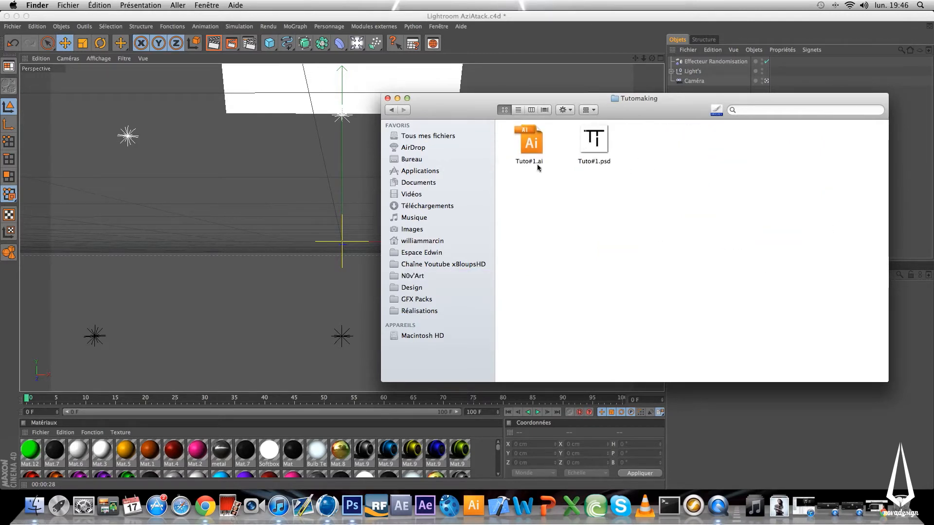
pyautogui.moveTo(532, 146); pyautogui.dragTo(594, 86)
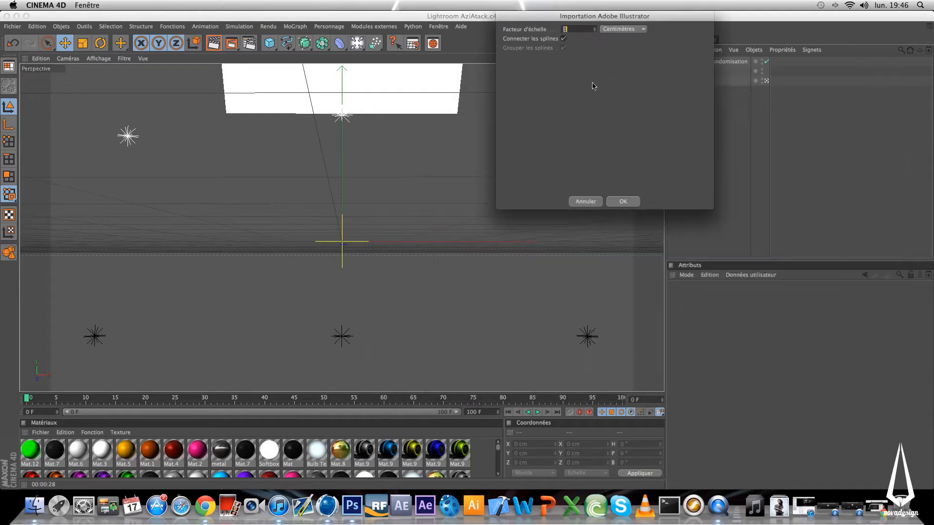
pyautogui.click(625, 201)
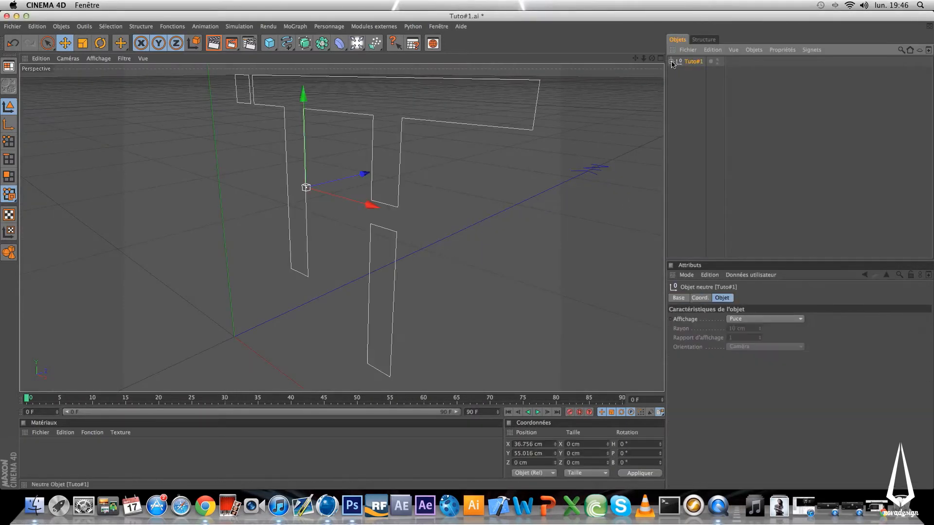
# Copy the Tuto#1 object into the Lightroom AziAtack scene and close Tuto#1.ai without saving
pyautogui.click(672, 61)
pyautogui.click(671, 62)
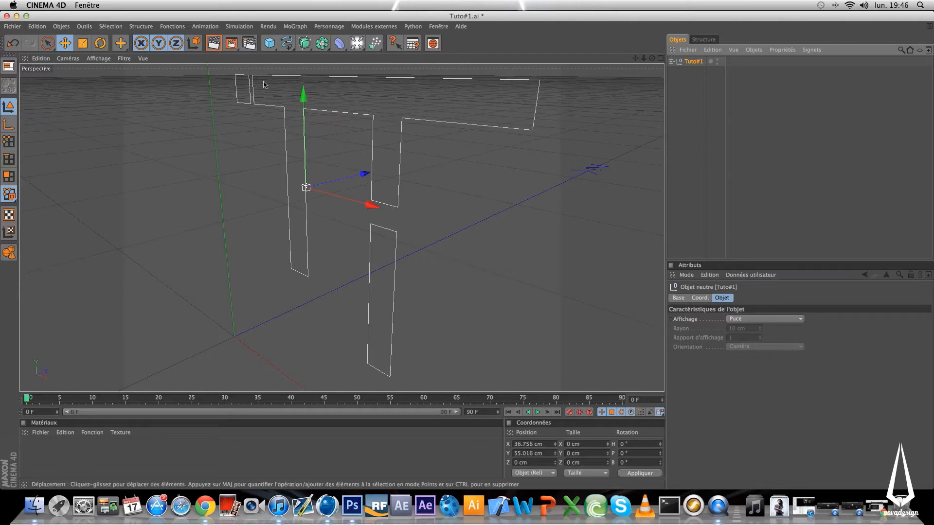
pyautogui.click(7, 16)
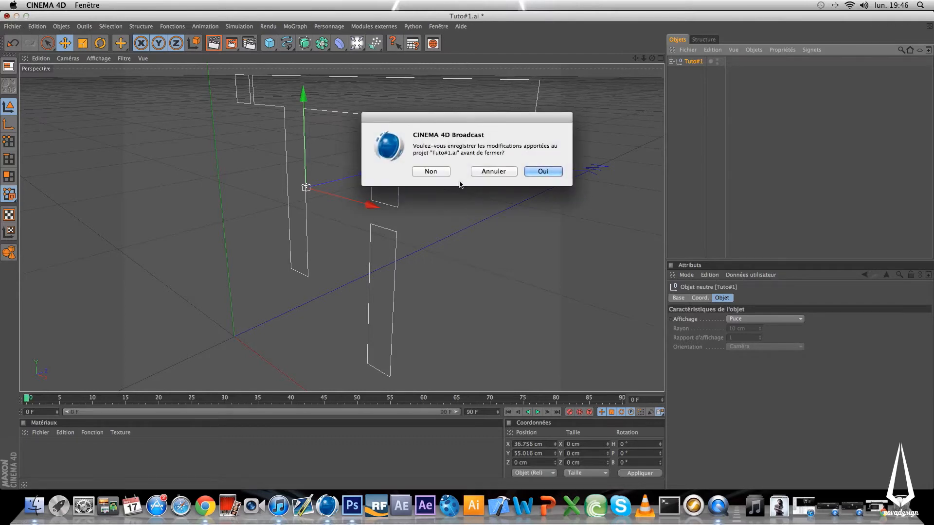
pyautogui.click(430, 171)
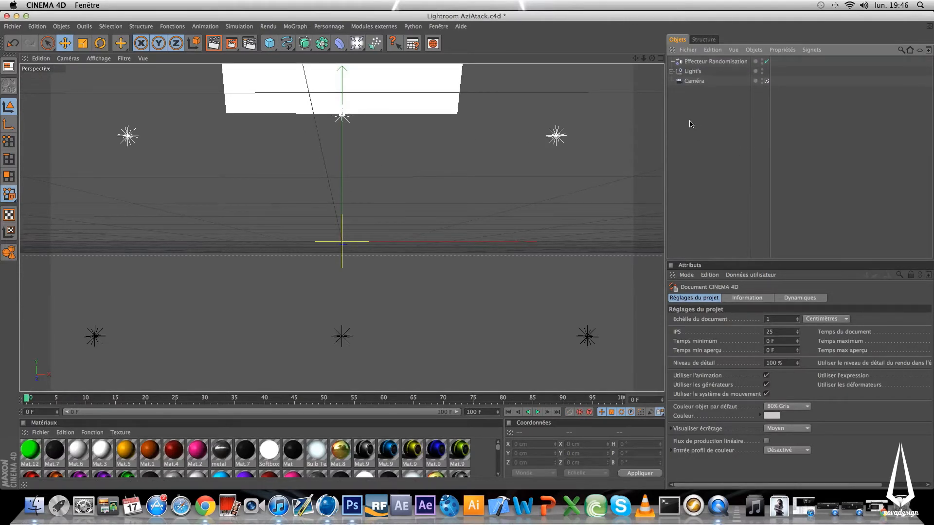
pyautogui.press('super+v')
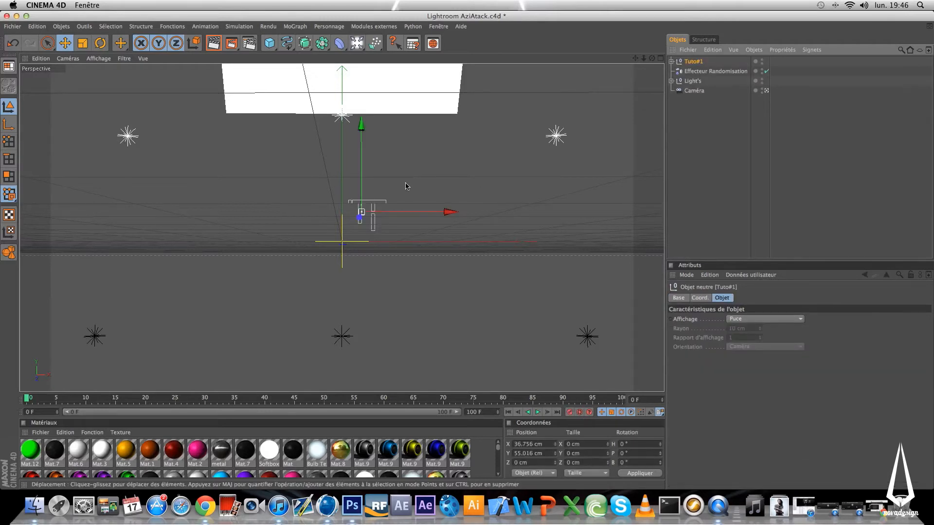
# Enlarge the Tuto#1 logo outlines and move them to about X -40.8 cm, Y 35 cm between the lights
pyautogui.press('t')
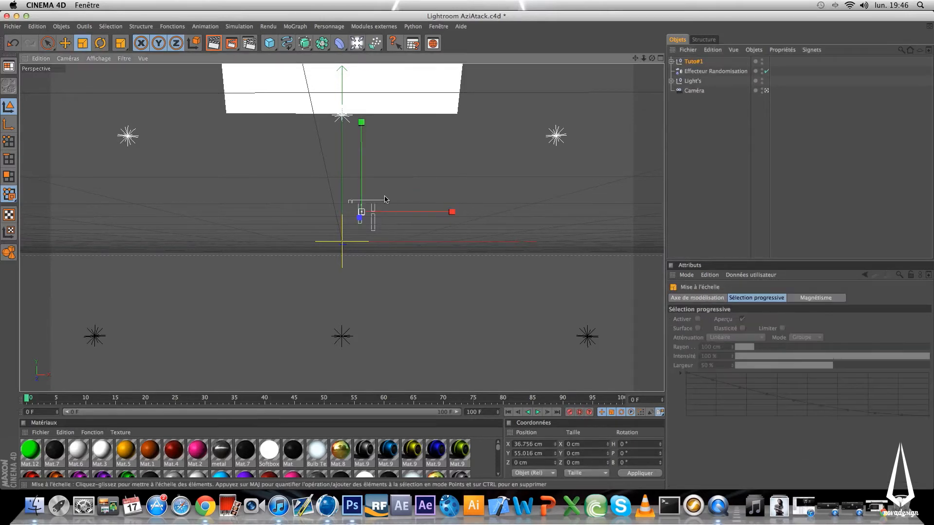
pyautogui.moveTo(385, 199); pyautogui.dragTo(413, 197)
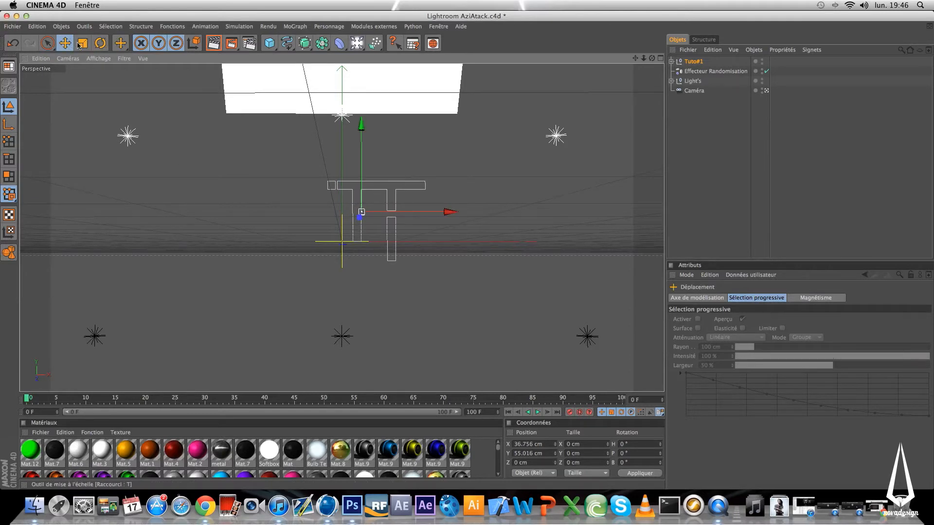
pyautogui.moveTo(393, 190); pyautogui.dragTo(417, 178)
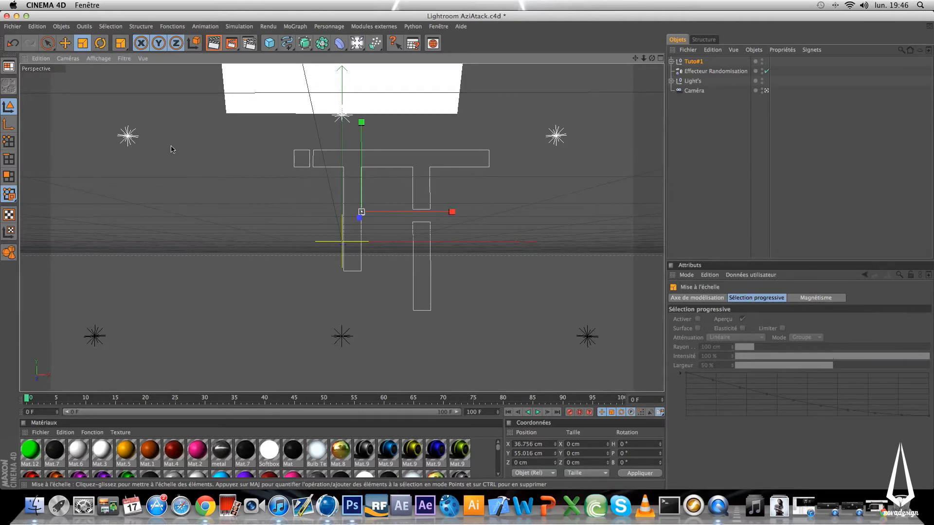
pyautogui.click(71, 46)
pyautogui.moveTo(361, 122); pyautogui.dragTo(361, 133)
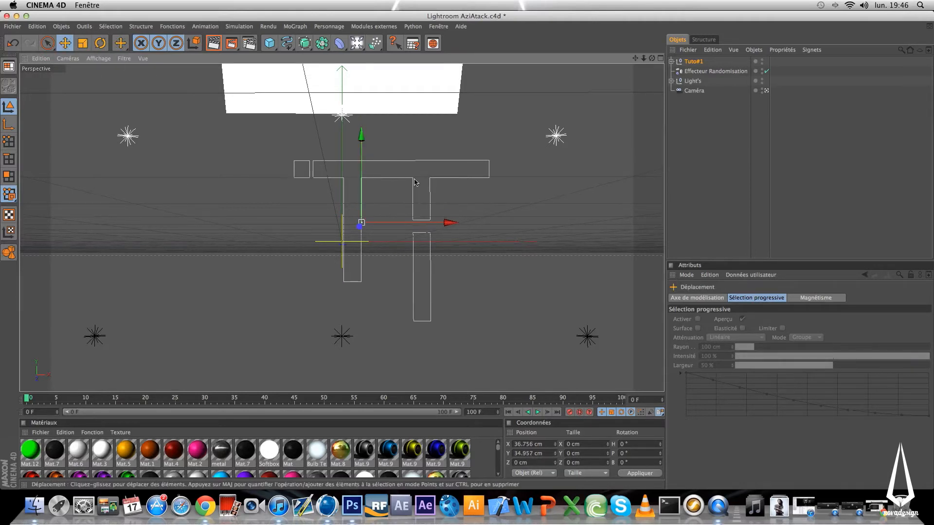
pyautogui.moveTo(447, 223); pyautogui.dragTo(407, 223)
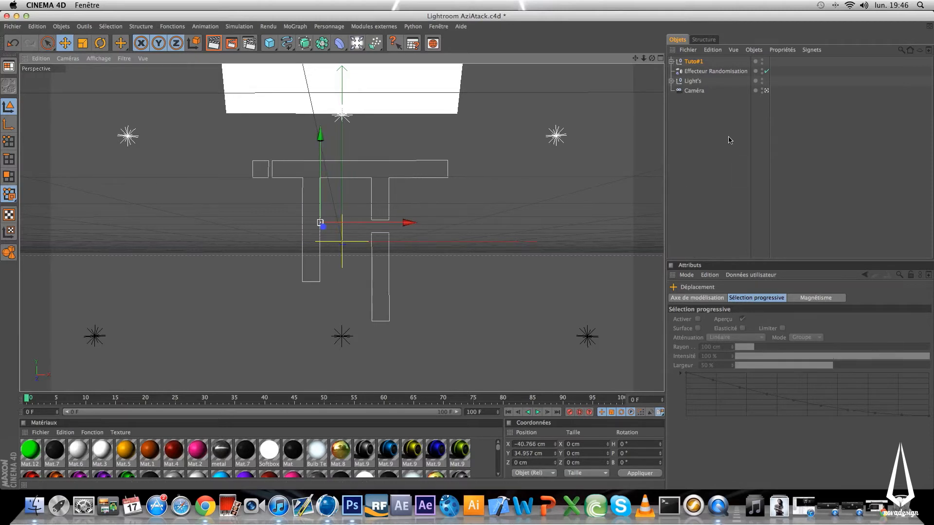
# Expand Tuto#1 to show its splines and add an Extrusion NURBS object to the scene
pyautogui.click(671, 61)
pyautogui.click(699, 71)
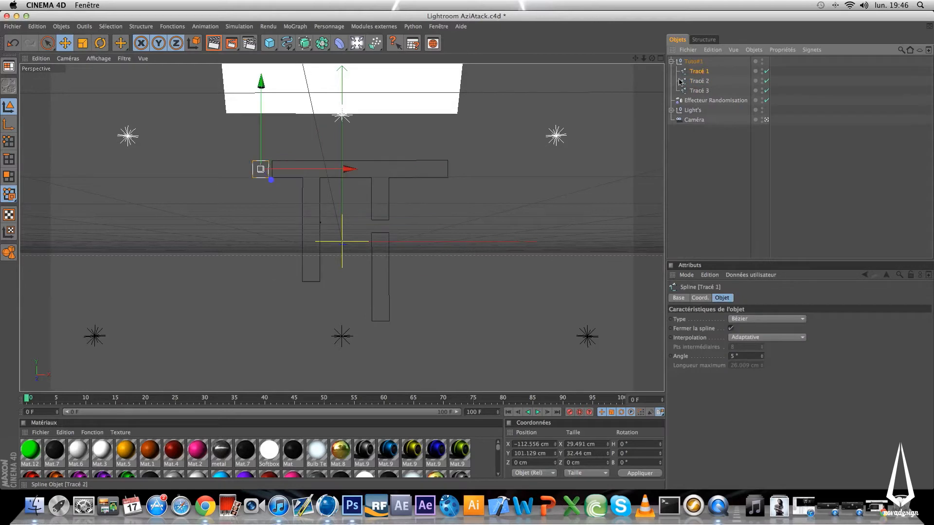
pyautogui.click(305, 43)
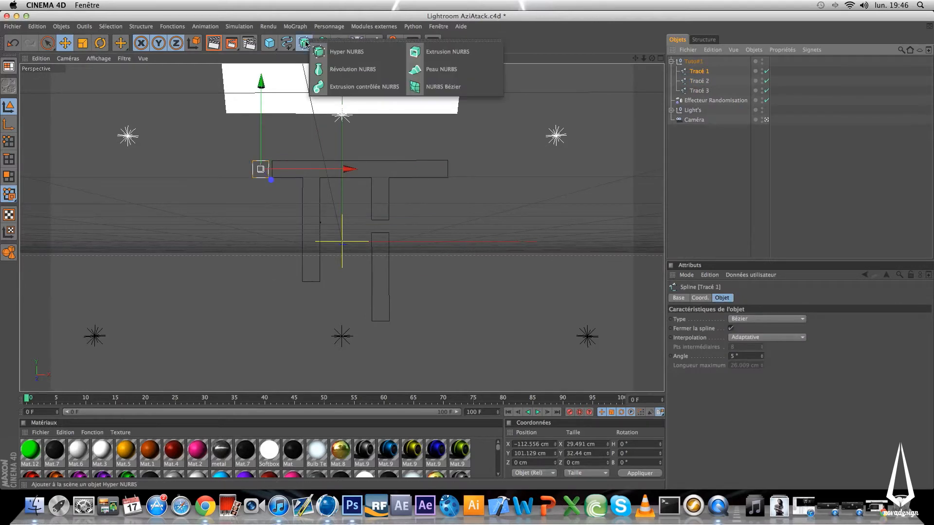
pyautogui.click(428, 51)
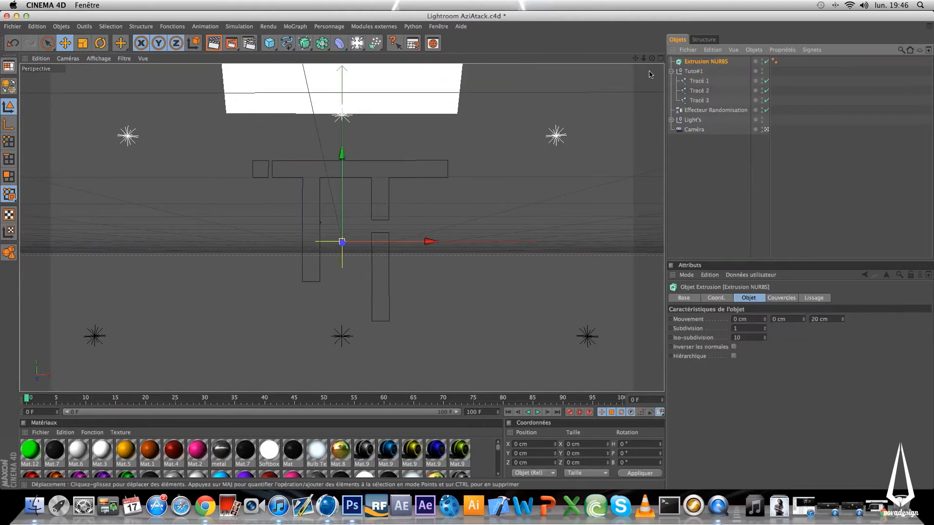
pyautogui.press('super+d')
pyautogui.click(700, 66)
pyautogui.press('super+c')
pyautogui.press('super+v')
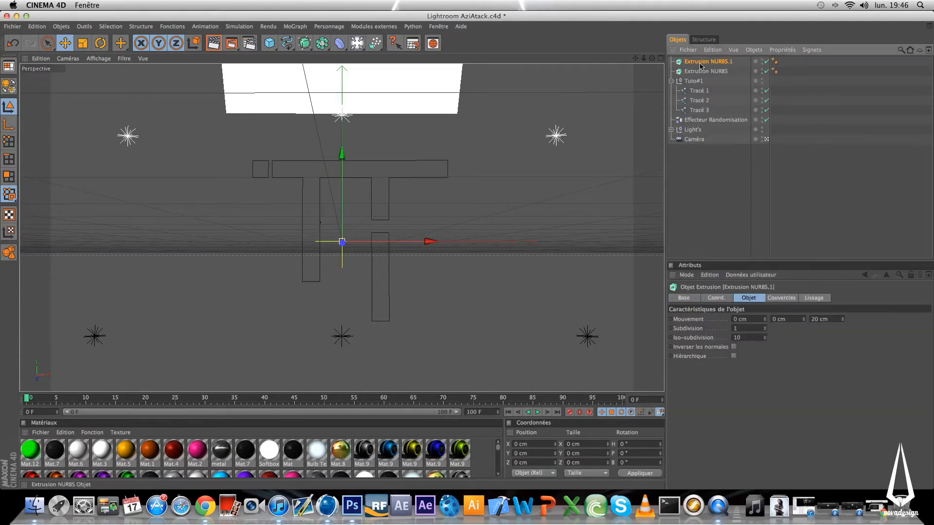
pyautogui.press('super+v')
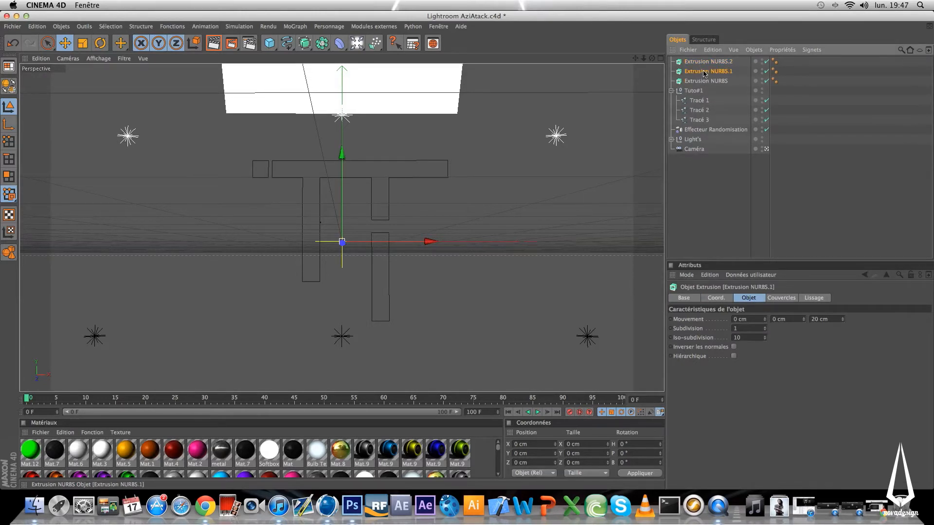
pyautogui.press('Delete')
pyautogui.click(706, 63)
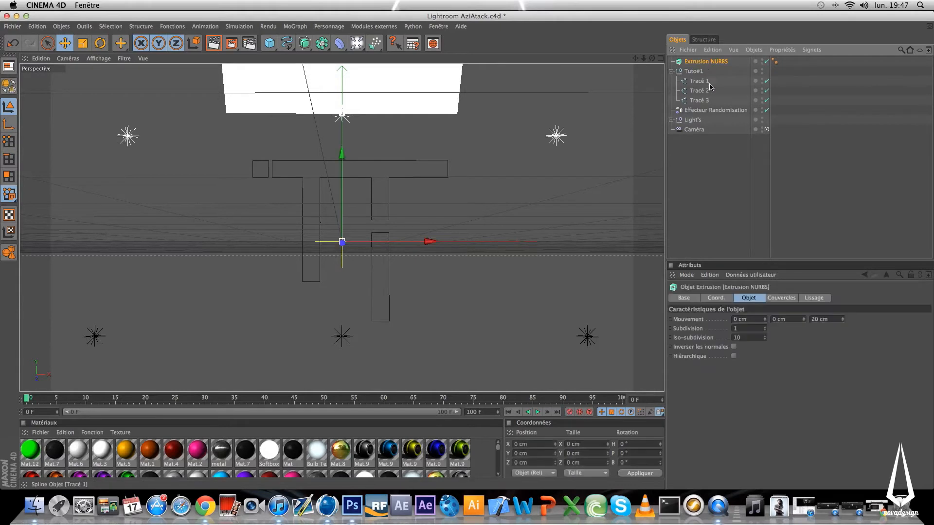
# Set the Extrusion NURBS movement to 10 cm in its third (depth) value
pyautogui.click(778, 300)
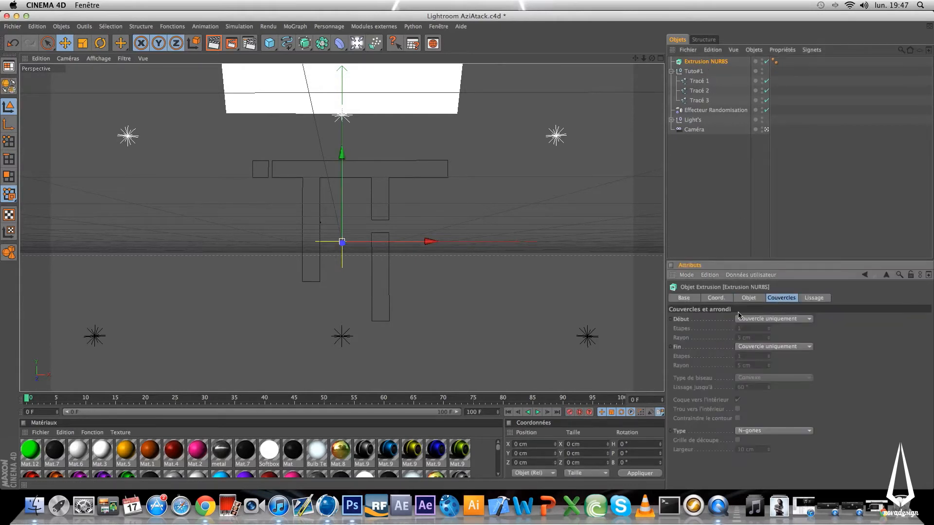
pyautogui.click(749, 299)
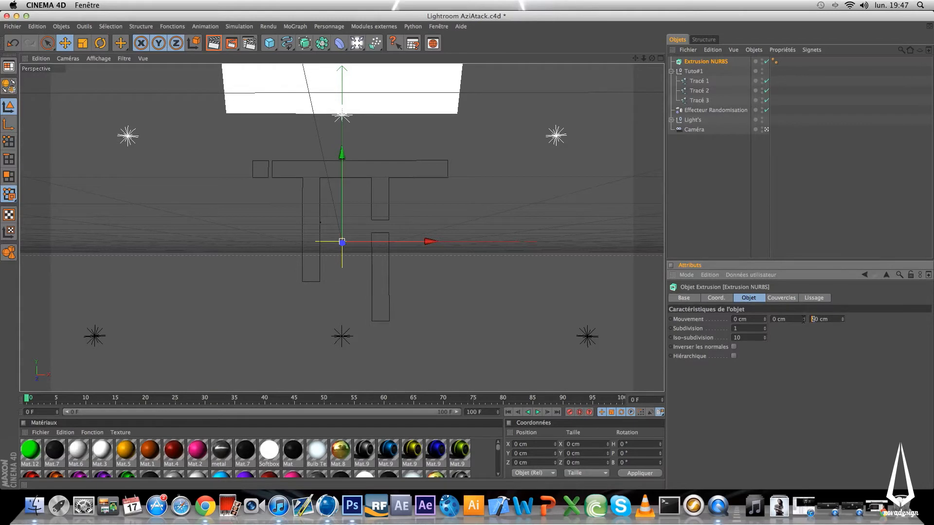
pyautogui.click(809, 320)
pyautogui.write('2')
pyautogui.click(811, 319)
pyautogui.write('1')
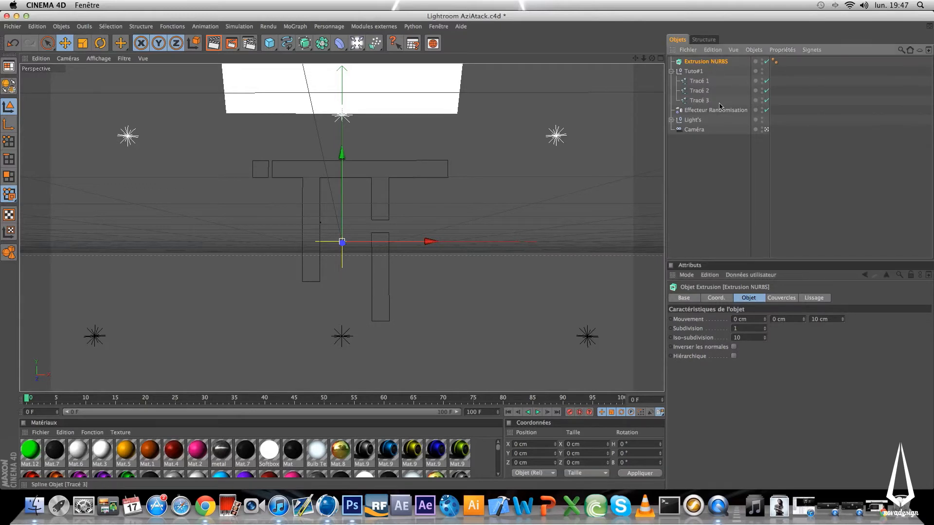
# Make two copies of the Extrusion NURBS, nest Tracé 1, 2 and 3 each in its own extrusion, and render the view
pyautogui.press('super+c')
pyautogui.press('super+v')
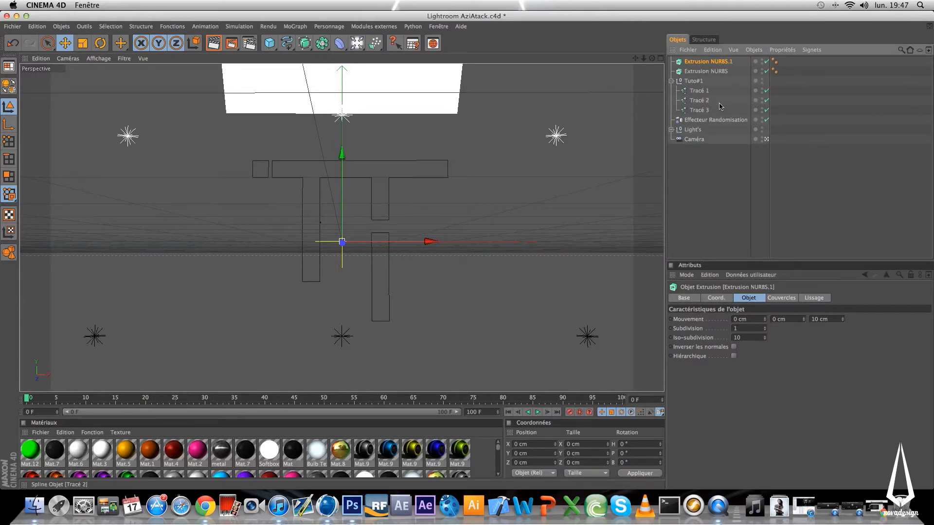
pyautogui.press('super+v')
pyautogui.moveTo(702, 105); pyautogui.dragTo(716, 81)
pyautogui.moveTo(700, 113); pyautogui.dragTo(720, 64)
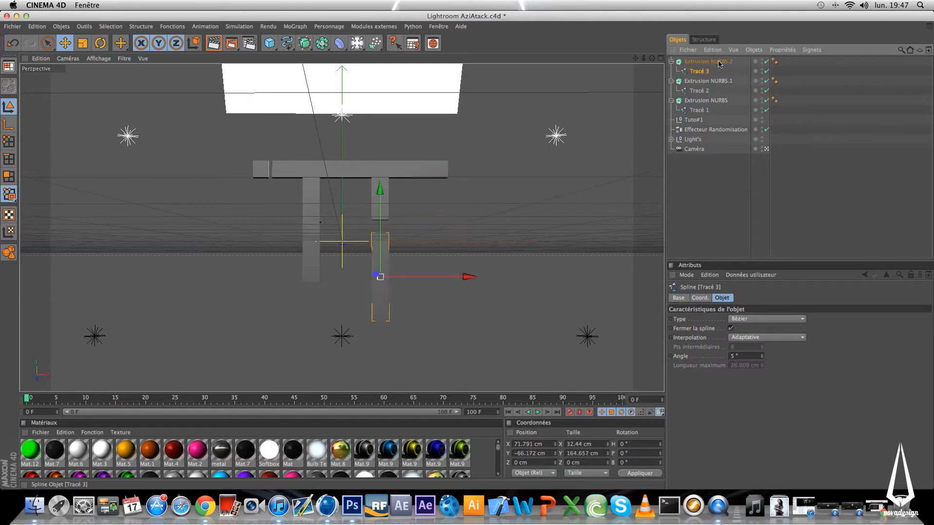
pyautogui.click(215, 44)
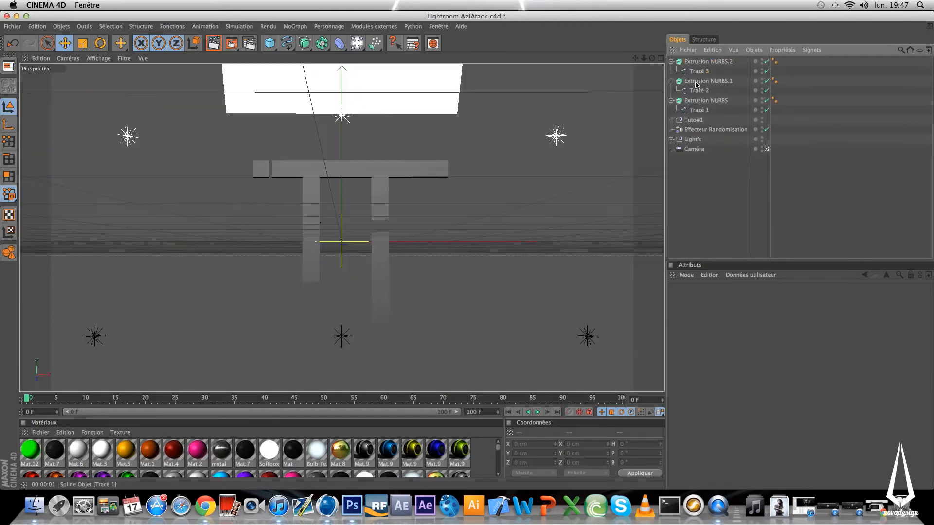
# Collapse the three Extrusion NURBS objects and group them all inside the Tuto#1 object
pyautogui.click(673, 107)
pyautogui.click(671, 101)
pyautogui.click(672, 82)
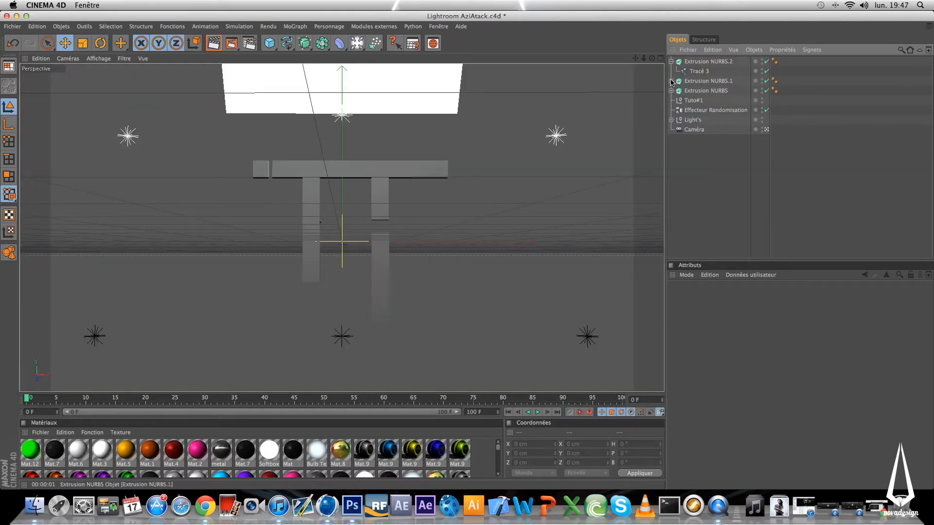
pyautogui.click(671, 62)
pyautogui.click(695, 81)
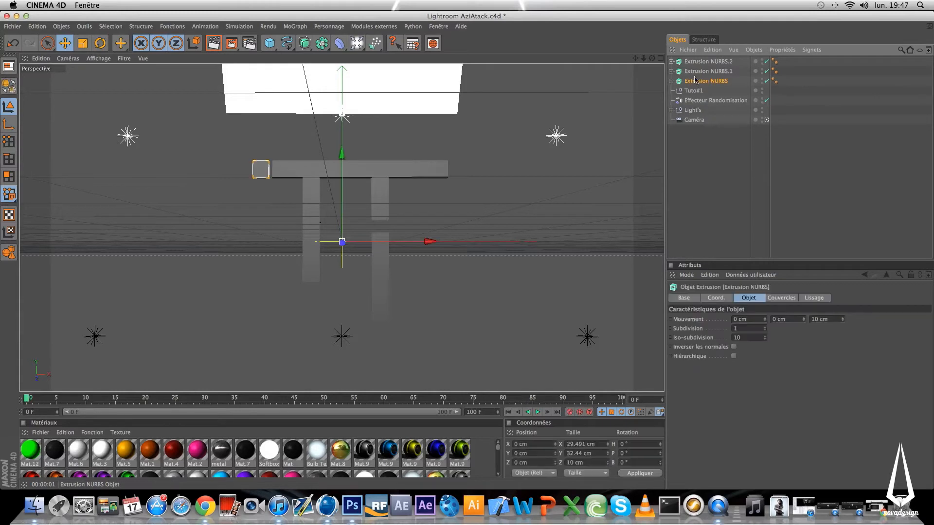
pyautogui.keyDown('shift'); pyautogui.click(696, 61); pyautogui.keyUp('shift')
pyautogui.moveTo(698, 88); pyautogui.dragTo(699, 92)
pyautogui.click(671, 62)
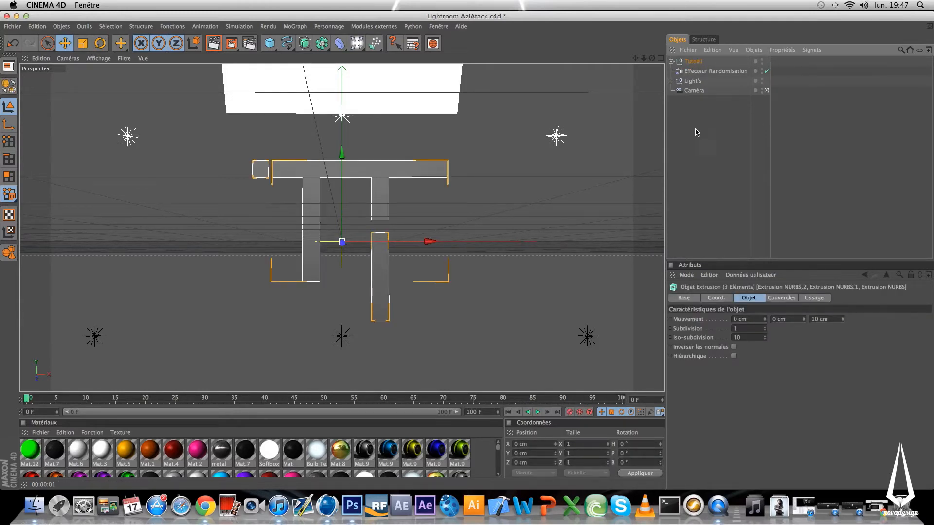
# Duplicate the Tuto#1 group with its three extrusions
pyautogui.click(693, 64)
pyautogui.press('super+c')
pyautogui.press('super+v')
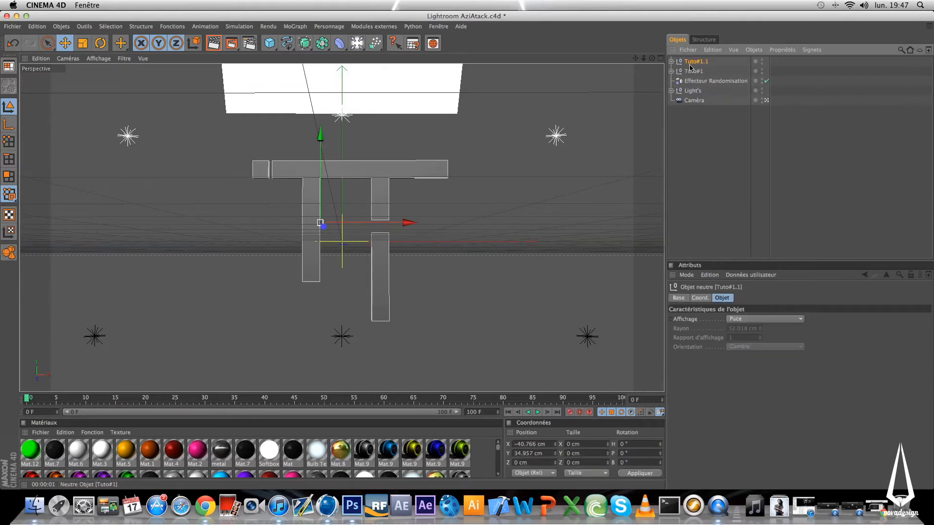
# Set the caps of Extrusion NURBS.2 inside Tuto#1.1 to Biseau uniquement at the start and Couvercle et biseau at the end
pyautogui.click(671, 62)
pyautogui.click(711, 71)
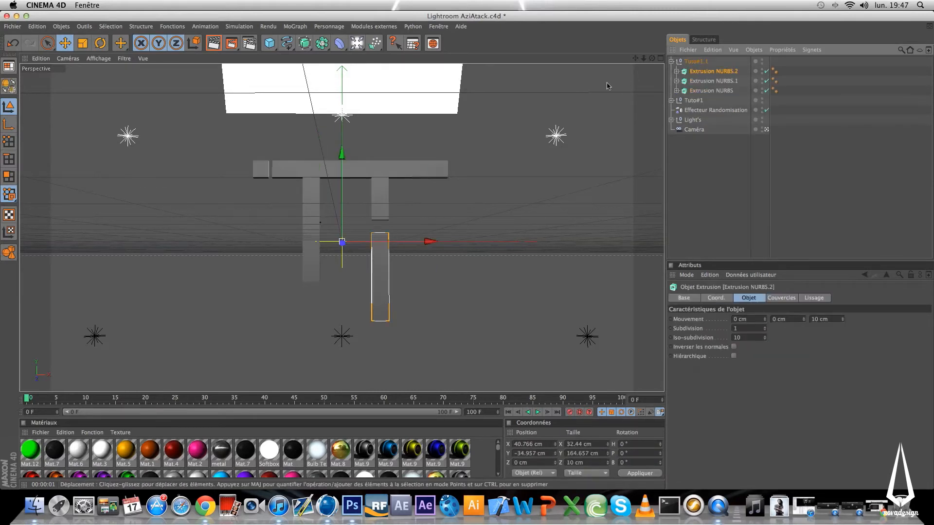
pyautogui.click(783, 299)
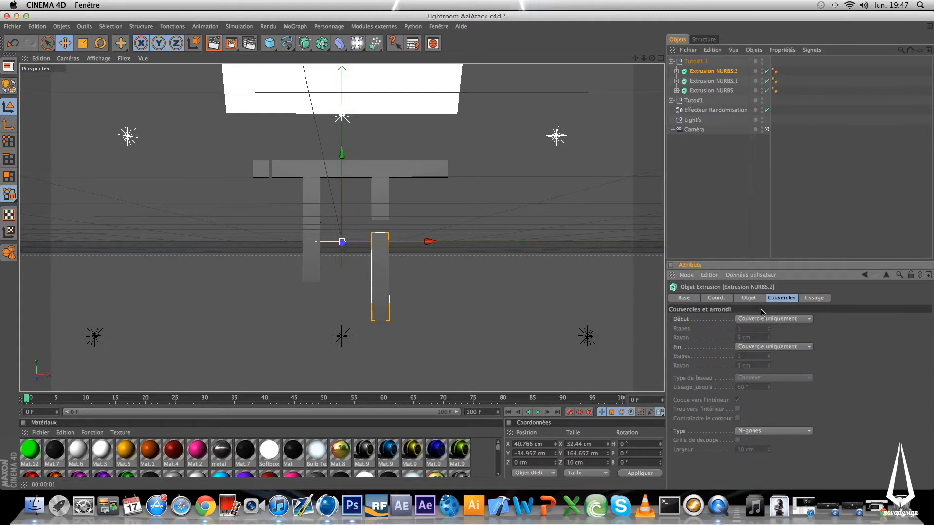
pyautogui.scroll(2, 466, 235)
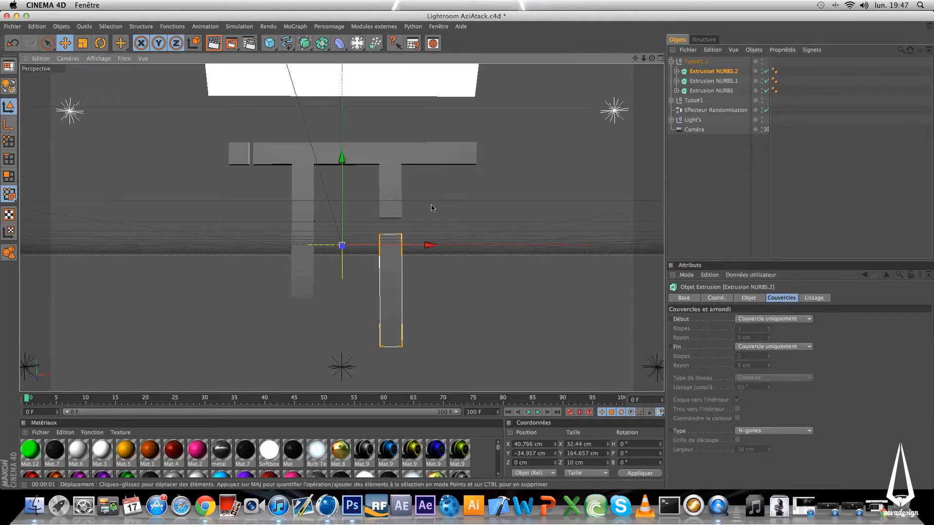
pyautogui.click(760, 320)
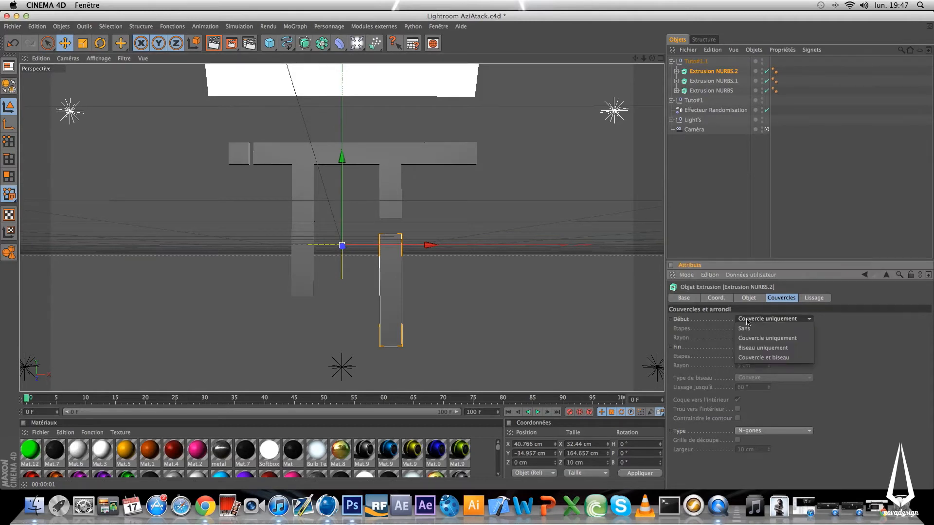
pyautogui.click(754, 348)
pyautogui.click(755, 349)
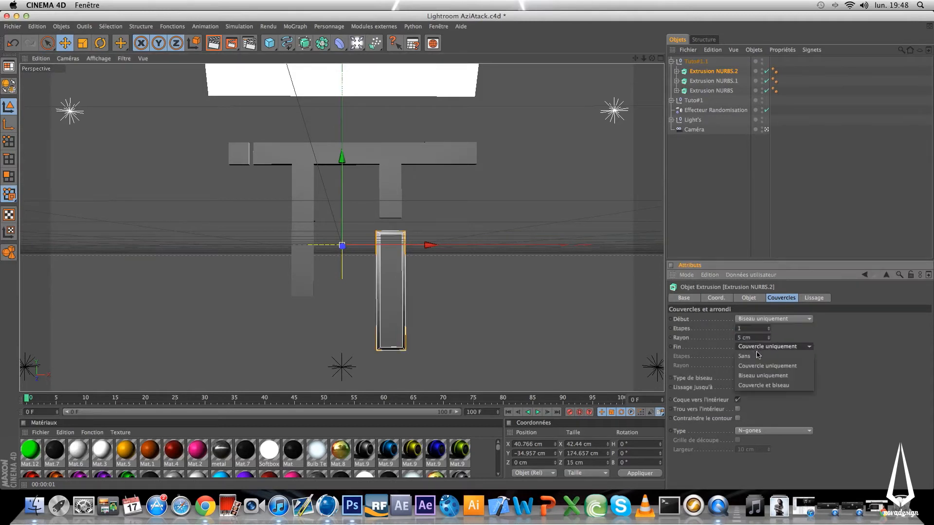
pyautogui.click(763, 381)
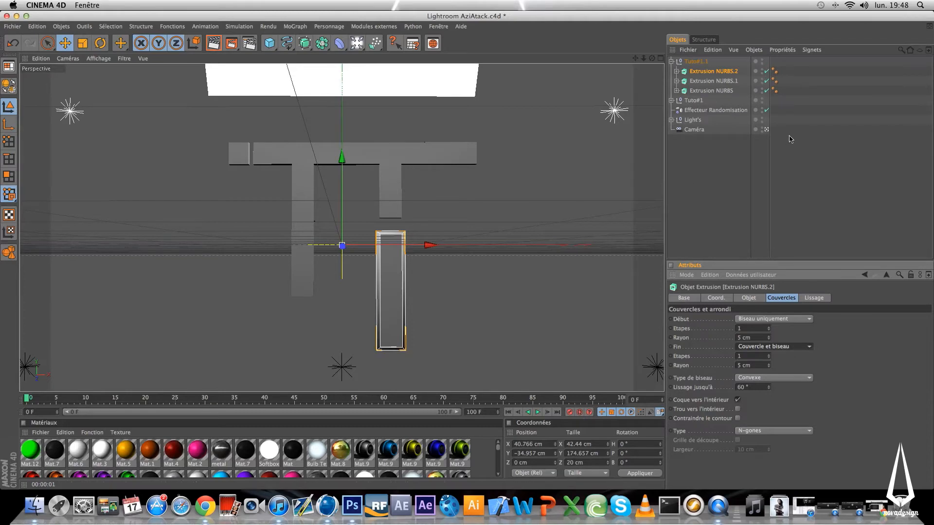
# Leave the camera view and render a close-up of the bevelled lower bar from an angle
pyautogui.click(766, 130)
pyautogui.scroll(6, 358, 194)
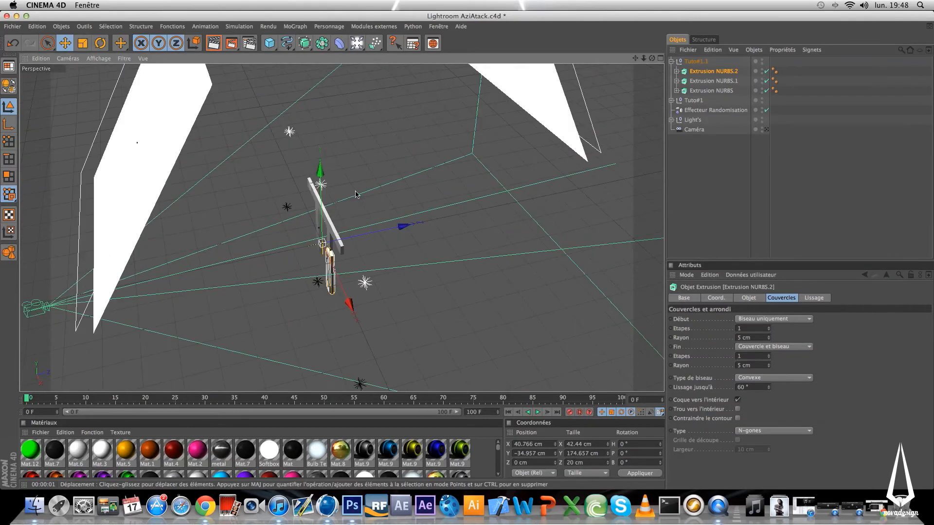
pyautogui.keyDown('alt'); pyautogui.moveTo(467, 269); pyautogui.dragTo(533, 231); pyautogui.keyUp('alt')
pyautogui.scroll(3, 477, 271)
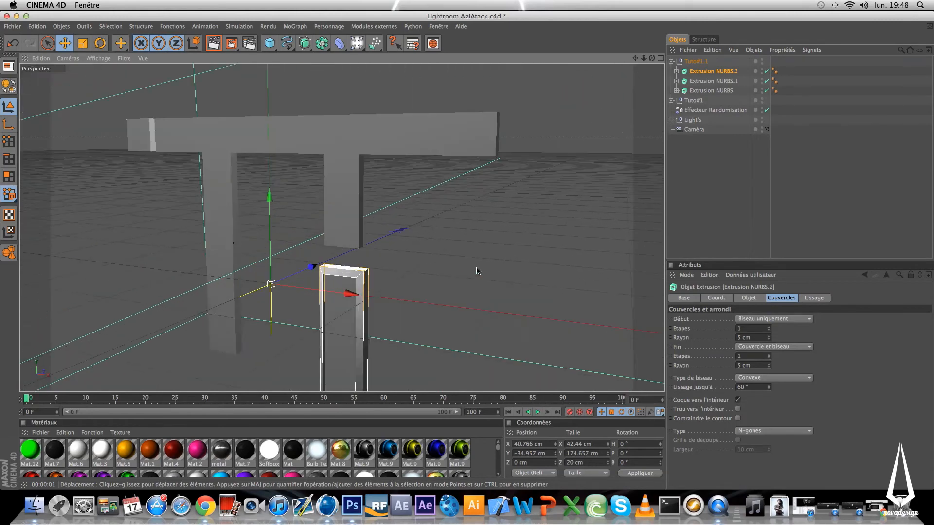
pyautogui.hotkey('ctrl', 'r')
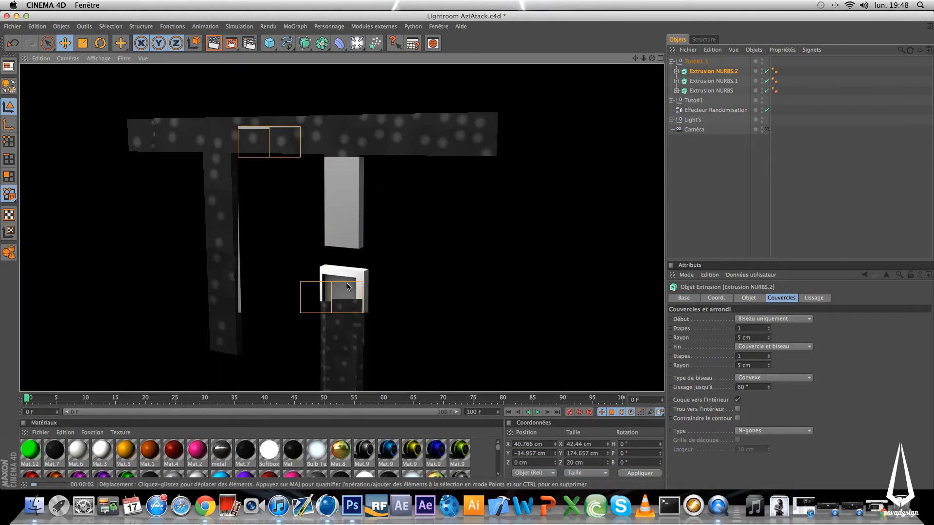
pyautogui.click(701, 146)
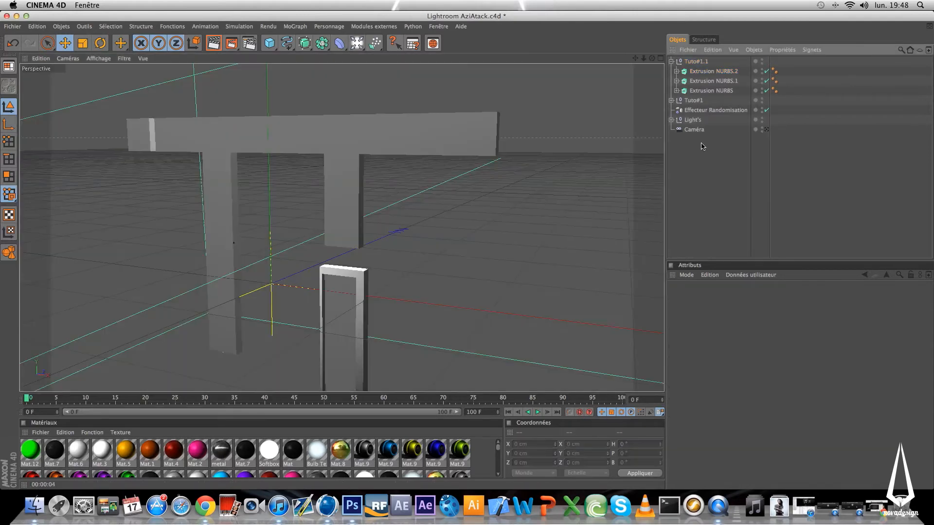
# Set both the start and end bevel radius of Extrusion NURBS.2 in Tuto#1.1 to 2 cm
pyautogui.click(721, 71)
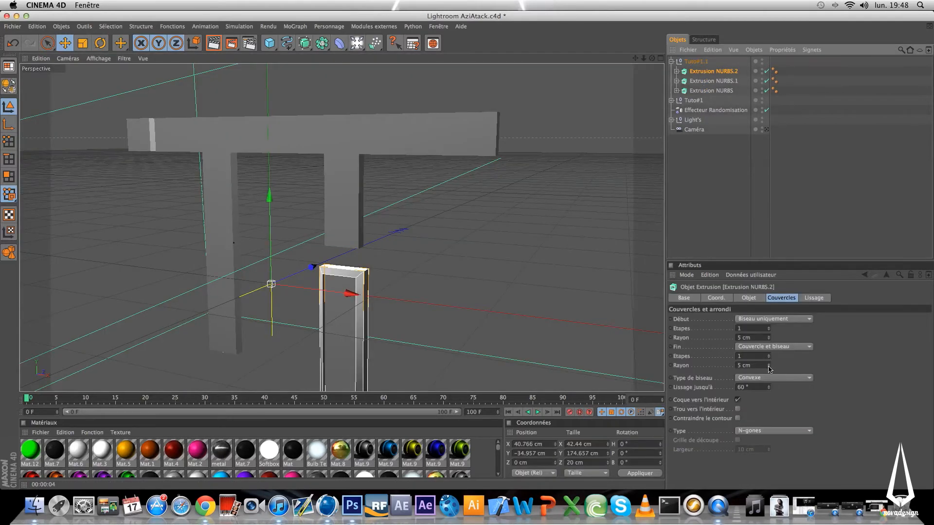
pyautogui.click(739, 337)
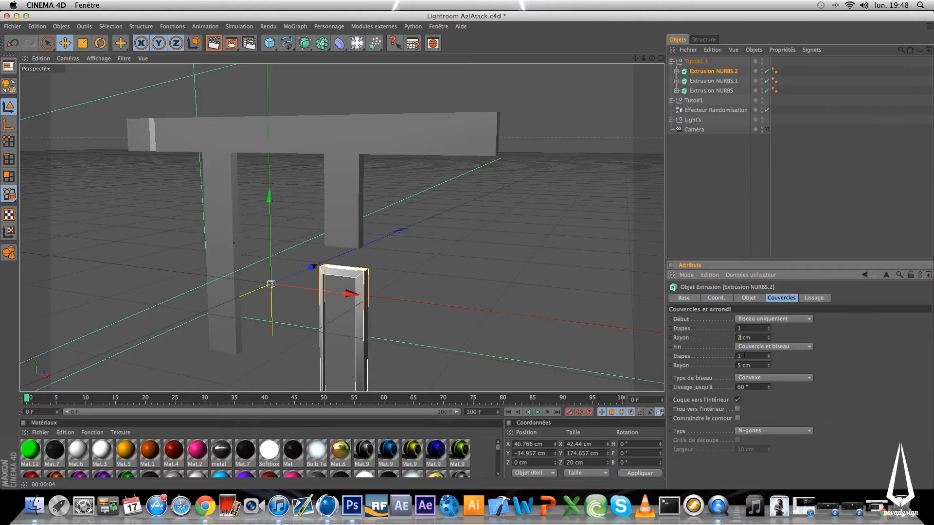
pyautogui.write('2')
pyautogui.press('Return')
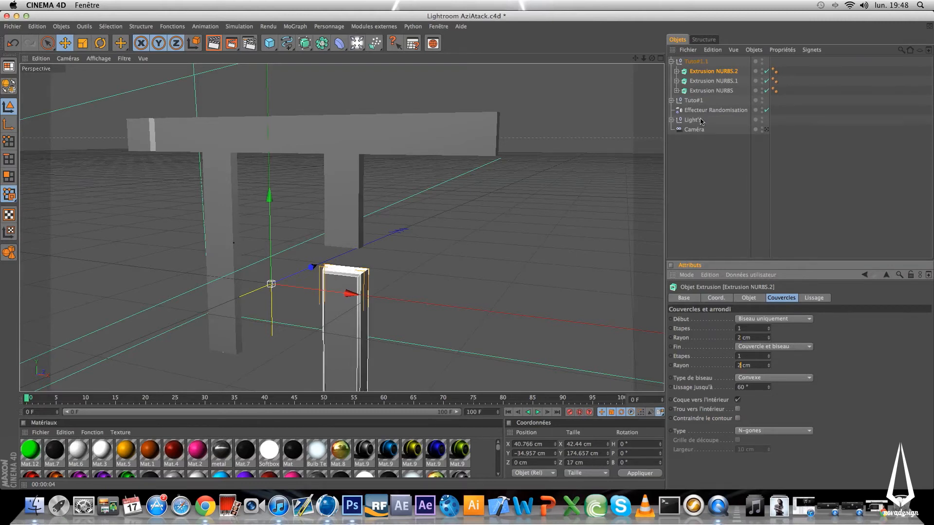
pyautogui.click(699, 194)
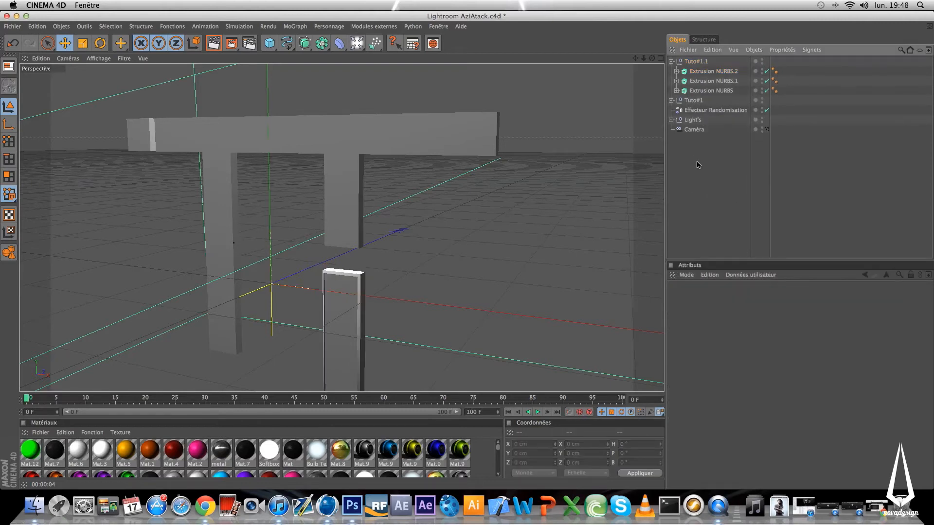
# Give Extrusion NURBS.1 in Tuto#1.1 a Biseau uniquement start and a Couvercle et biseau end, both with a 2 cm radius
pyautogui.click(701, 82)
pyautogui.click(757, 346)
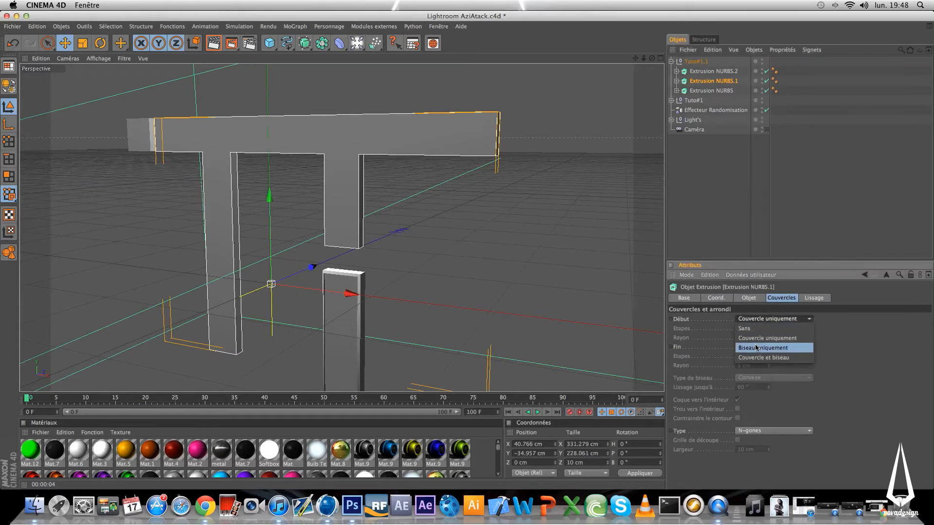
pyautogui.click(757, 350)
pyautogui.click(756, 346)
pyautogui.click(748, 385)
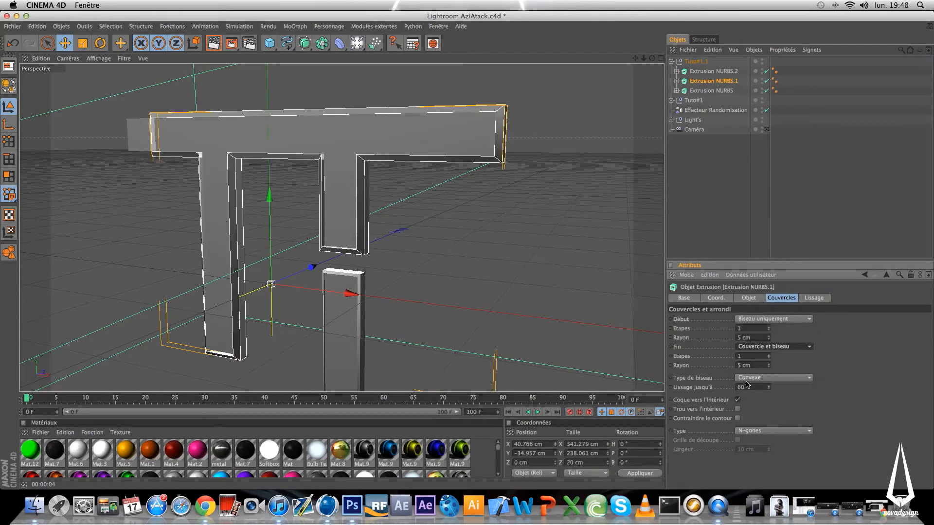
pyautogui.click(739, 365)
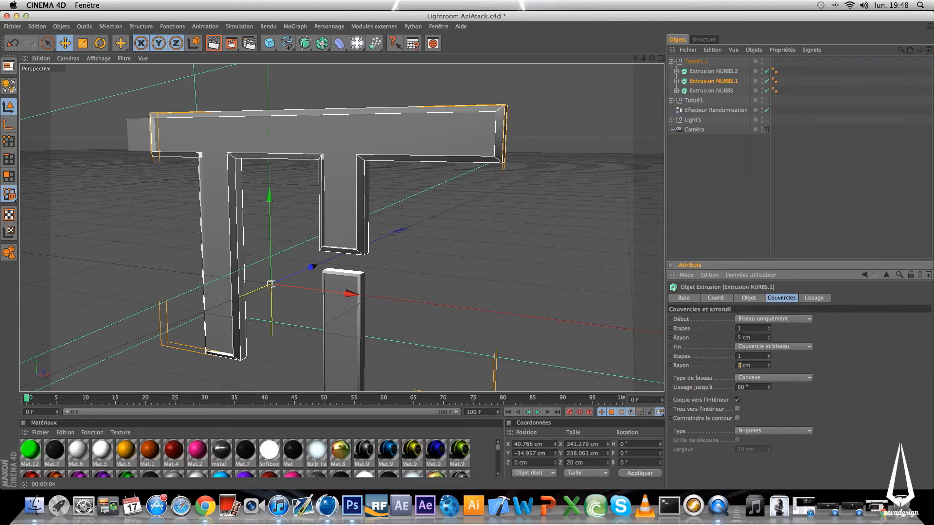
pyautogui.write('2')
pyautogui.press('Return')
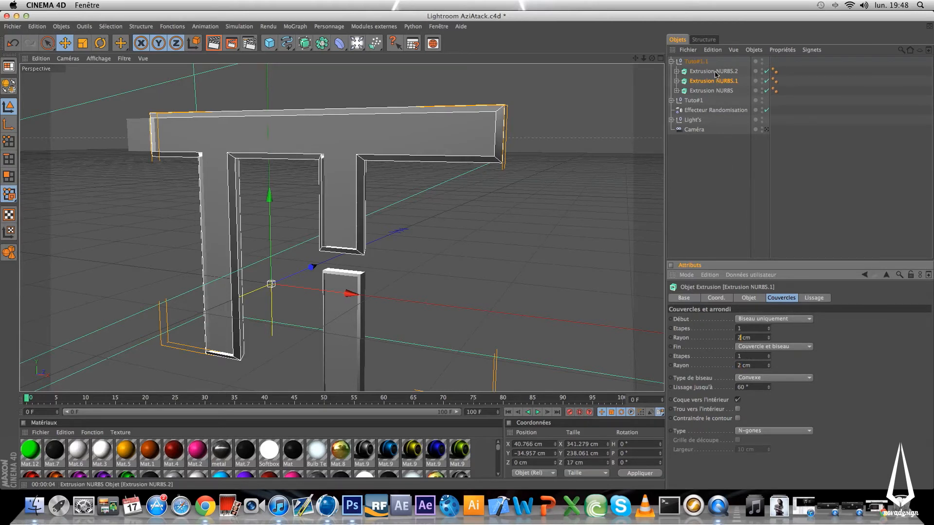
# Give Extrusion NURBS in Tuto#1.1 a Biseau uniquement start and Couvercle et biseau end with 2 cm radii, and collapse the group
pyautogui.click(713, 91)
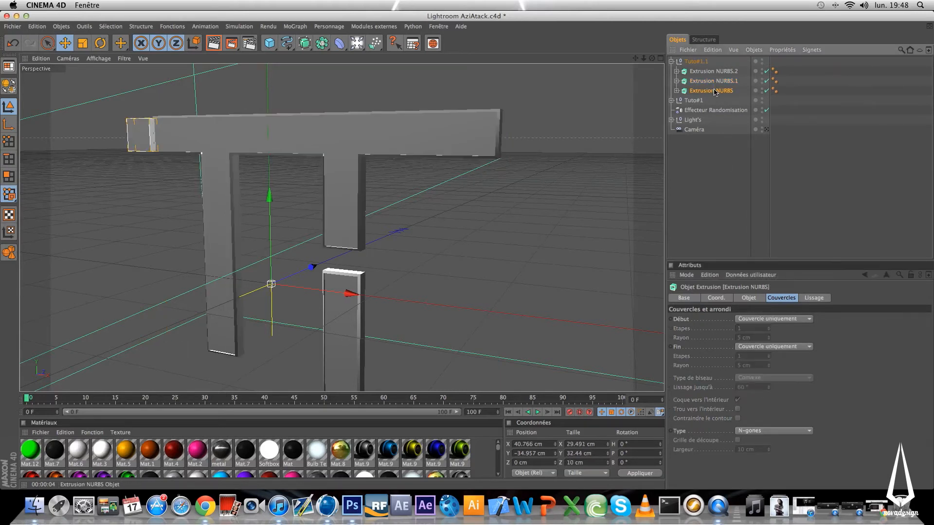
pyautogui.click(793, 319)
pyautogui.click(778, 348)
pyautogui.click(781, 346)
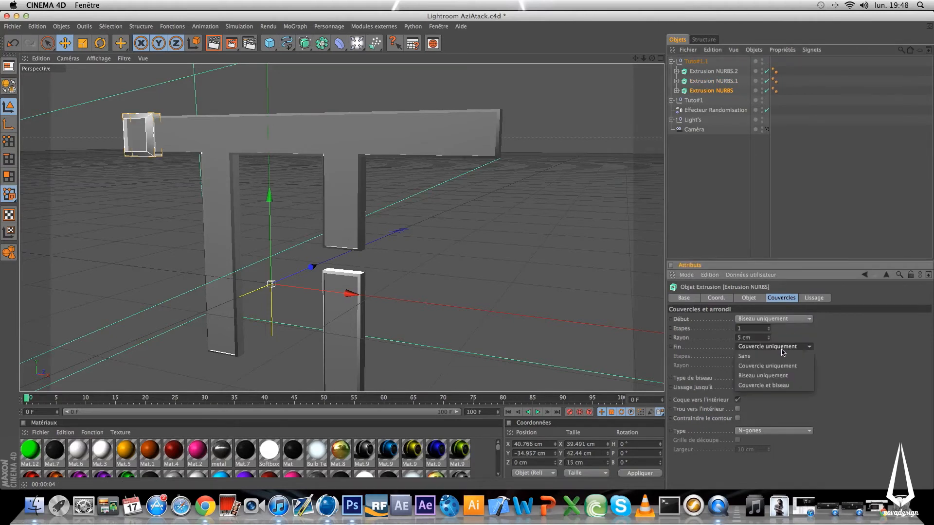
pyautogui.click(779, 386)
pyautogui.doubleClick(740, 337)
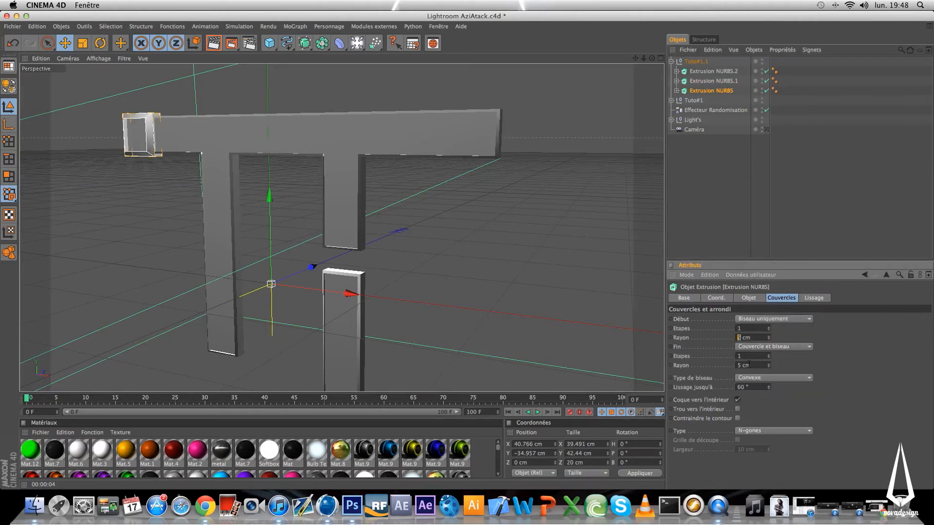
pyautogui.write('2')
pyautogui.press('Return')
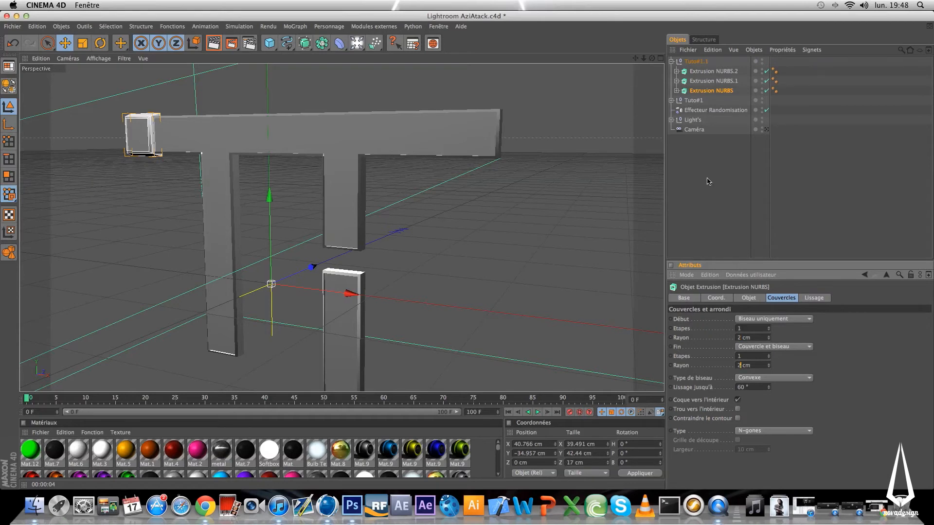
pyautogui.click(709, 181)
pyautogui.click(671, 62)
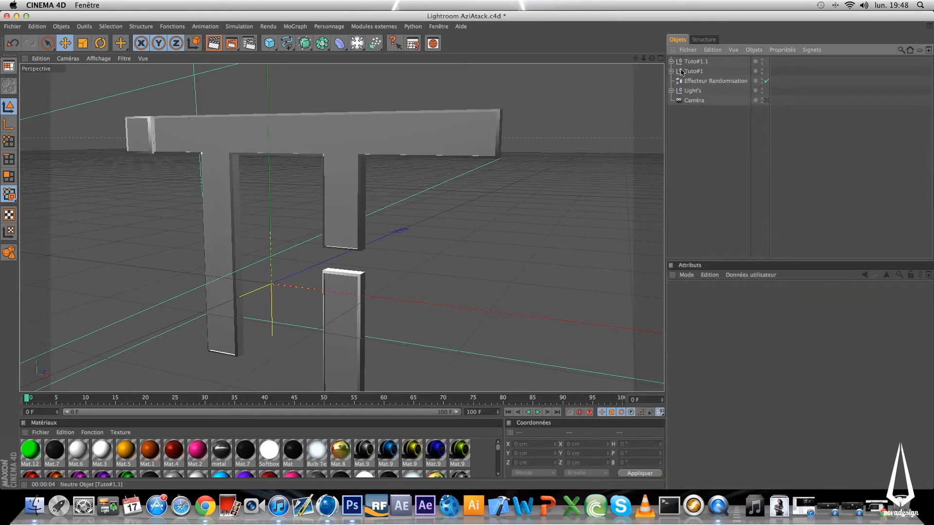
# Return to the scene camera and apply the Faze Drag material to Tuto#1.1 and the black Mat.9 material to Tuto#1
pyautogui.click(765, 100)
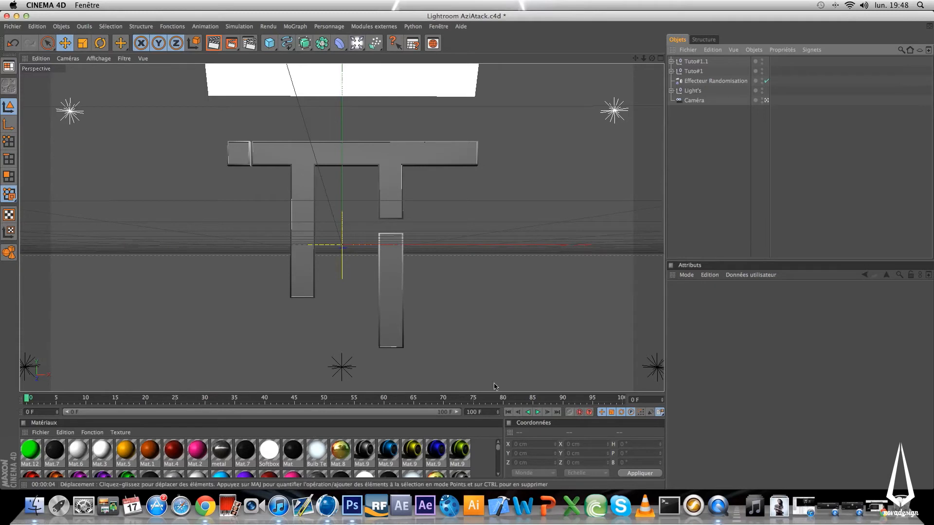
pyautogui.click(696, 62)
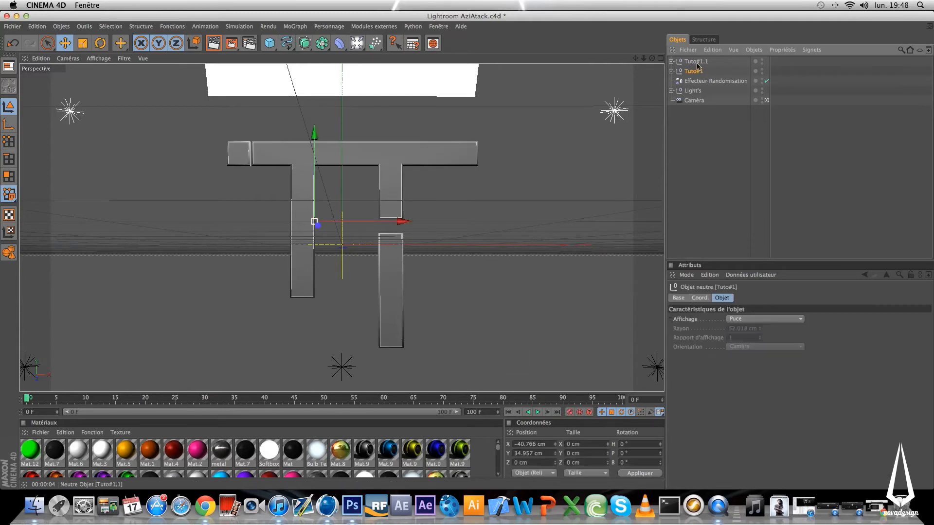
pyautogui.moveTo(498, 447); pyautogui.dragTo(497, 466)
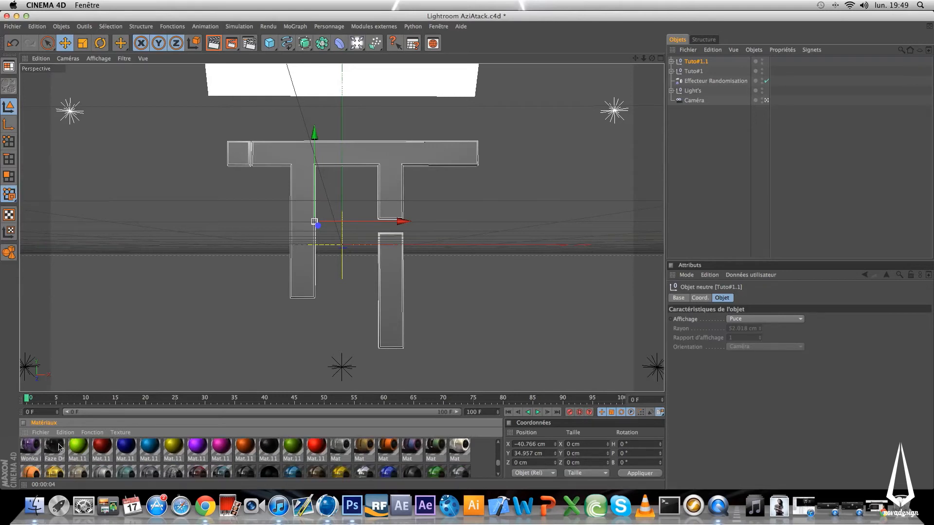
pyautogui.moveTo(59, 447); pyautogui.dragTo(707, 64)
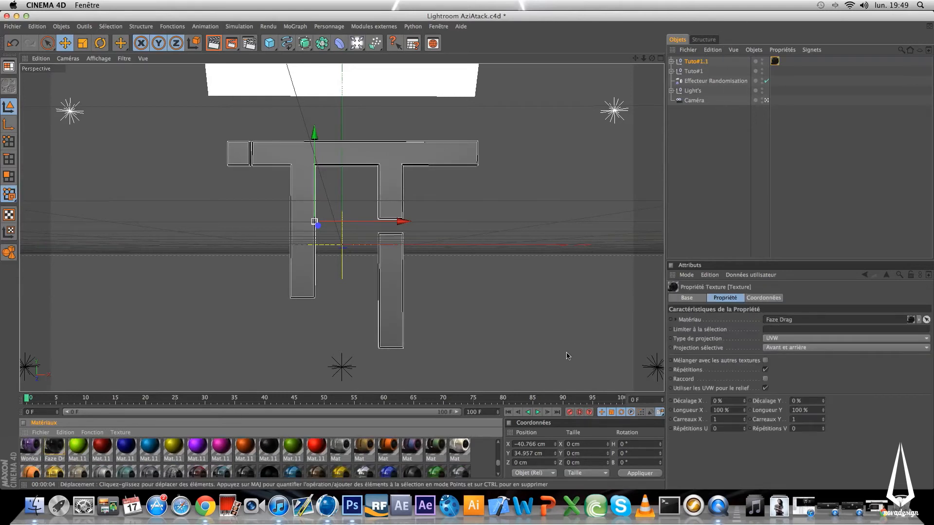
pyautogui.moveTo(499, 464); pyautogui.dragTo(499, 445)
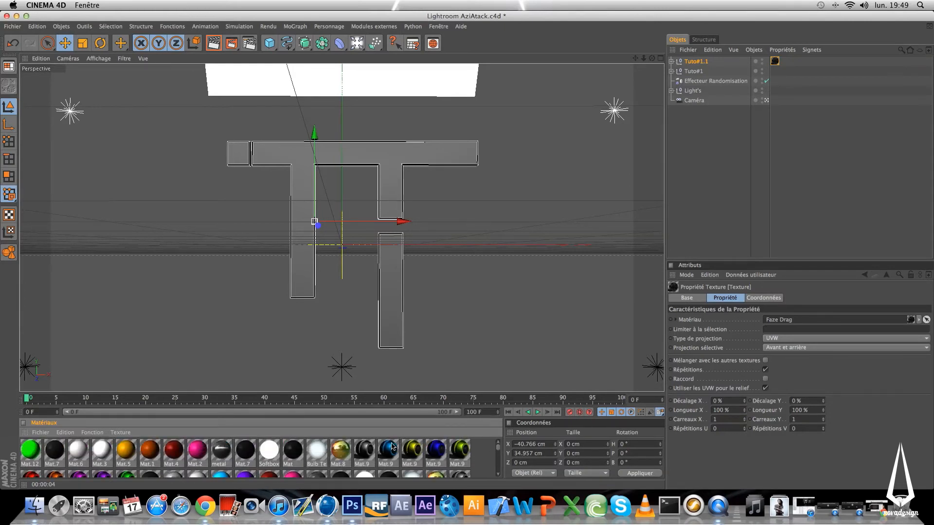
pyautogui.moveTo(373, 447); pyautogui.dragTo(698, 73)
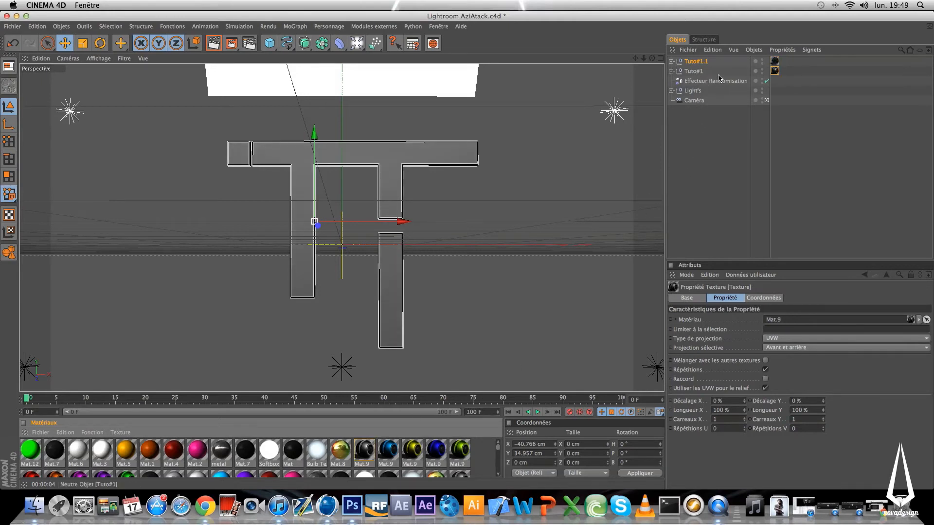
# Raise the Tuto#1.1 and Tuto#1 groups together to a Y position of about 195 cm and reframe the camera on the logo
pyautogui.keyDown('shift'); pyautogui.click(696, 74); pyautogui.keyUp('shift')
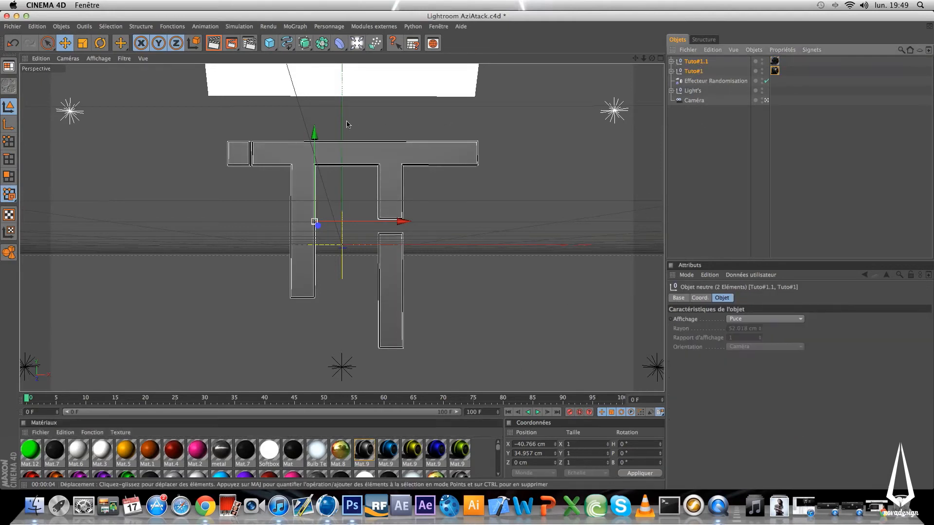
pyautogui.moveTo(314, 135); pyautogui.dragTo(314, 28)
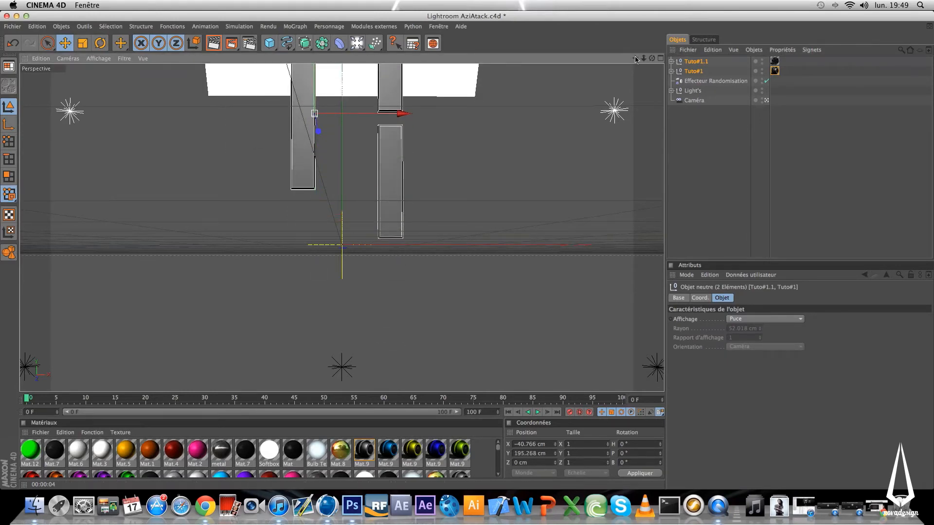
pyautogui.moveTo(635, 58); pyautogui.dragTo(639, 152)
# Render the camera view to check the materials on the logo, accepting the texture error, and deselect both groups
pyautogui.click(213, 43)
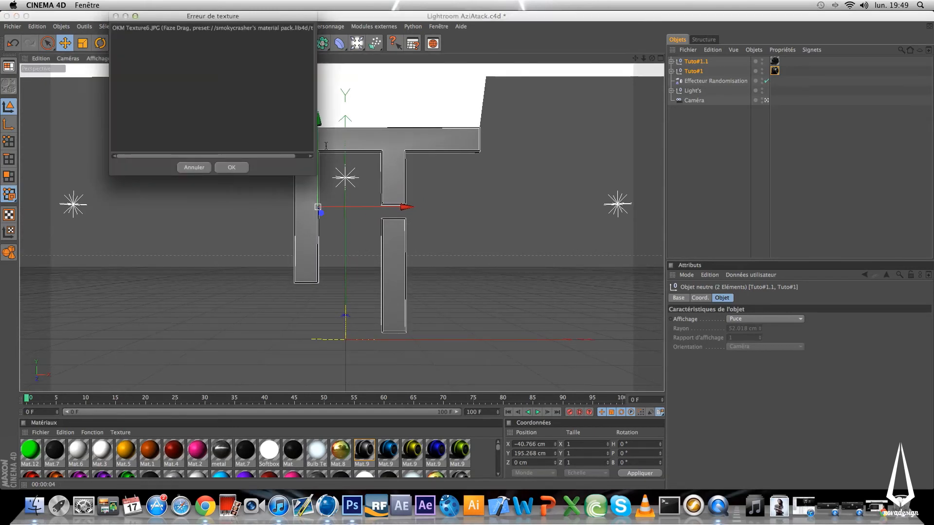
pyautogui.click(242, 167)
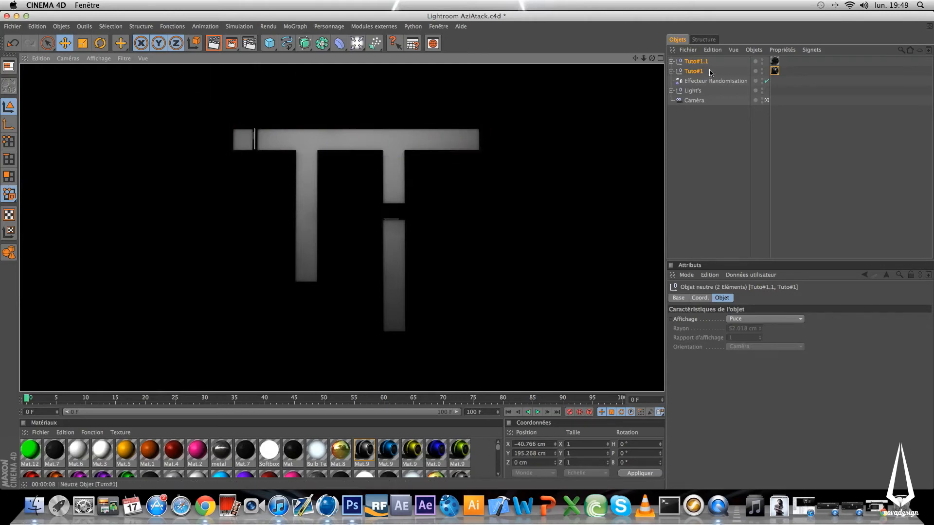
pyautogui.click(704, 192)
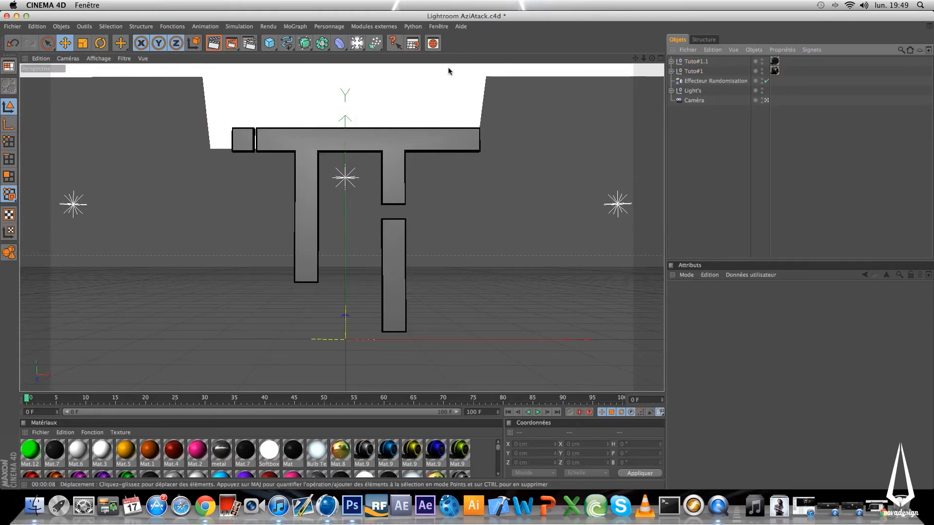
# Duplicate the Tuto#1 group as a copy named Tuto#1.2 and hide the original in the viewport and render
pyautogui.click(671, 72)
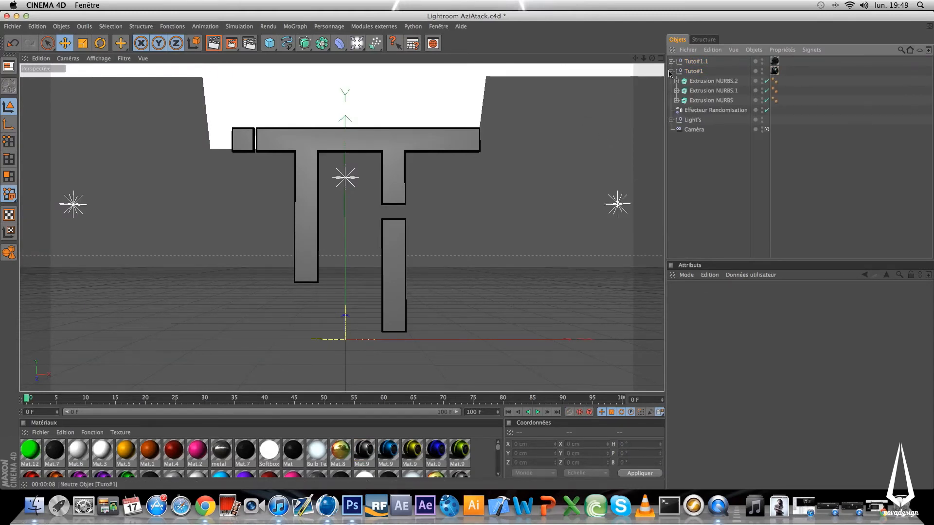
pyautogui.click(672, 71)
pyautogui.click(680, 72)
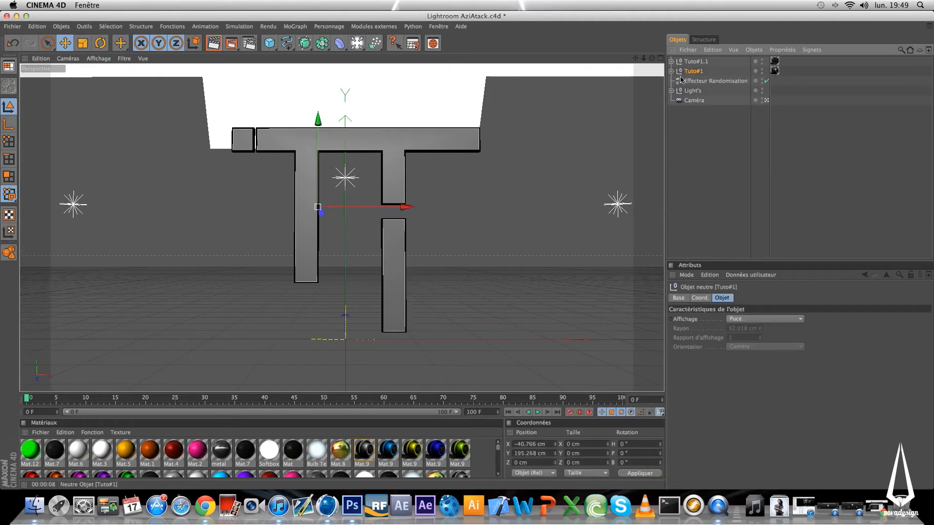
pyautogui.press('super+d')
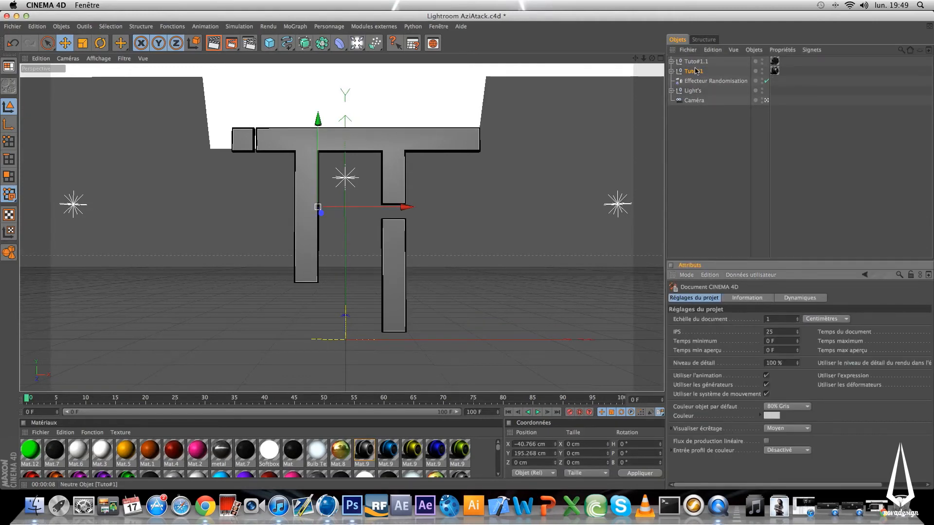
pyautogui.click(693, 71)
pyautogui.press('super+c')
pyautogui.press('super+v')
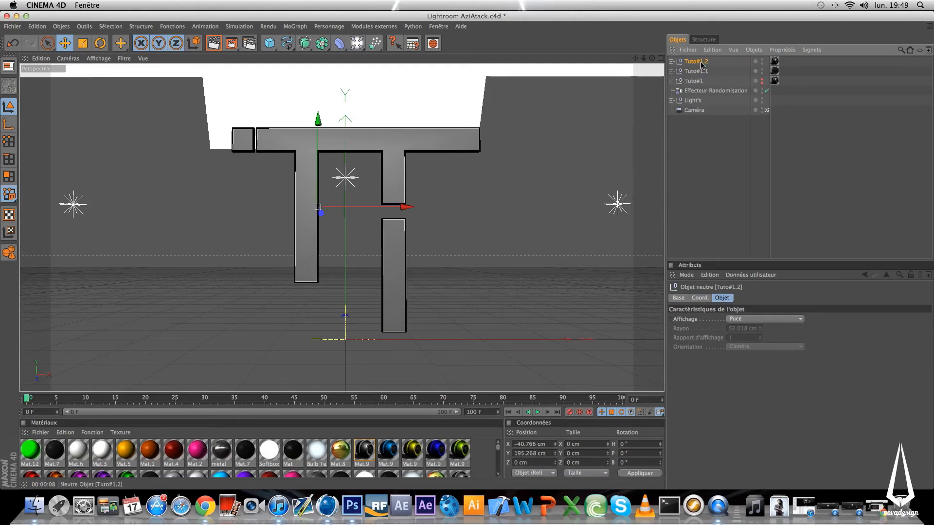
# Break Extrusion NURBS.2 in the Tuto#1.2 group into 4 random pieces with the Thrausi plugin
pyautogui.click(671, 62)
pyautogui.click(688, 72)
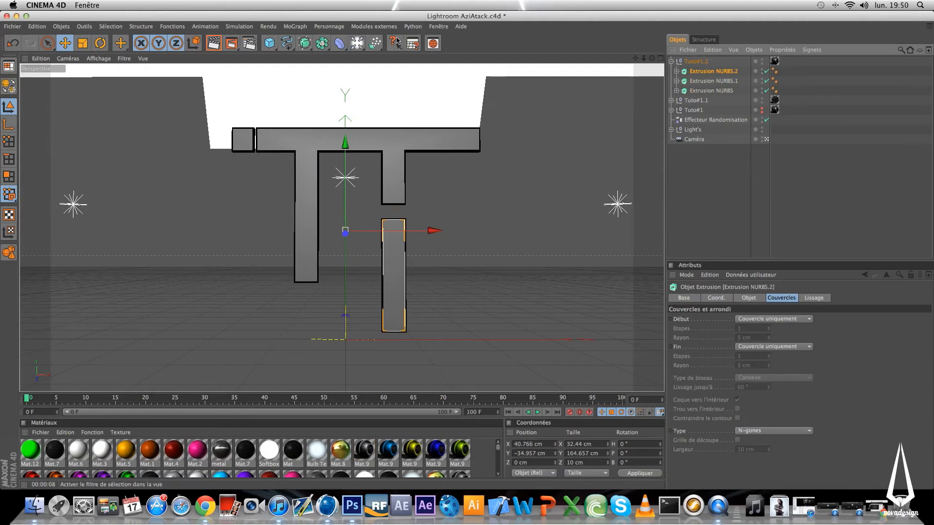
pyautogui.click(380, 28)
pyautogui.moveTo(392, 72)
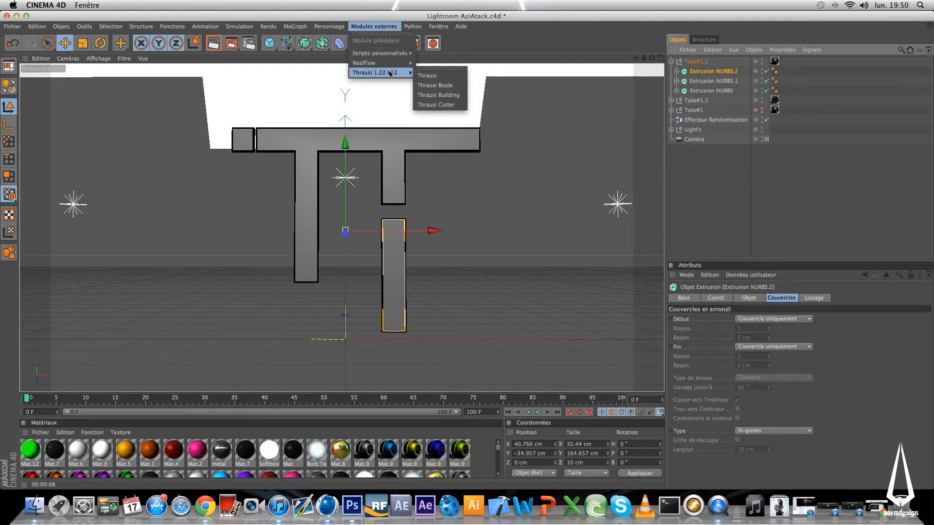
pyautogui.click(423, 76)
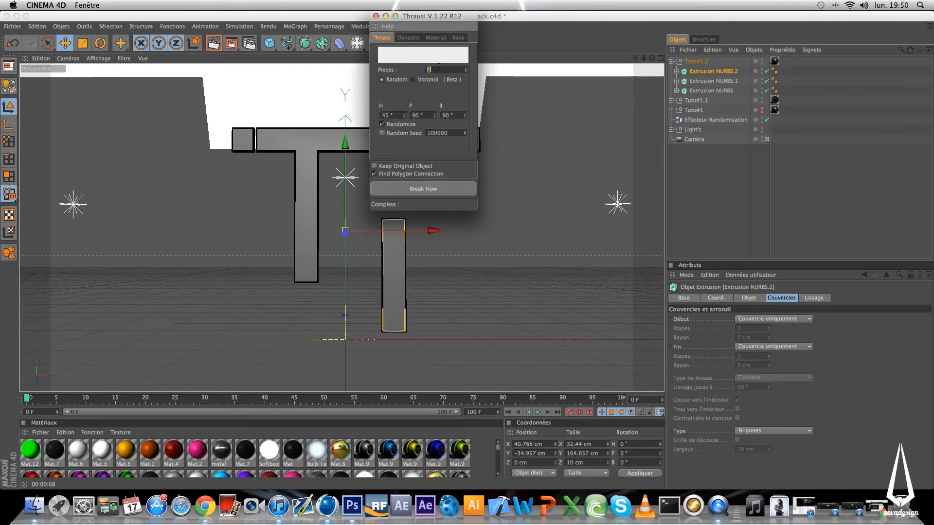
pyautogui.write('5')
pyautogui.press('BackSpace')
pyautogui.click(444, 188)
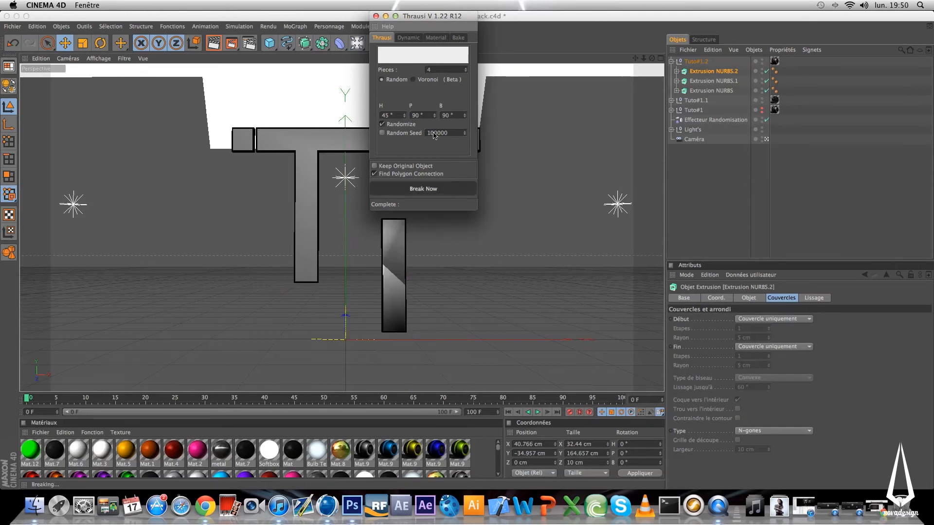
# Break Extrusion NURBS.1 and Extrusion NURBS in Tuto#1.2 with the same Thrausi settings, and close the plugin window
pyautogui.click(705, 82)
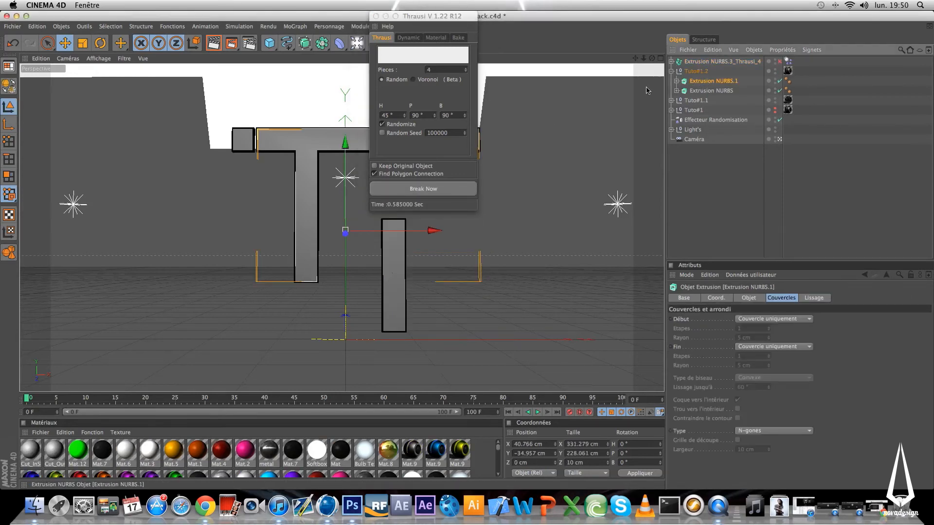
pyautogui.click(459, 191)
pyautogui.click(712, 91)
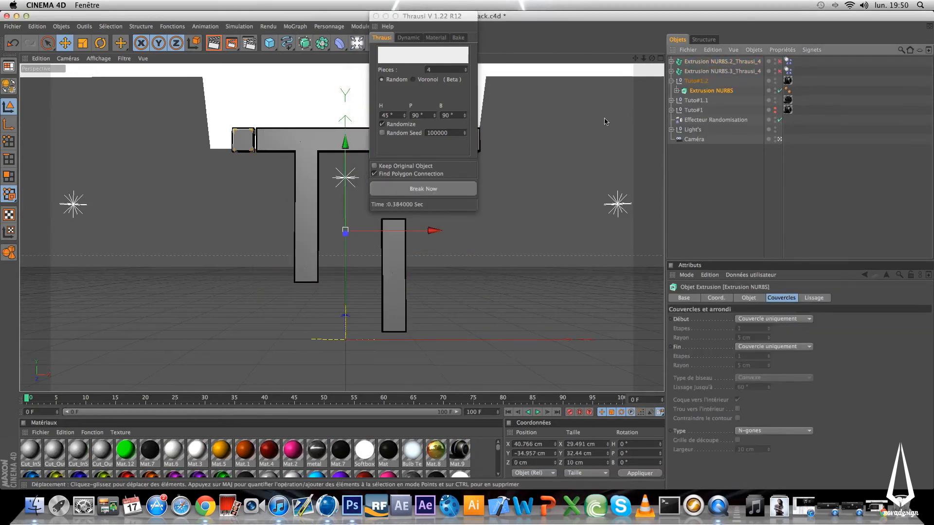
pyautogui.click(421, 189)
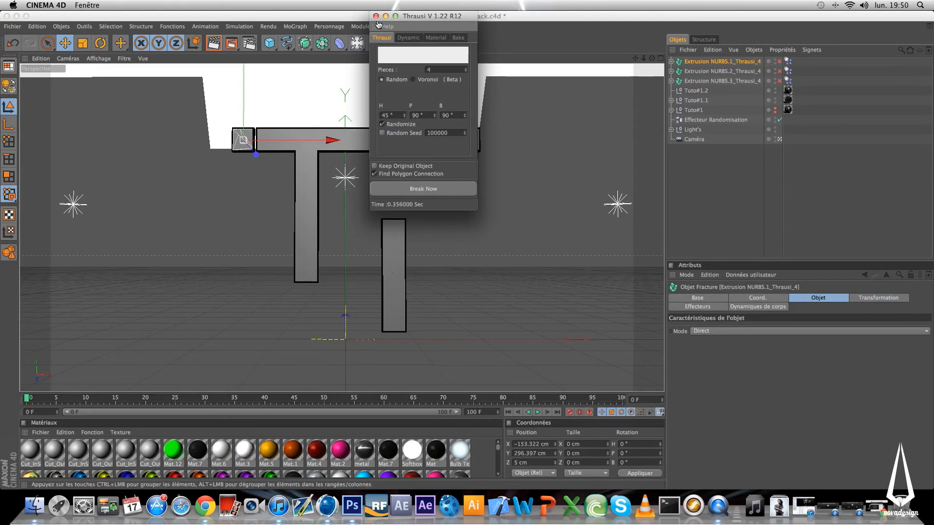
pyautogui.click(375, 16)
# Leave the scene camera and move Pieces 1 of Extrusion NURBS.3_Thrausi_4 to a Z position of about -1.8 cm
pyautogui.click(672, 82)
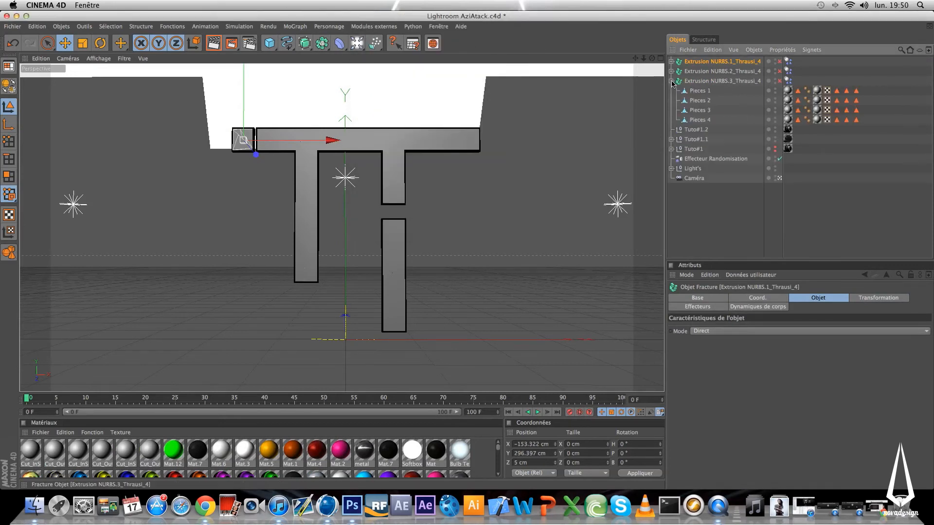
pyautogui.click(700, 92)
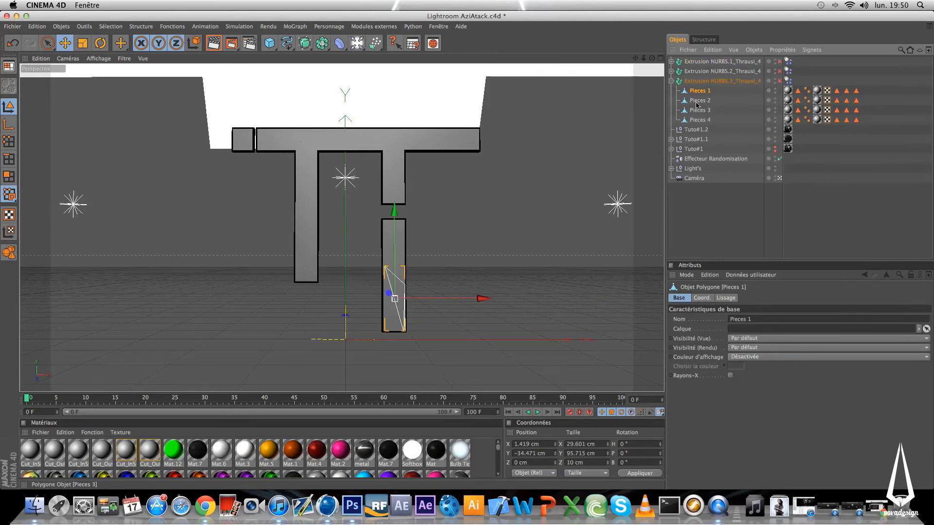
pyautogui.click(780, 179)
pyautogui.scroll(2, 410, 197)
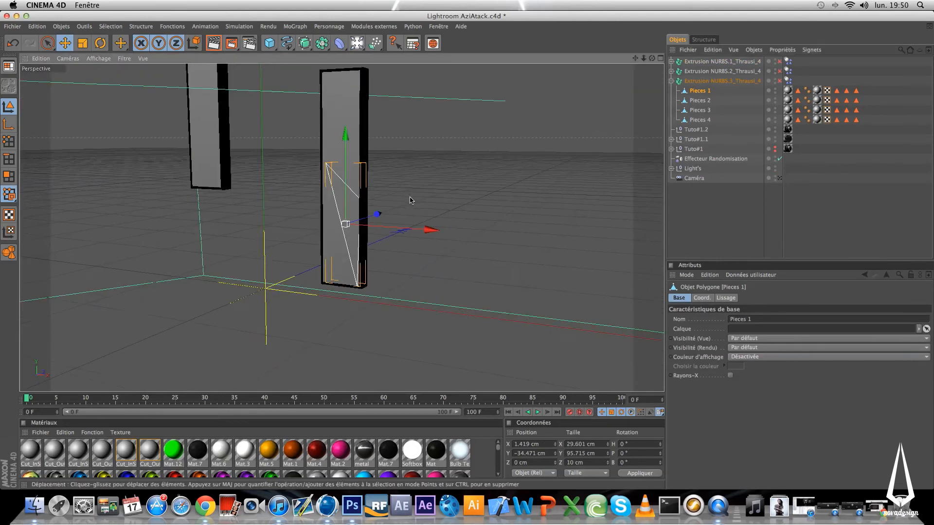
pyautogui.keyDown('alt'); pyautogui.moveTo(426, 168); pyautogui.dragTo(437, 159); pyautogui.keyUp('alt')
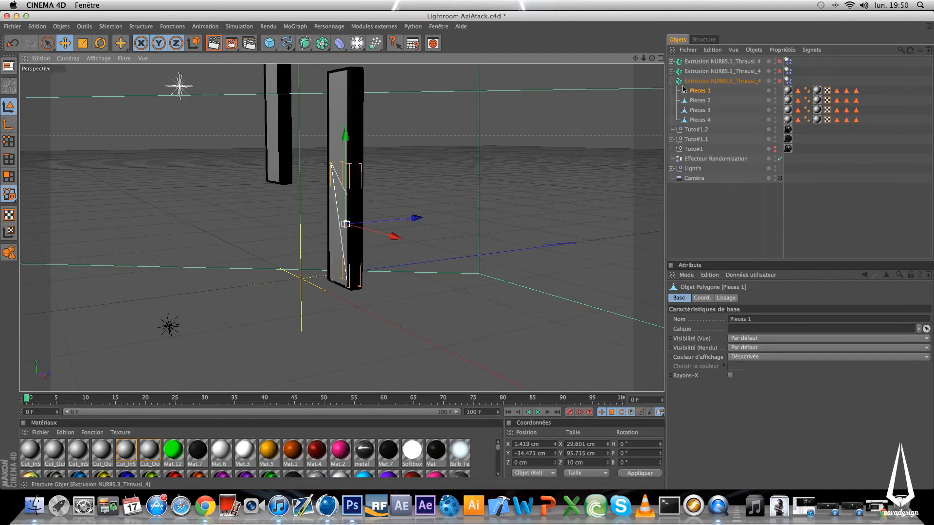
pyautogui.press('e')
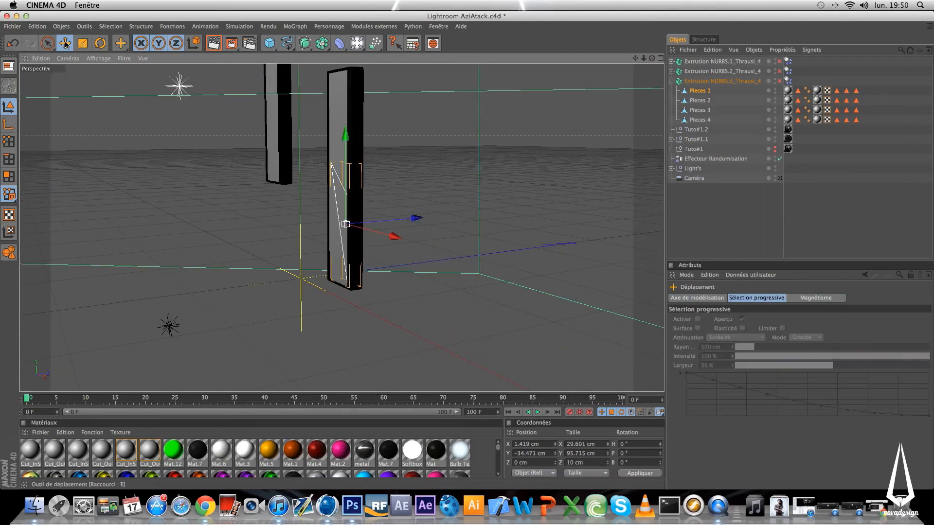
pyautogui.moveTo(415, 217); pyautogui.dragTo(414, 217)
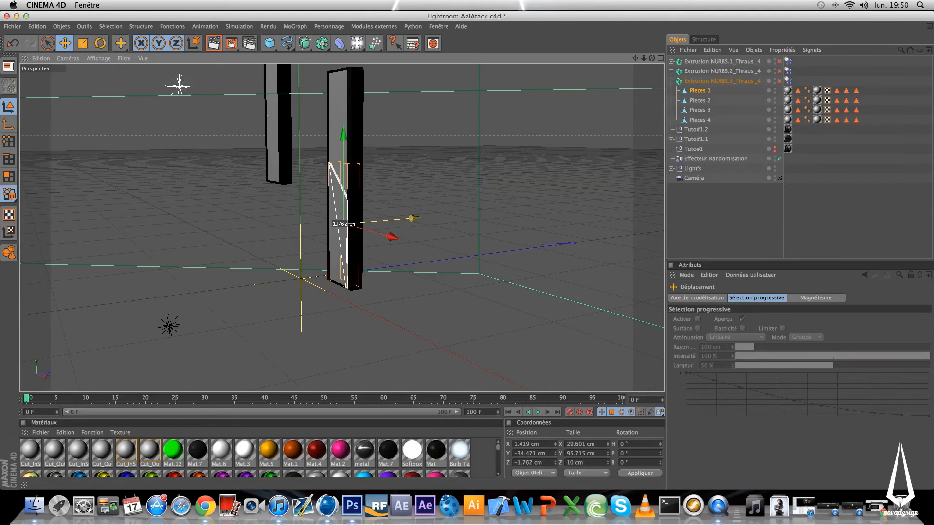
# Offset Pieces 2 of the lower bar along Z, move its Pieces 4 to about Z -1.5 cm, and collapse the fracture object
pyautogui.click(697, 101)
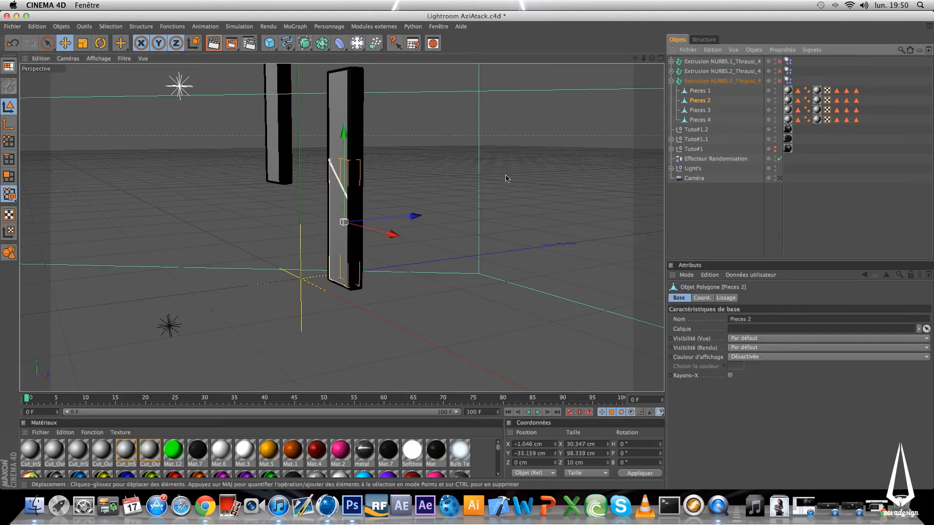
pyautogui.moveTo(407, 213); pyautogui.dragTo(417, 212)
pyautogui.click(700, 120)
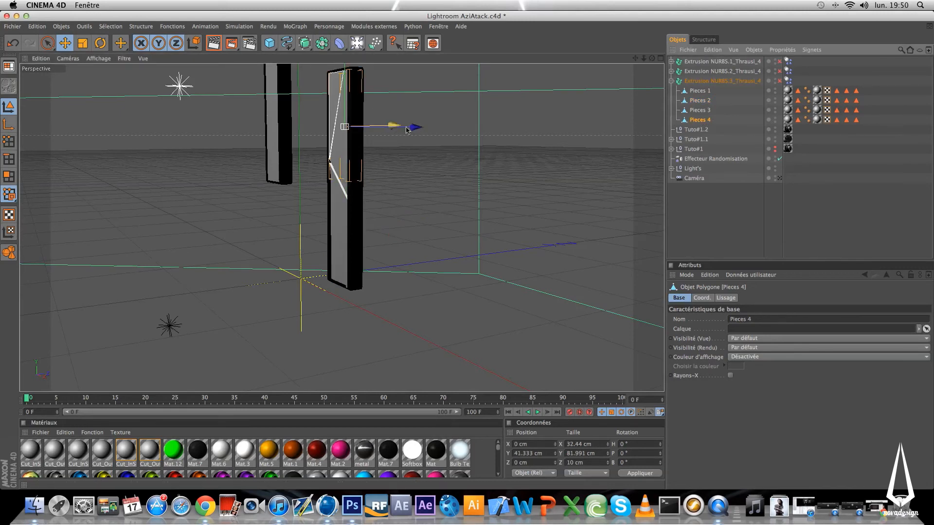
pyautogui.moveTo(413, 128)
pyautogui.mouseDown()
pyautogui.moveTo(399, 126)
pyautogui.moveTo(426, 133)
pyautogui.mouseUp()
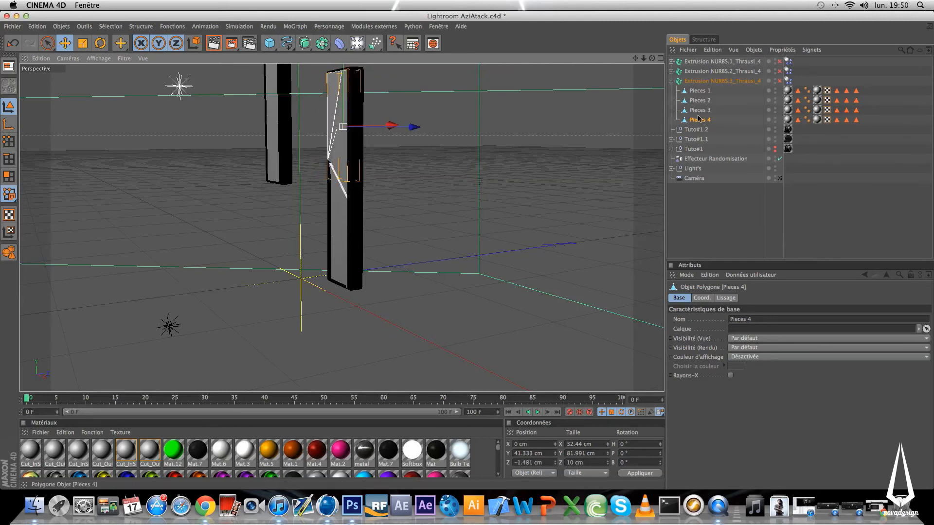
pyautogui.click(670, 82)
# In Extrusion NURBS.2_Thrausi_4, offset Pieces 3 to about Z -2.2 cm, Pieces 4 to 1.4 cm and Pieces 1 to -1.7 cm
pyautogui.moveTo(635, 59); pyautogui.dragTo(664, 253)
pyautogui.click(724, 73)
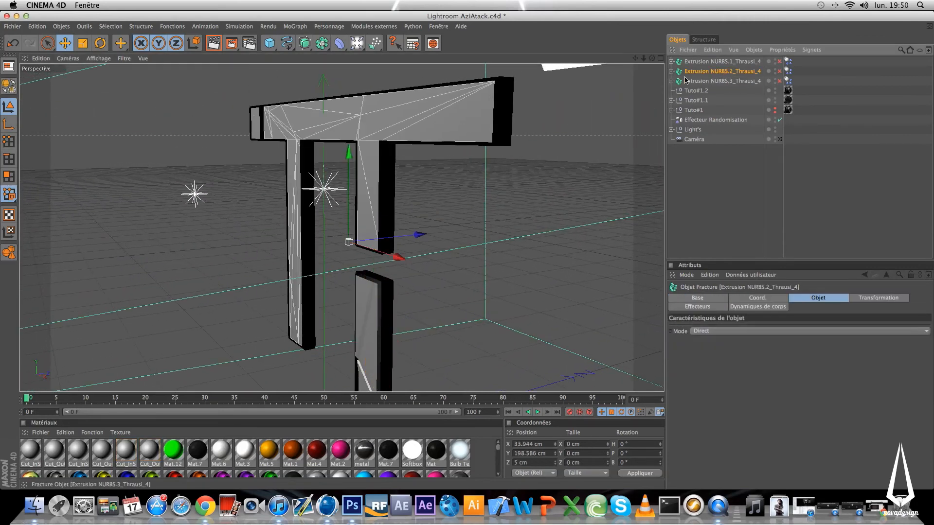
pyautogui.click(670, 76)
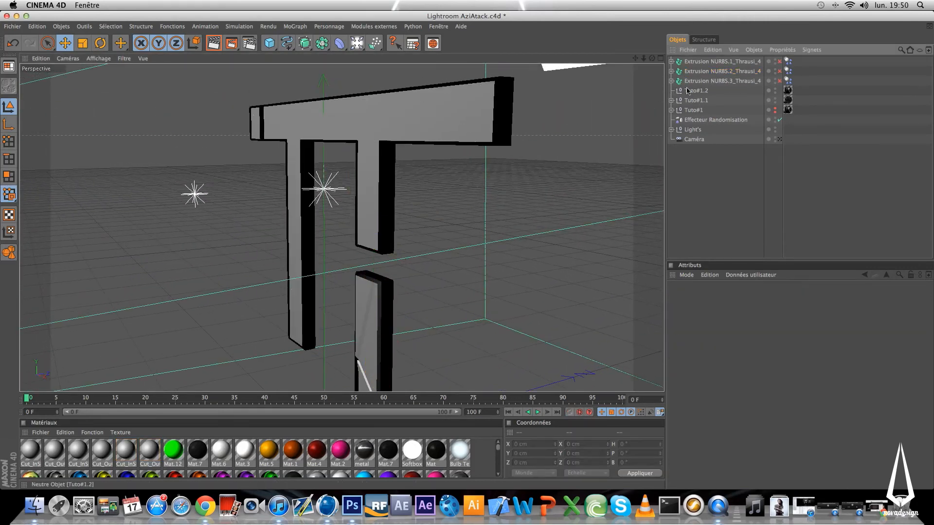
pyautogui.click(671, 71)
pyautogui.click(699, 101)
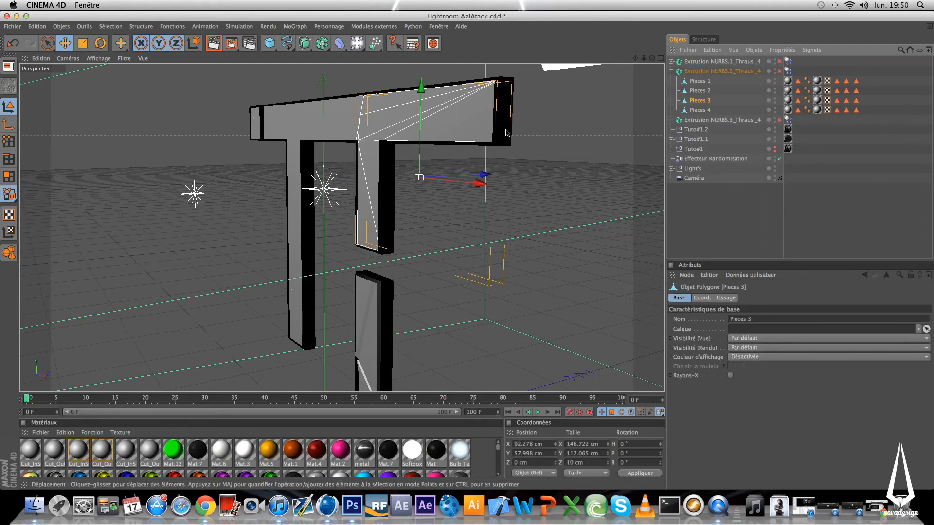
pyautogui.moveTo(490, 174); pyautogui.dragTo(487, 175)
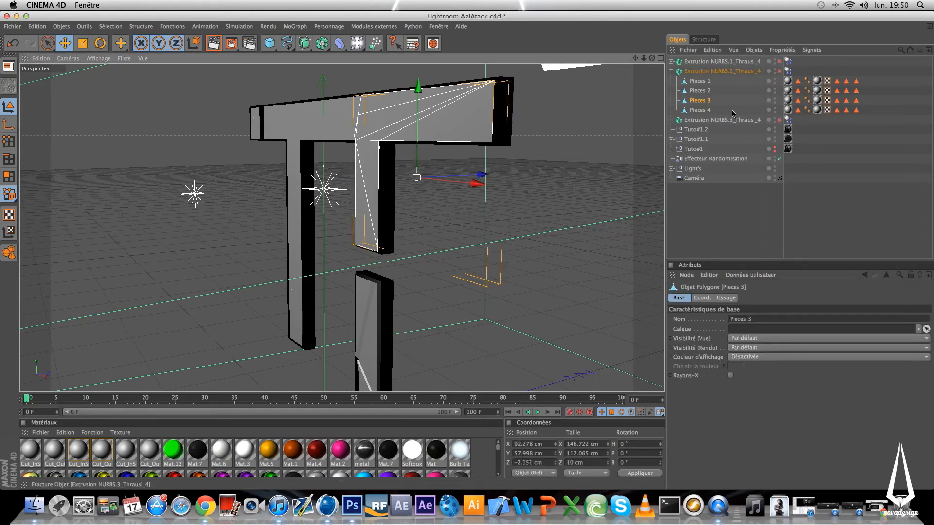
pyautogui.click(705, 110)
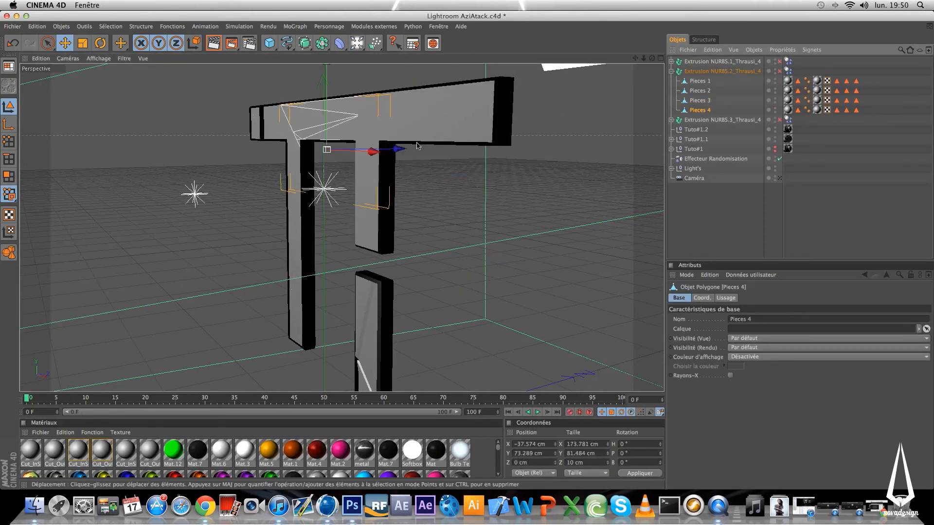
pyautogui.moveTo(417, 146); pyautogui.dragTo(420, 146)
pyautogui.click(706, 82)
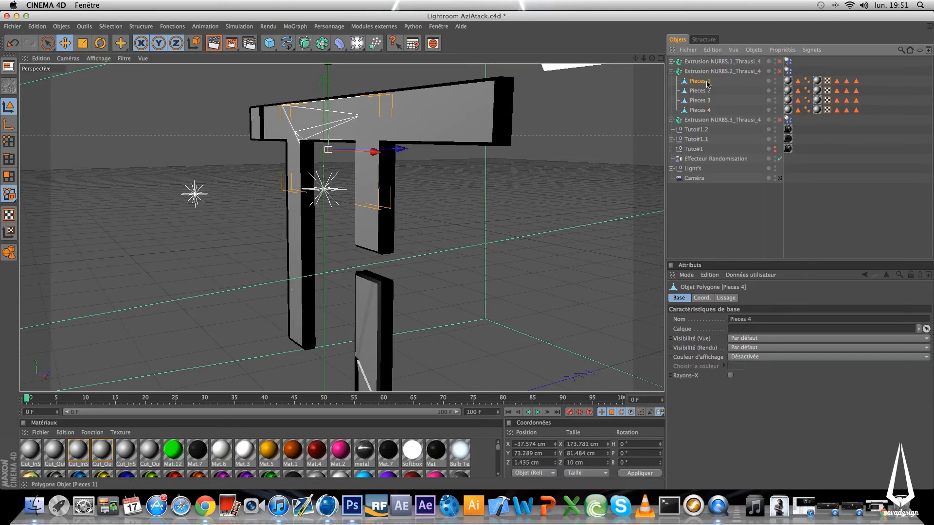
pyautogui.moveTo(362, 218); pyautogui.dragTo(360, 218)
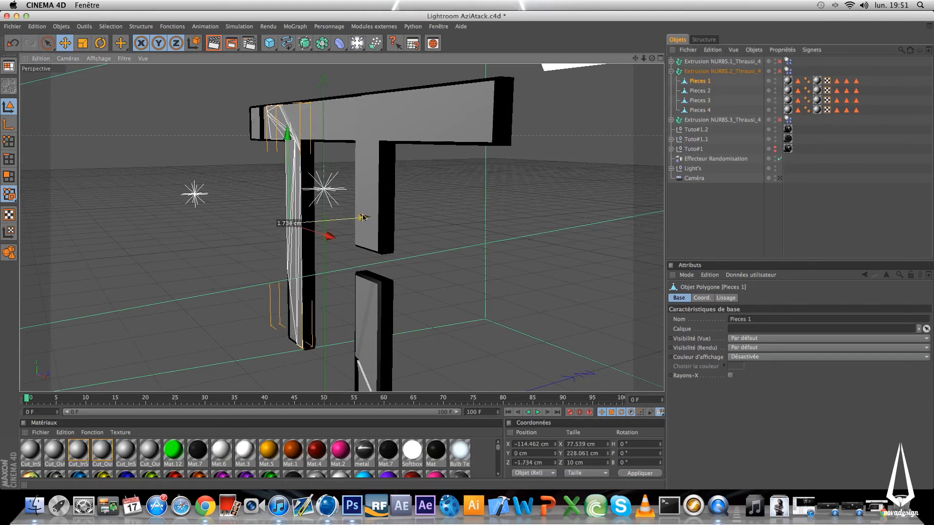
pyautogui.click(671, 71)
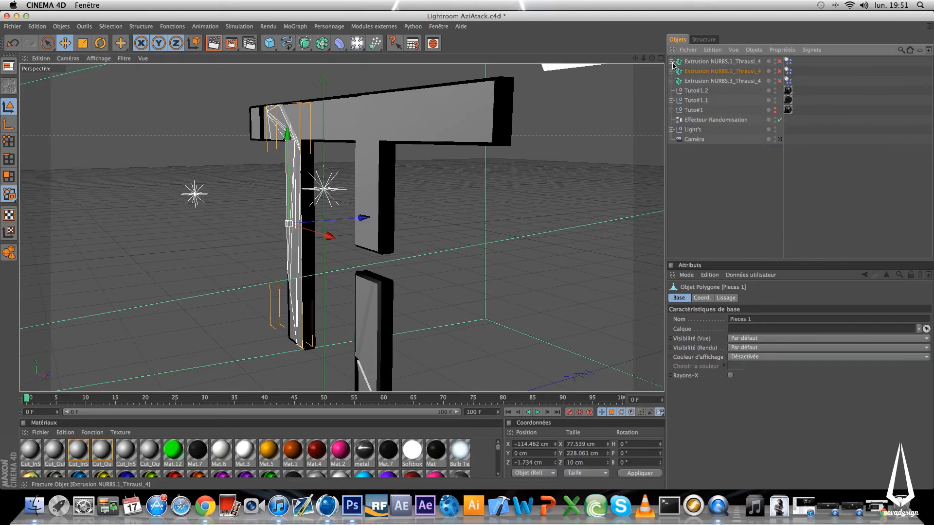
# In Extrusion NURBS.1_Thrausi_4, offset Pieces 2 along Z and Pieces 4 to about Z -0.9 cm, and collapse the object
pyautogui.click(671, 61)
pyautogui.click(699, 80)
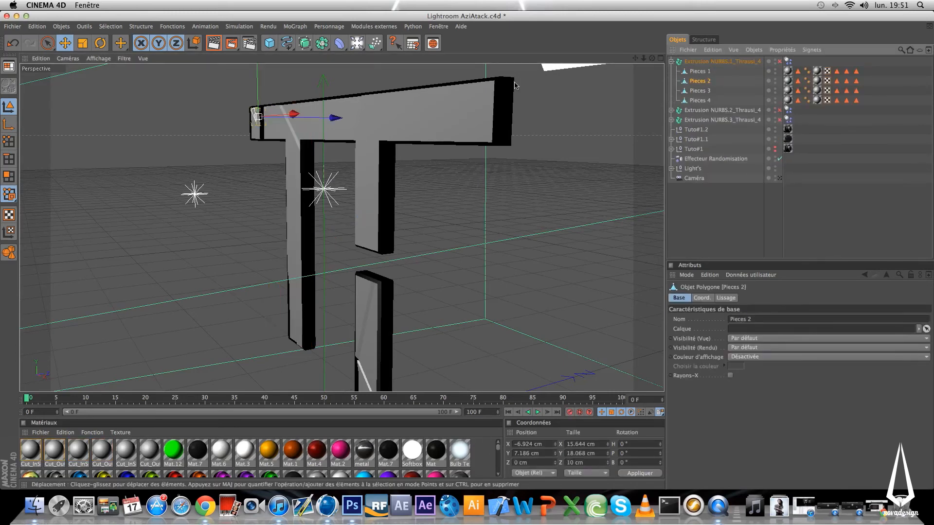
pyautogui.moveTo(322, 120); pyautogui.dragTo(334, 125)
pyautogui.click(697, 100)
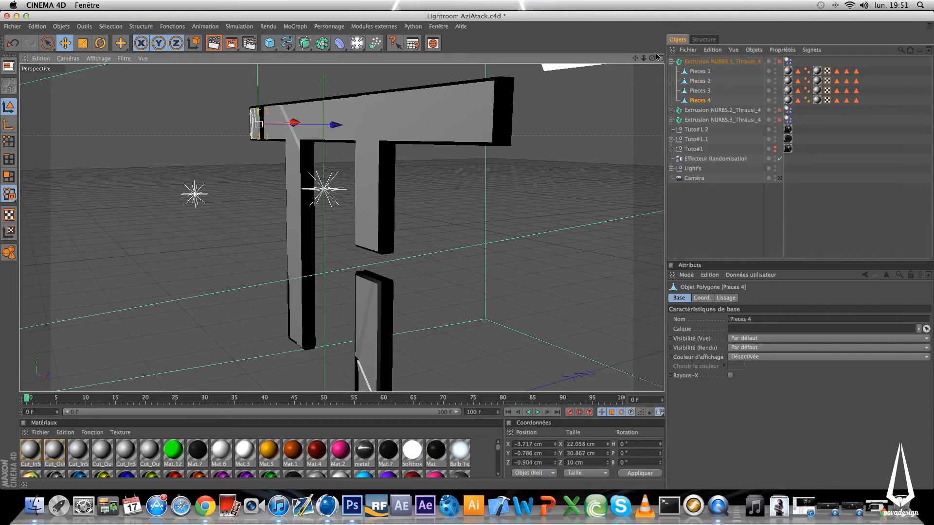
pyautogui.click(671, 61)
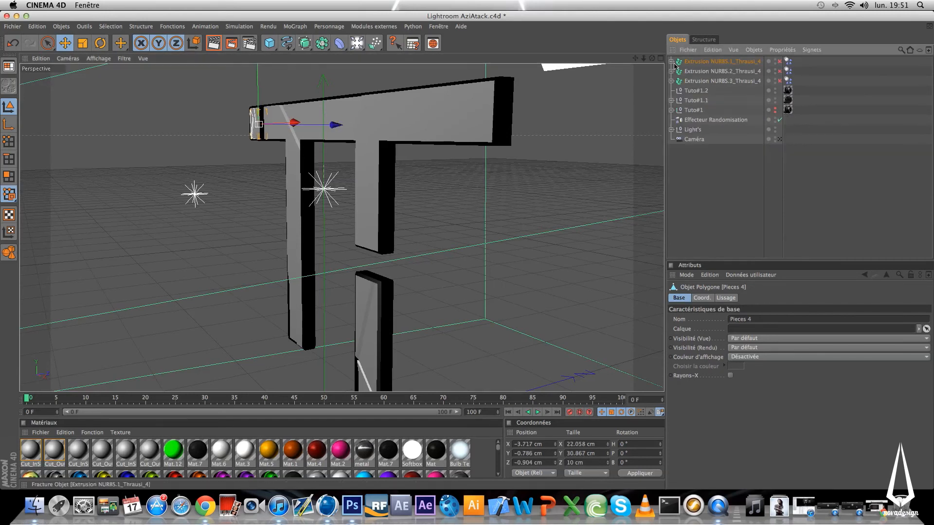
# Return to the scene camera and render the view to check the fractured logo, accepting the texture error
pyautogui.click(780, 139)
pyautogui.click(213, 43)
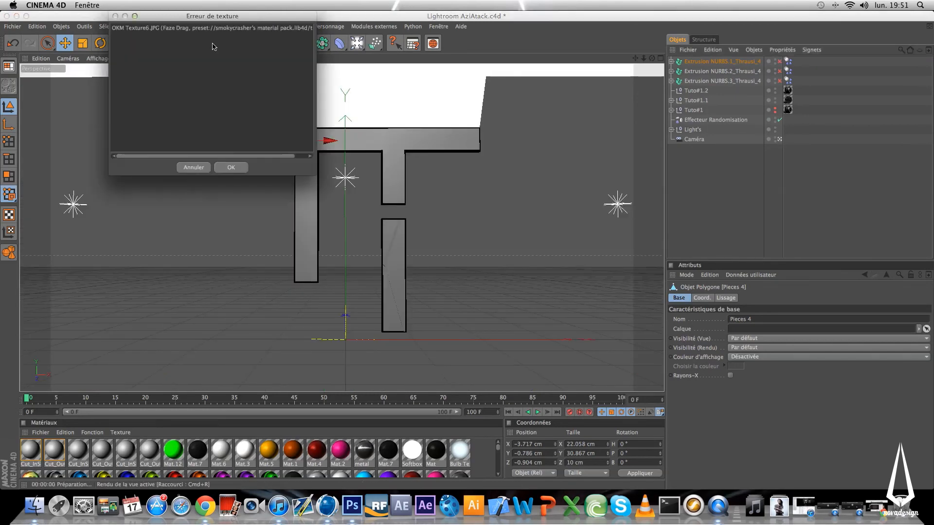
pyautogui.click(243, 169)
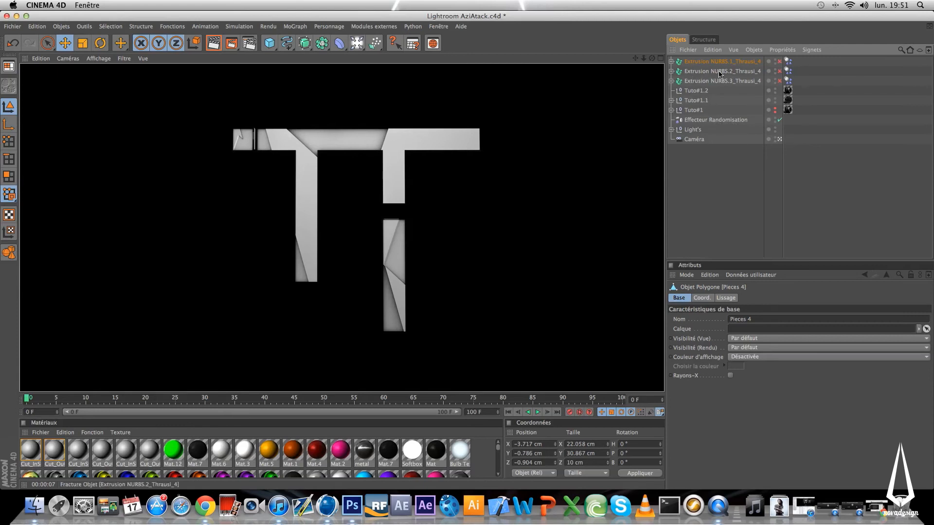
# Nest the three Extrusion NURBS Thrausi_4 fracture objects inside the Tuto#1.2 null and collapse it
pyautogui.click(696, 66)
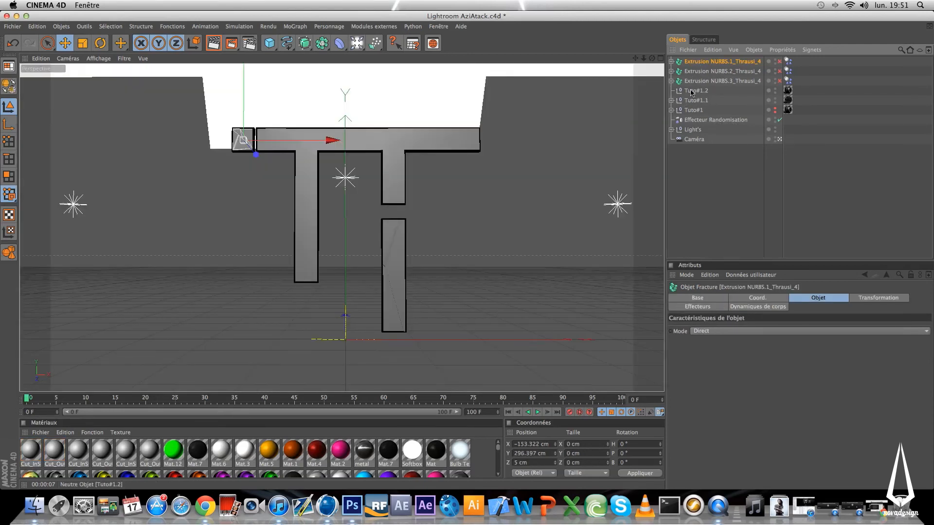
pyautogui.keyDown('shift'); pyautogui.click(696, 81); pyautogui.keyUp('shift')
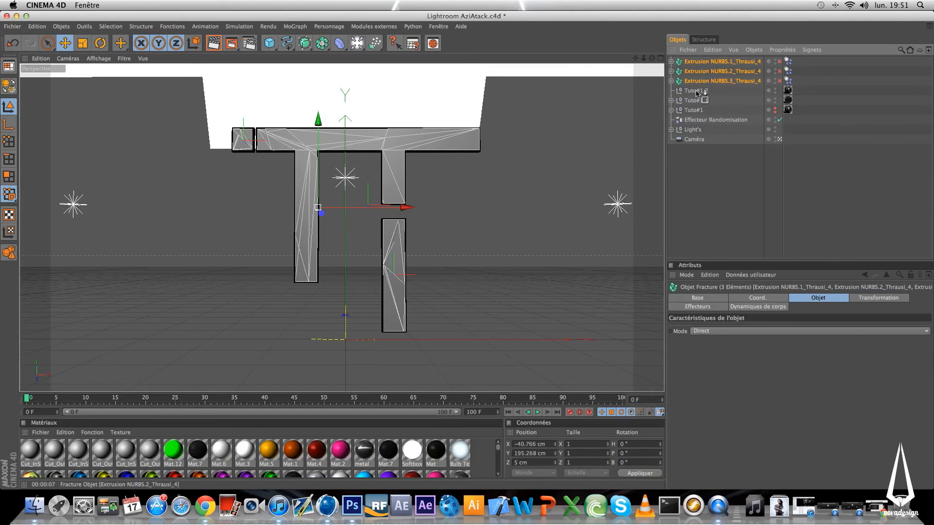
pyautogui.moveTo(698, 93); pyautogui.dragTo(688, 94)
pyautogui.click(672, 61)
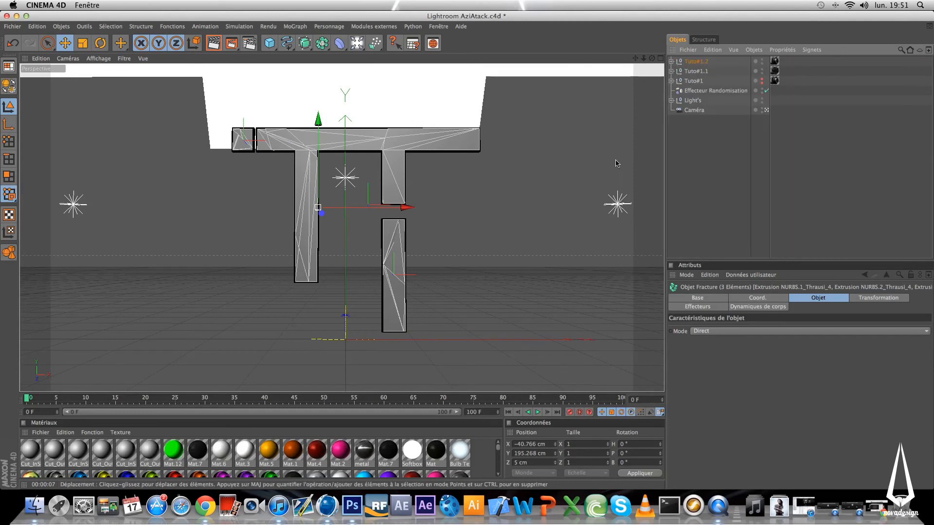
# Scale the Tuto#1.2 and Tuto#1.1 nulls down slightly together, and render the view to check the logo, accepting the texture error
pyautogui.press('t')
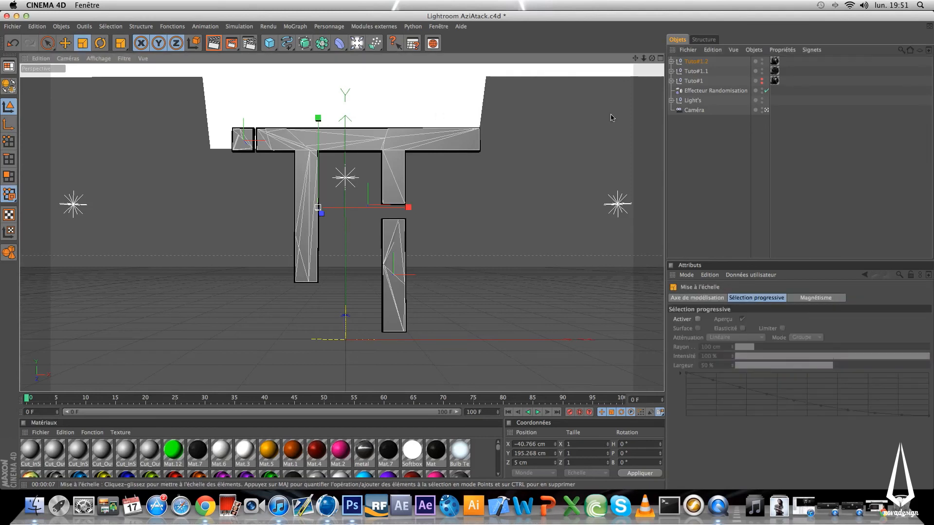
pyautogui.click(697, 62)
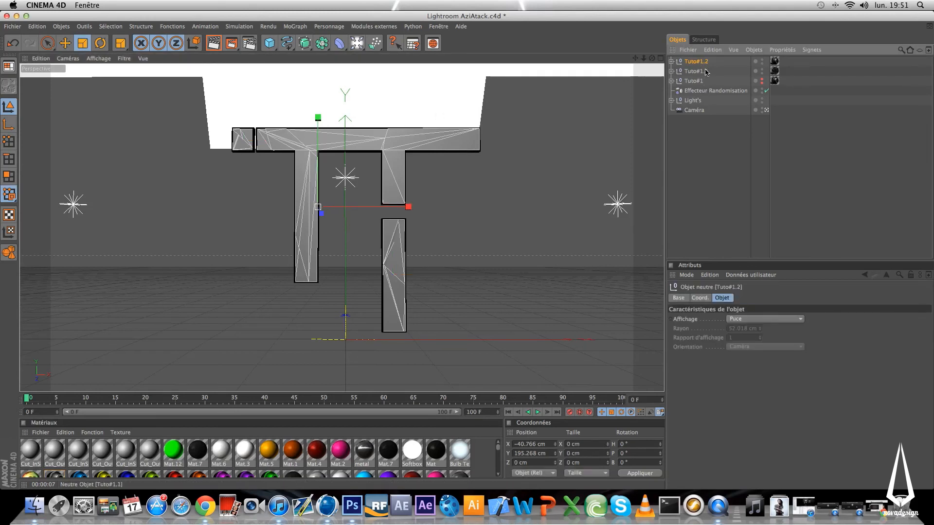
pyautogui.keyDown('shift'); pyautogui.click(704, 71); pyautogui.keyUp('shift')
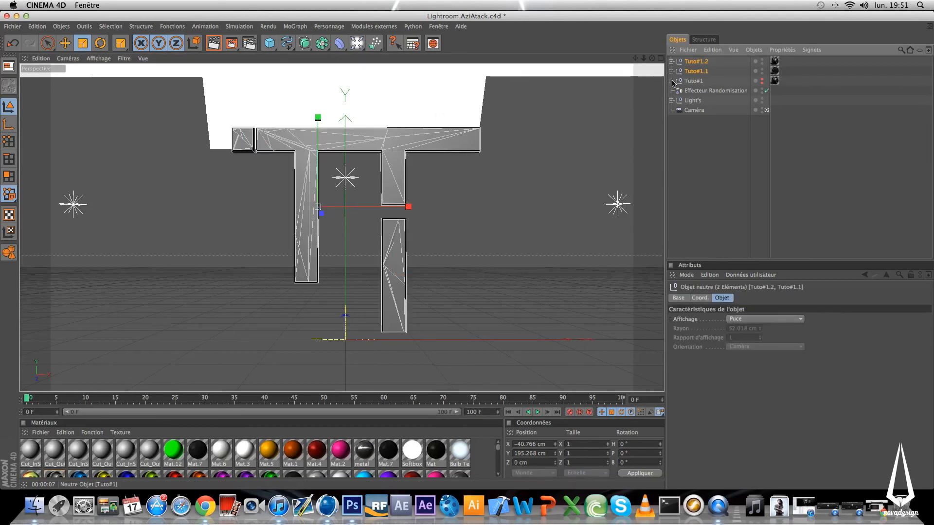
pyautogui.moveTo(504, 103); pyautogui.dragTo(491, 106)
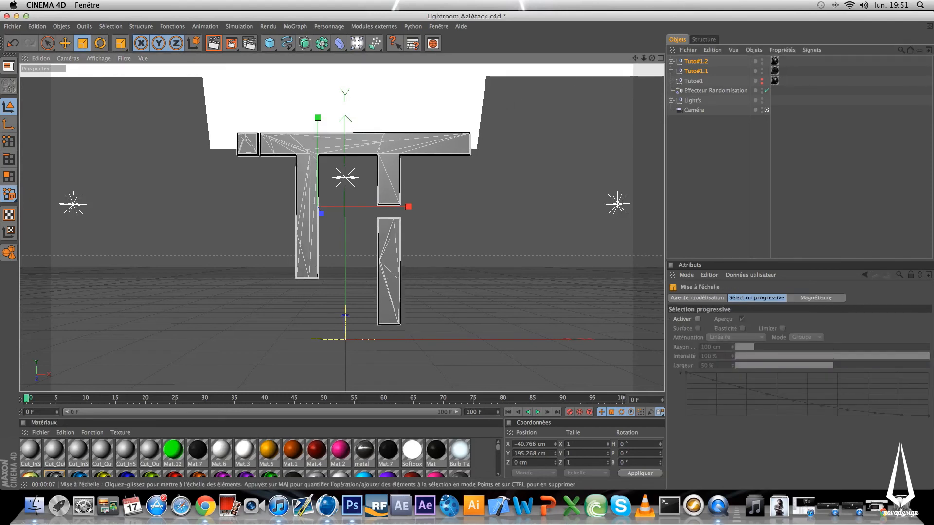
pyautogui.click(217, 46)
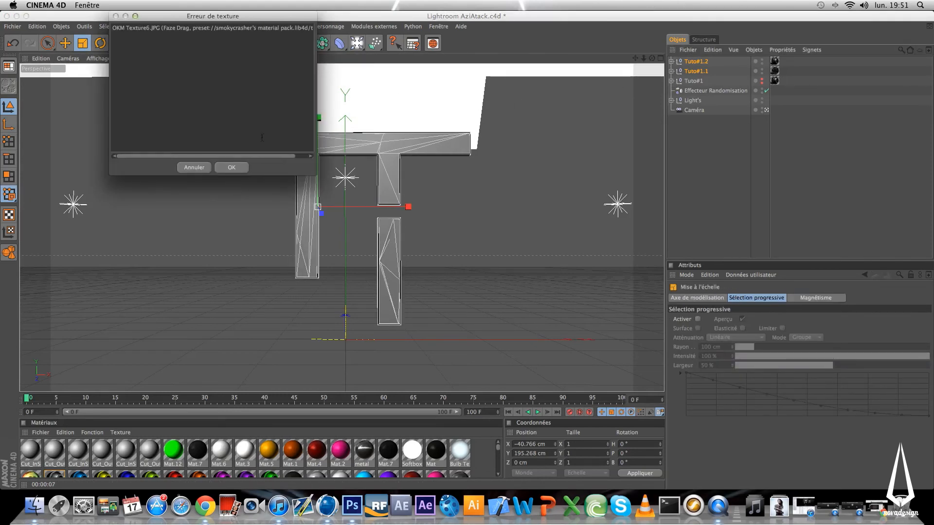
pyautogui.click(238, 168)
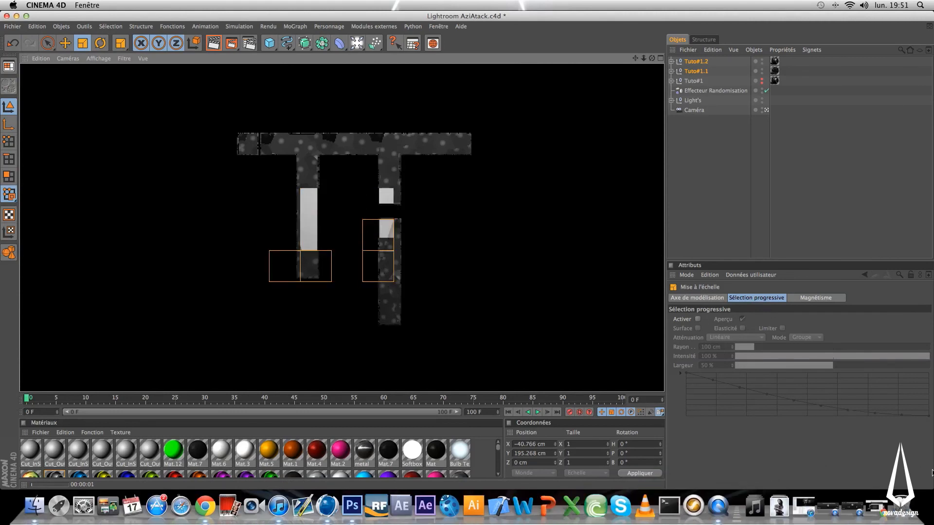
pyautogui.click(850, 501)
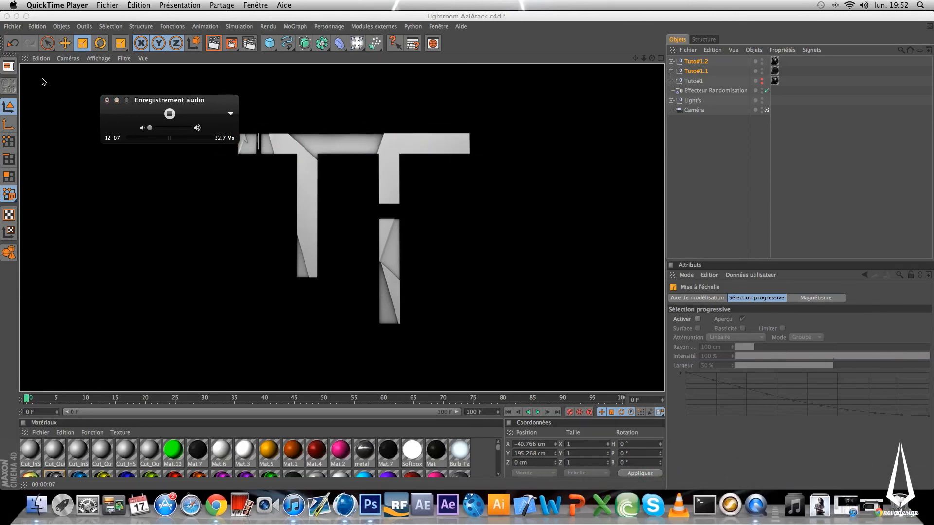
pyautogui.click(117, 100)
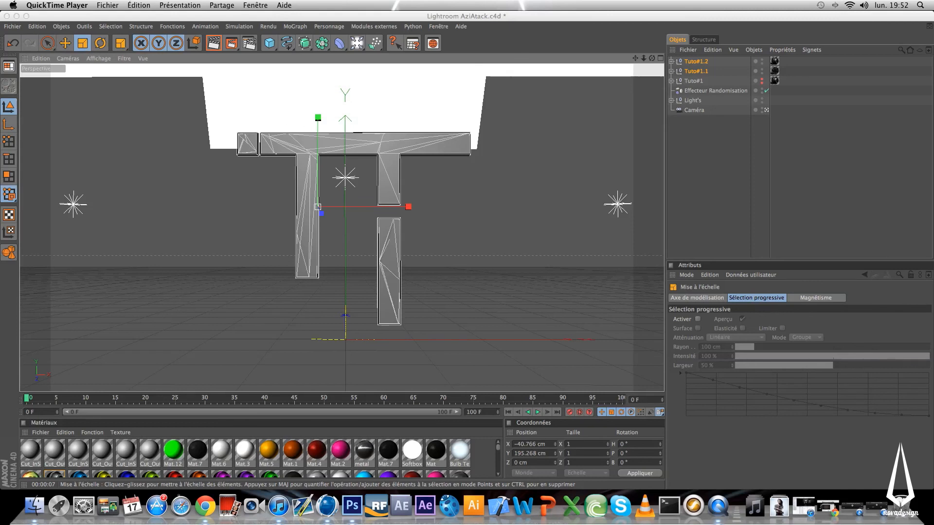
# Start saving the scene as a new file and choose the Tutomaking folder inside N0v'Art's Tutos folder
pyautogui.click(37, 14)
pyautogui.click(13, 26)
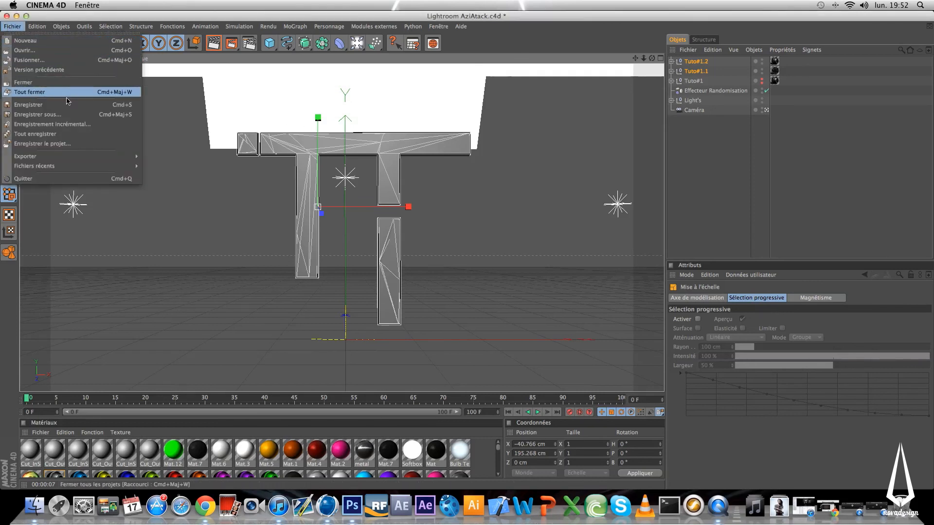
pyautogui.click(38, 115)
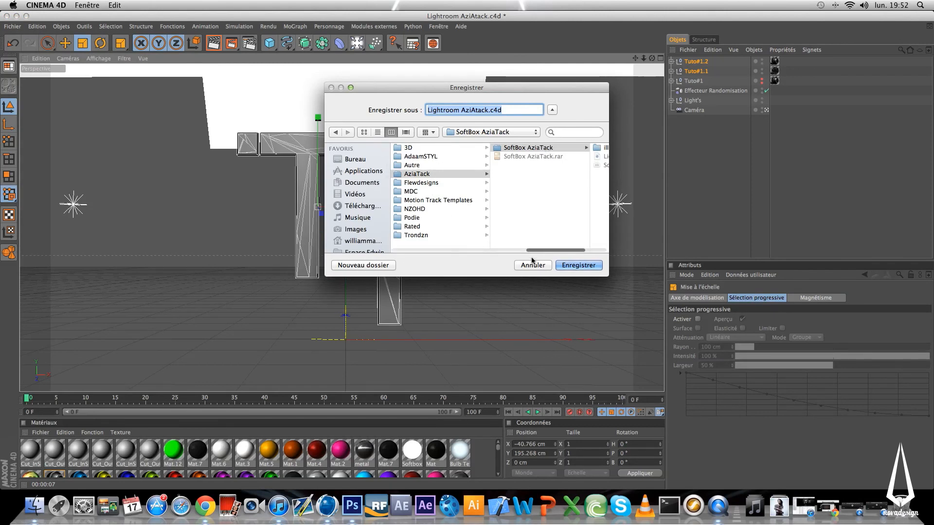
pyautogui.hscroll(-5, 442, 214)
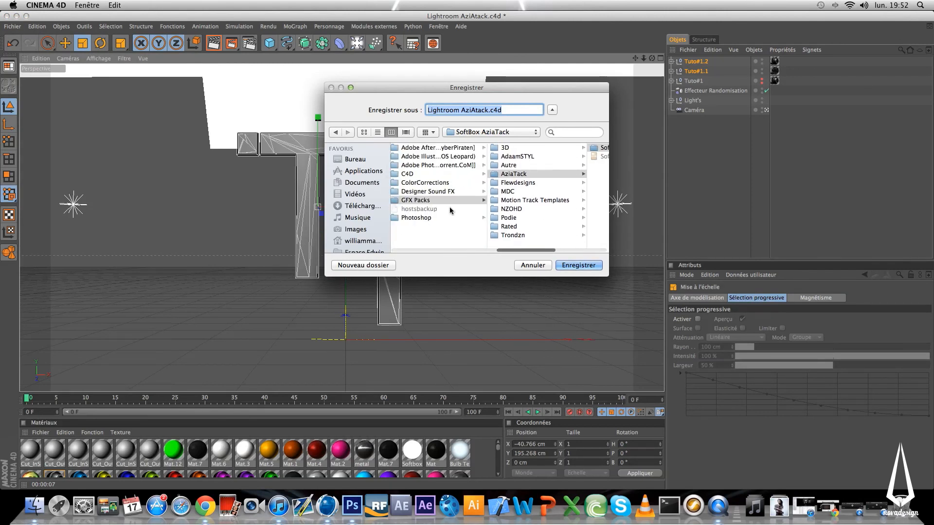
pyautogui.hscroll(-5, 441, 211)
pyautogui.scroll(-4, 365, 195)
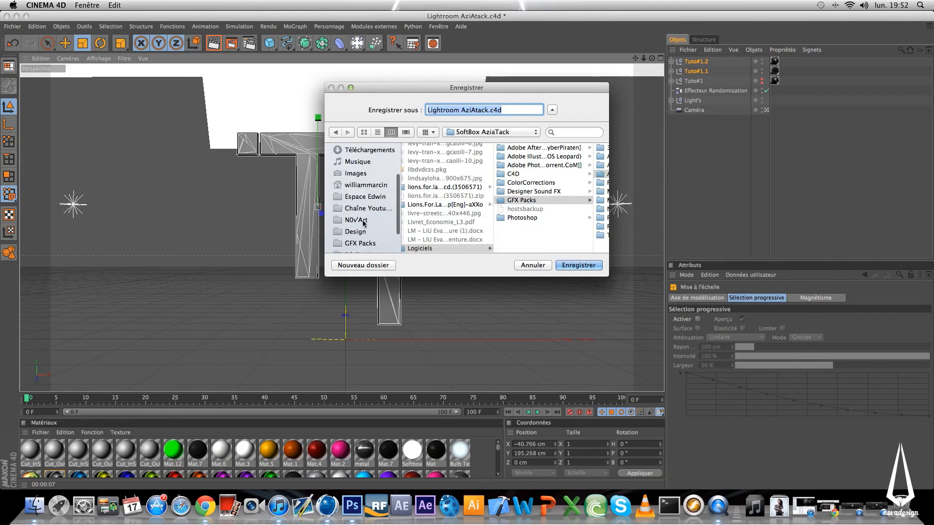
pyautogui.click(364, 196)
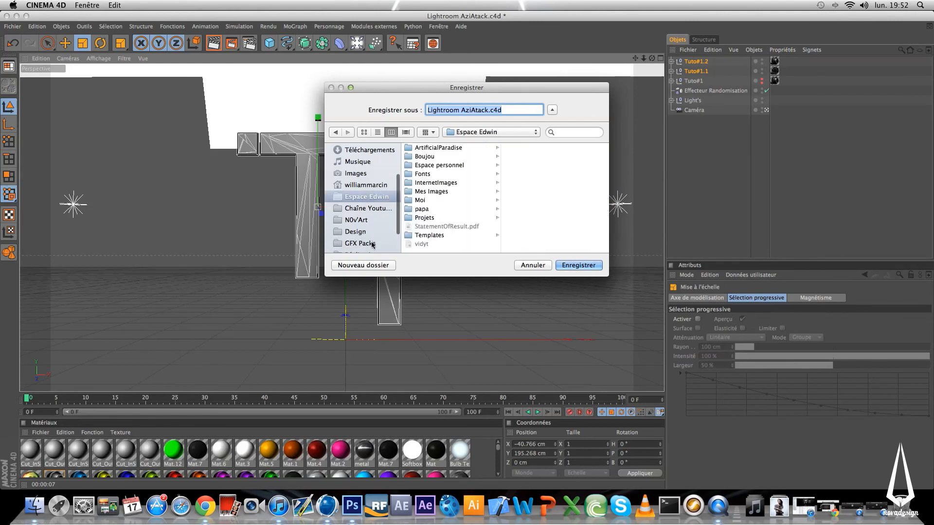
pyautogui.click(356, 220)
pyautogui.scroll(-3, 430, 248)
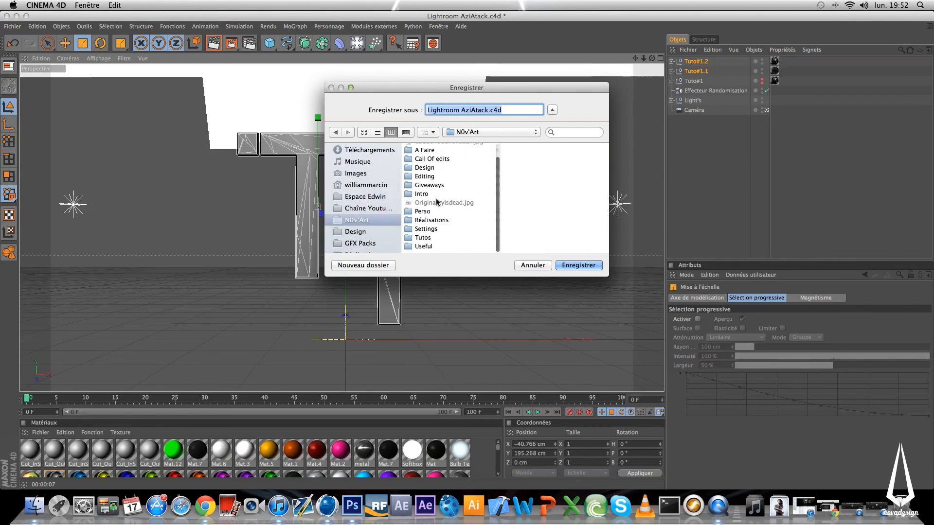
pyautogui.click(424, 240)
pyautogui.click(531, 165)
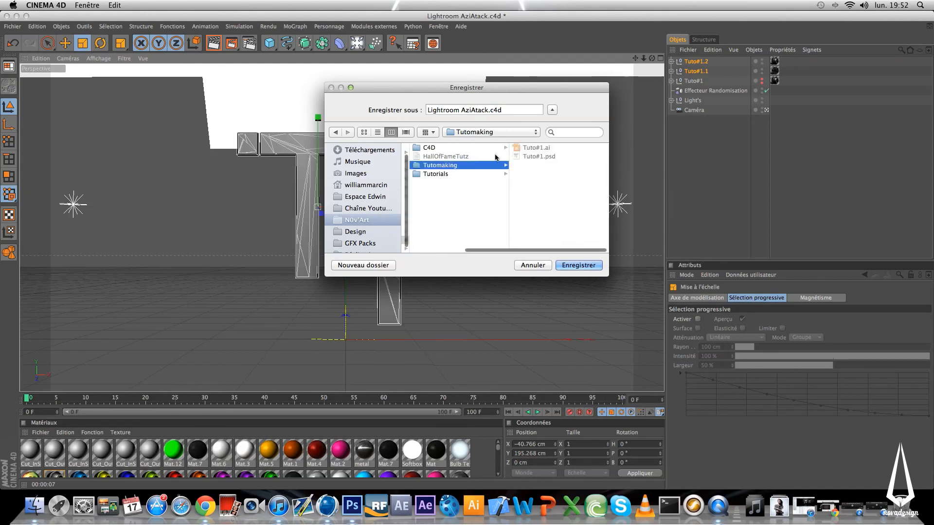
# Name the scene file Tuto#1, based on the existing Tuto#1.psd name without its extension, and save it
pyautogui.click(540, 157)
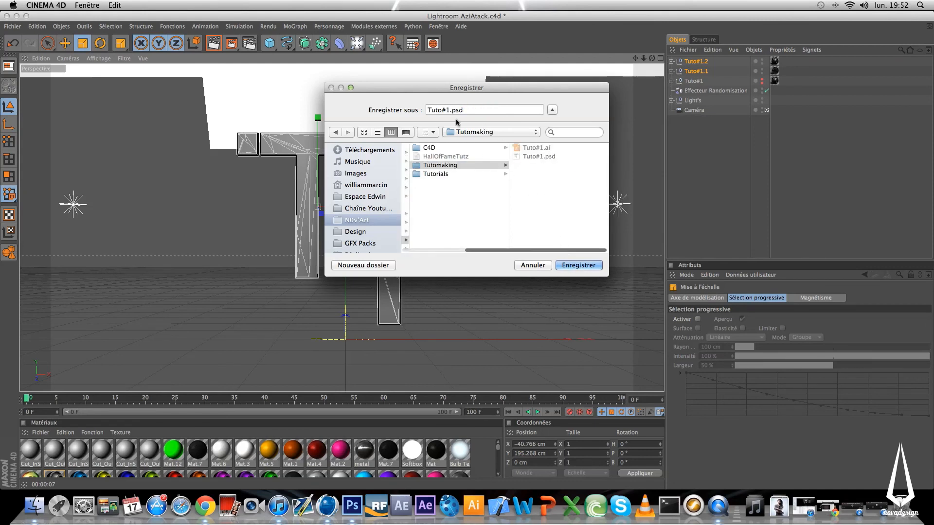
pyautogui.click(471, 109)
pyautogui.press('BackSpace')
pyautogui.press('BackSpace')
pyautogui.press('BackSpace')
pyautogui.press('BackSpace')
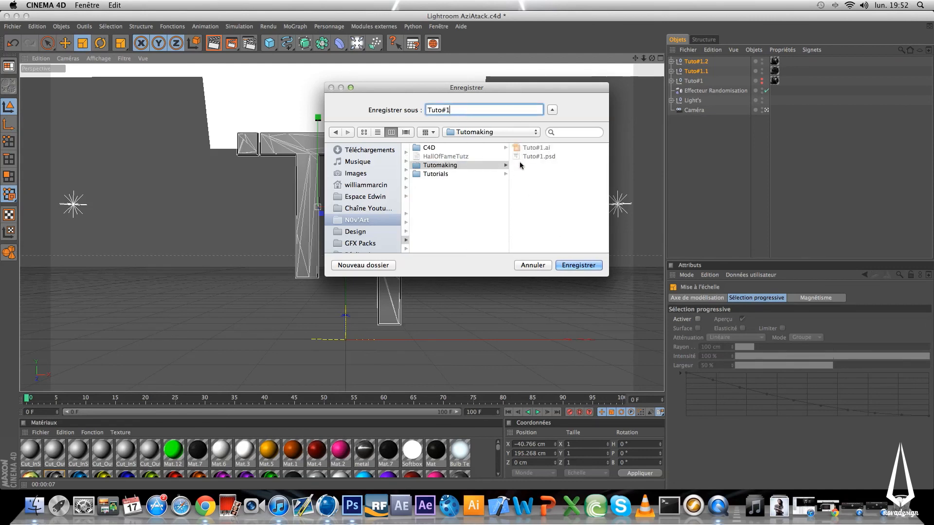
pyautogui.click(576, 265)
# Open the save options of the render settings and choose the Tutomaking folder as the image output location
pyautogui.click(249, 44)
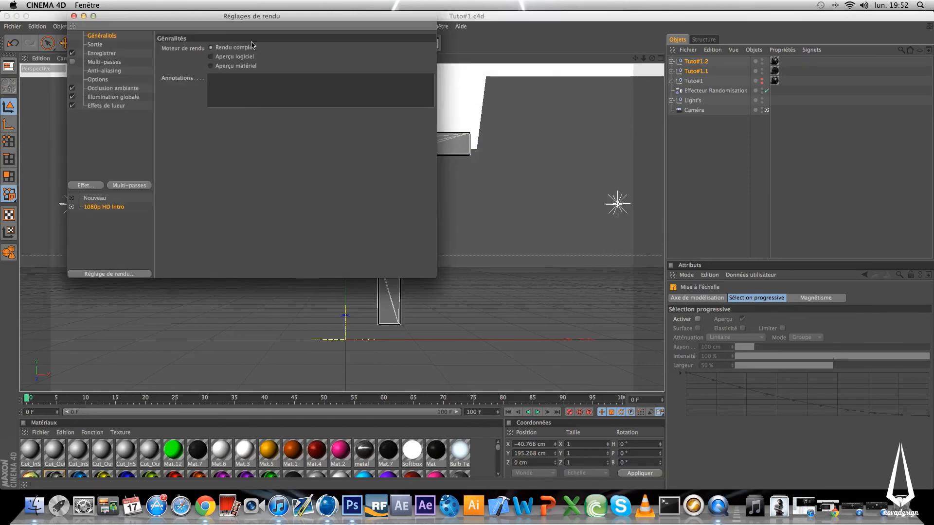
pyautogui.click(103, 53)
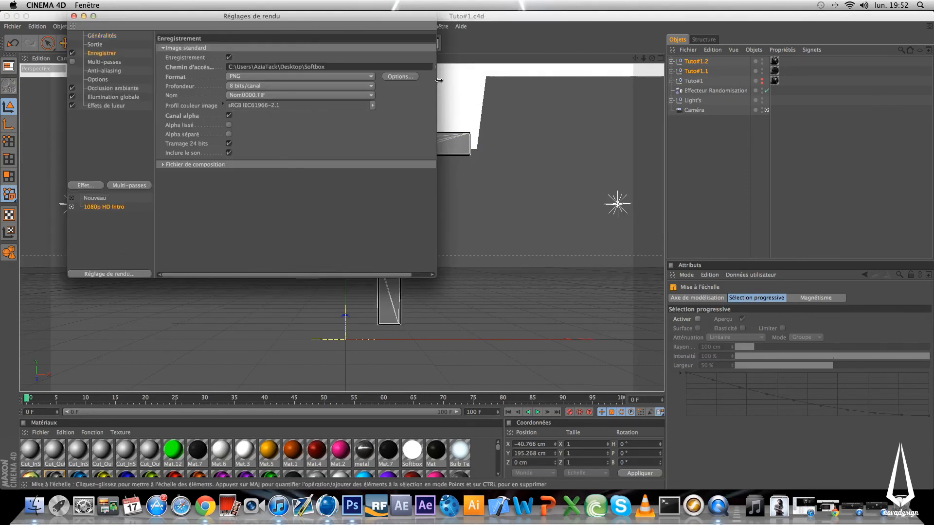
pyautogui.moveTo(447, 79); pyautogui.dragTo(480, 77)
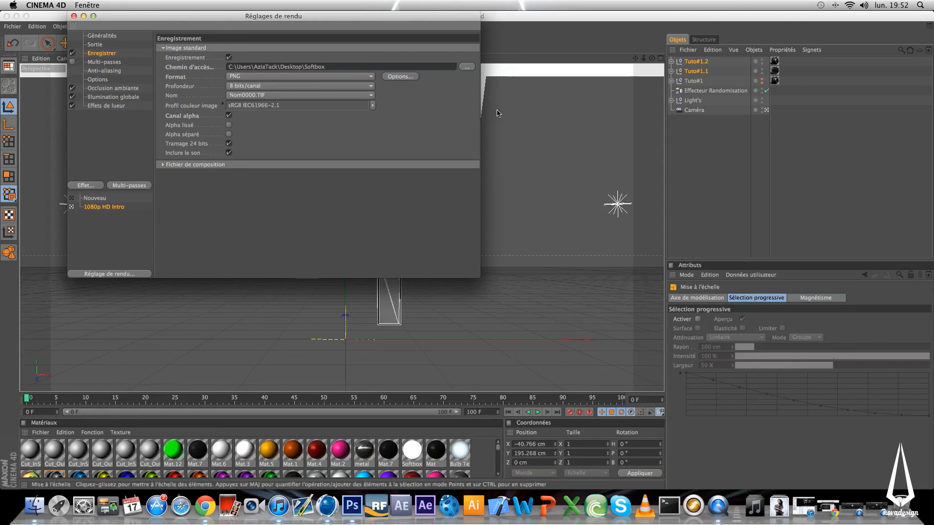
pyautogui.click(466, 67)
pyautogui.scroll(-3, 344, 201)
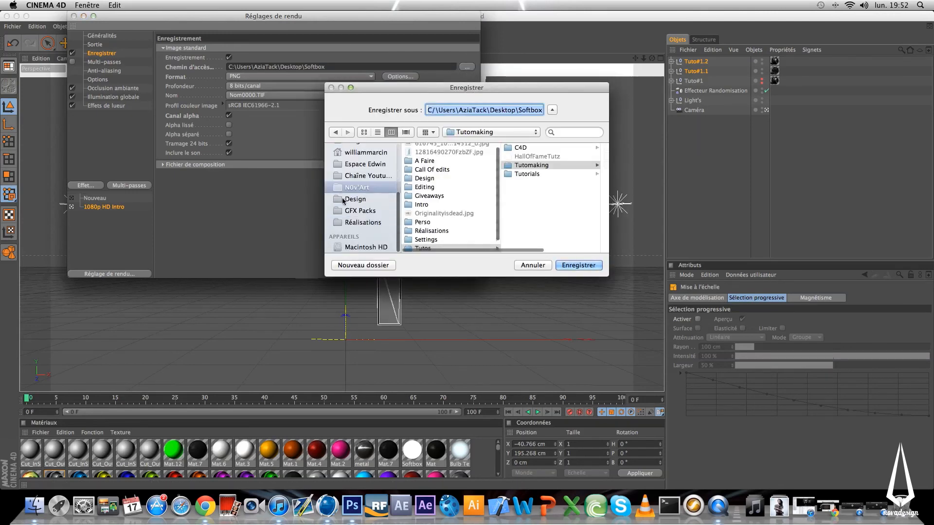
pyautogui.click(539, 165)
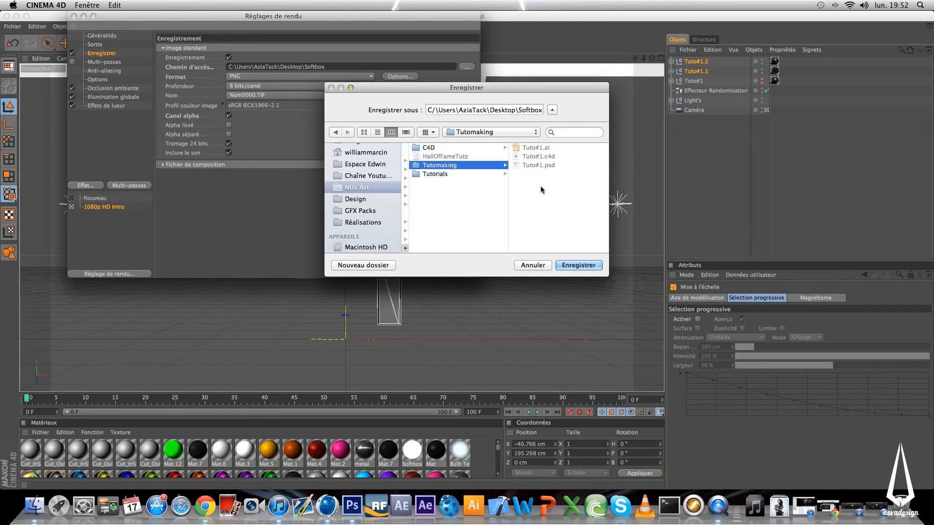
# Name the render output file Tuto#1, confirm the output path, and close the render settings
pyautogui.click(529, 165)
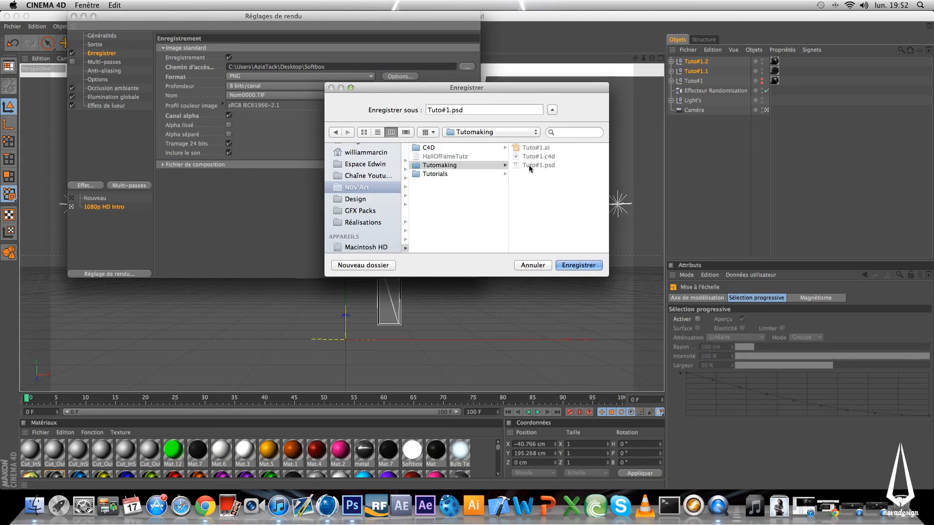
pyautogui.click(468, 111)
pyautogui.press('BackSpace')
pyautogui.press('BackSpace')
pyautogui.press('BackSpace')
pyautogui.press('BackSpace')
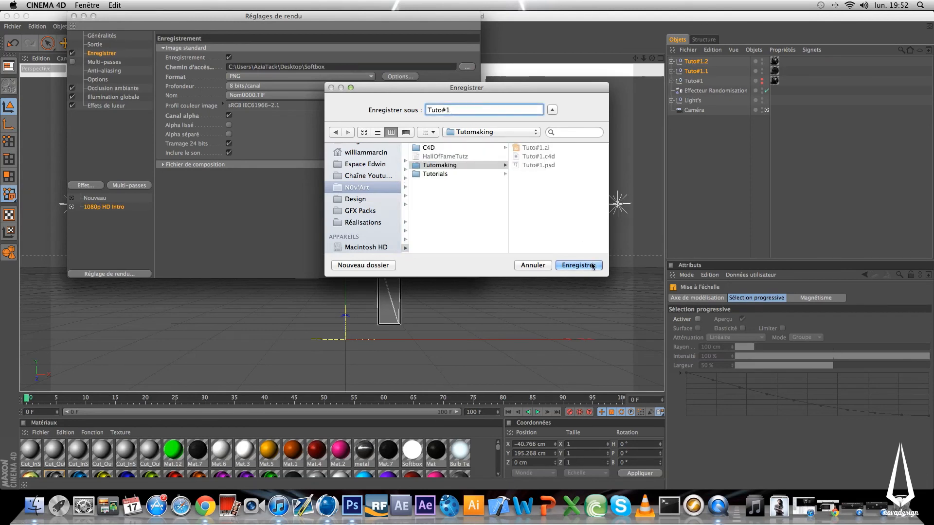
pyautogui.click(578, 265)
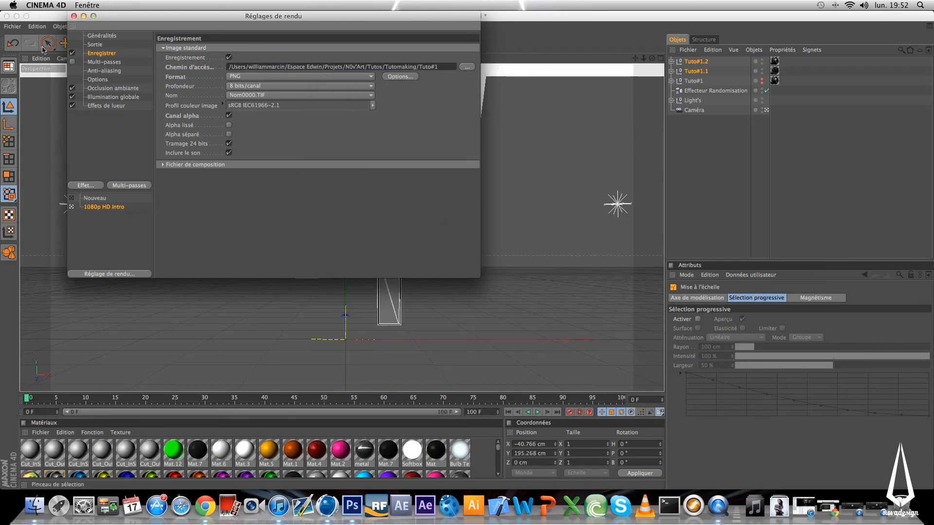
pyautogui.click(74, 16)
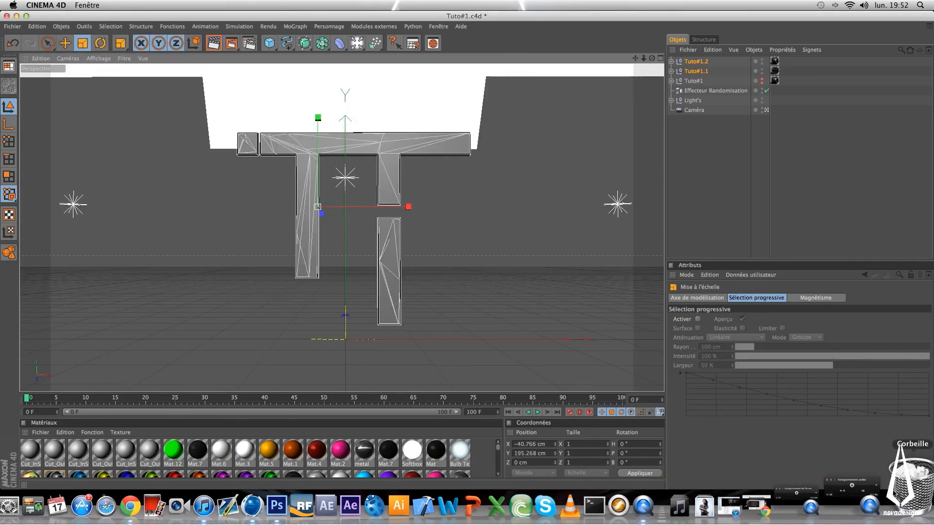
pyautogui.click(802, 505)
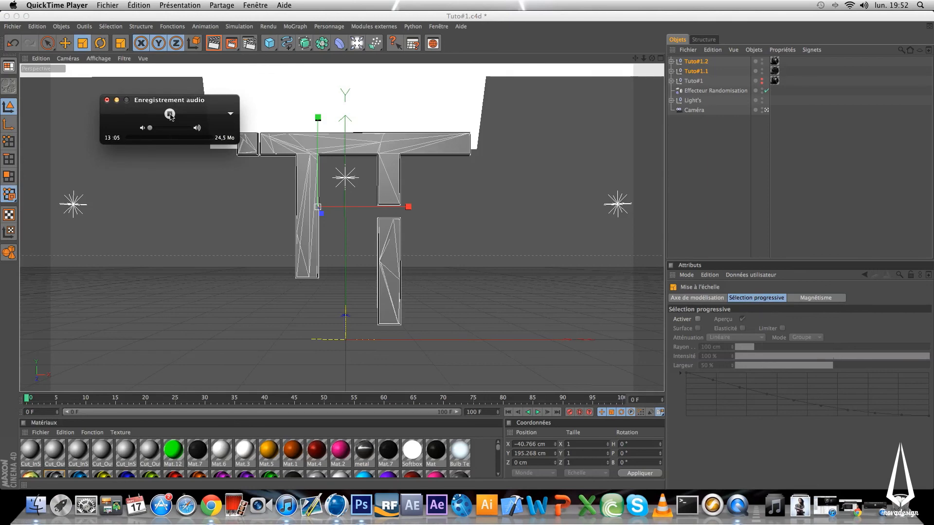
pyautogui.click(170, 115)
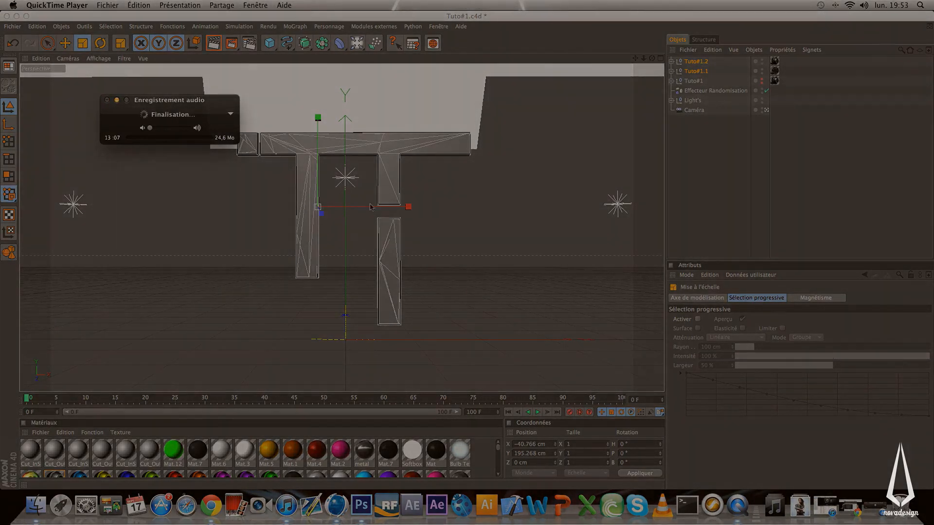